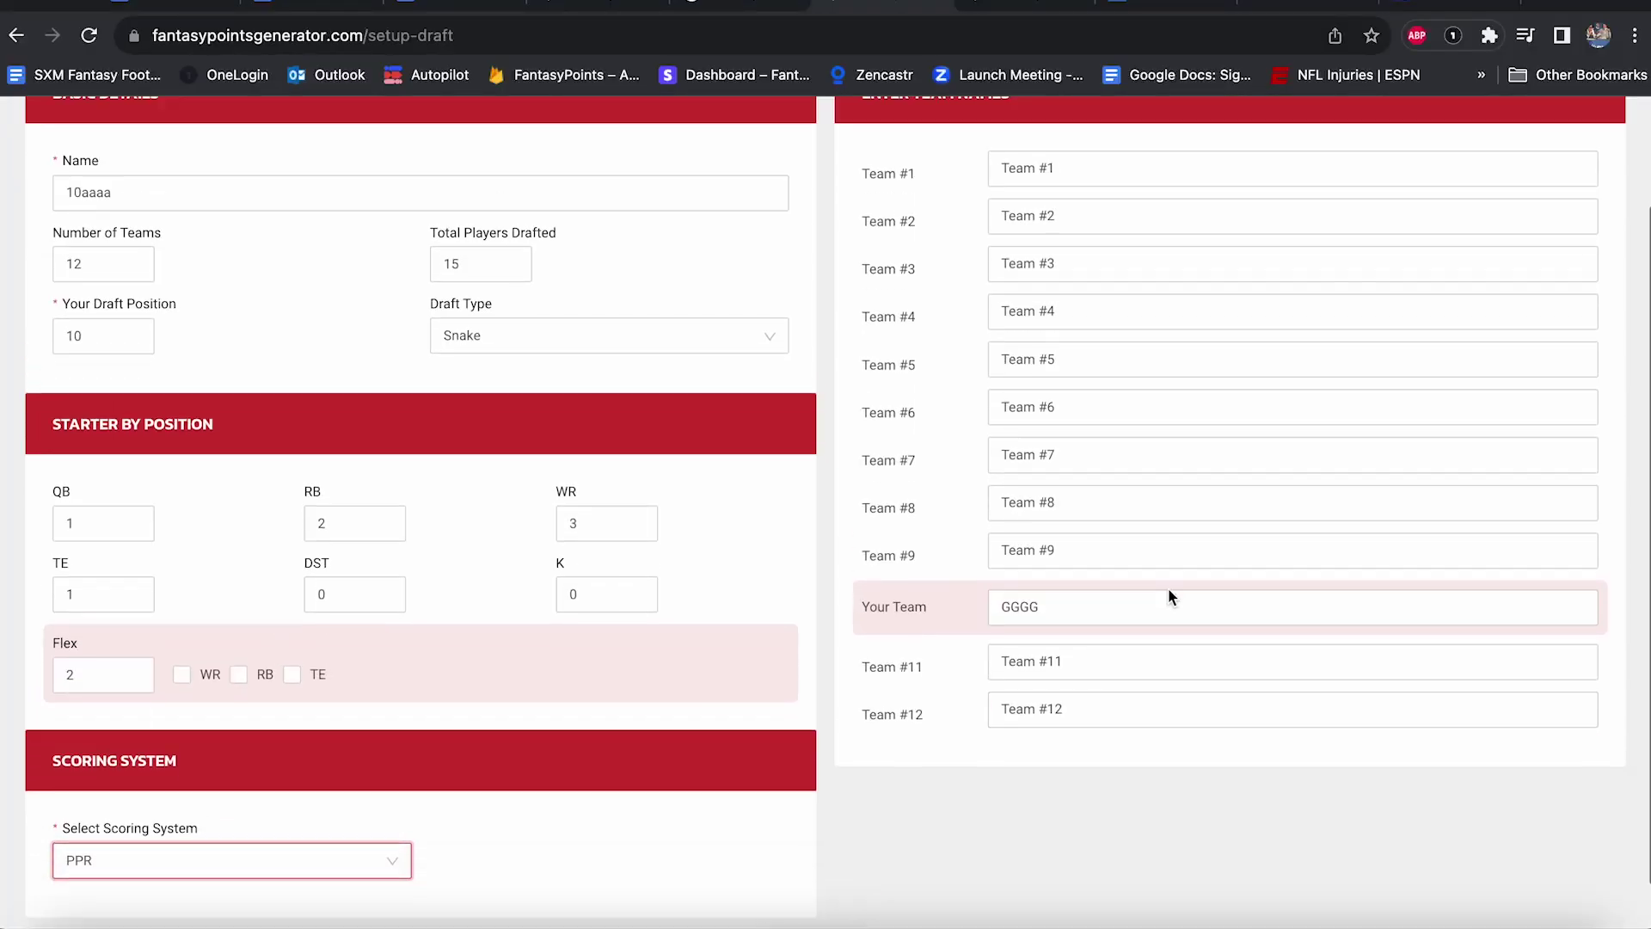
Allow WR, RB and TE in the two flex spots, then save league 10aaaa to reach its draft board.
click(1168, 587)
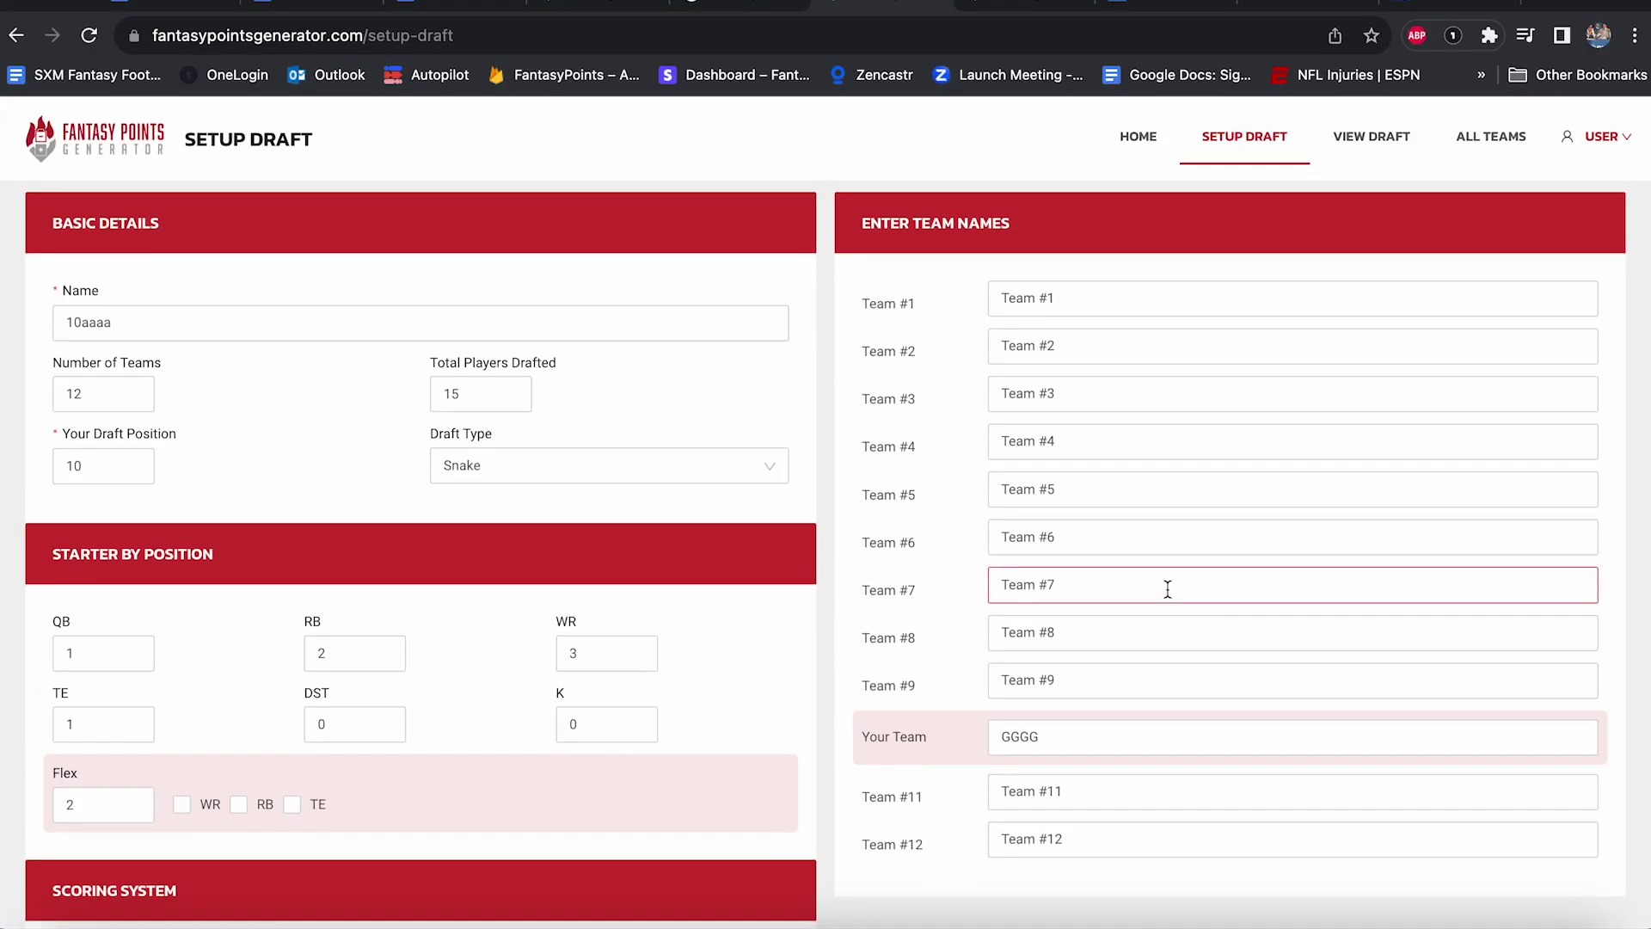
click(859, 235)
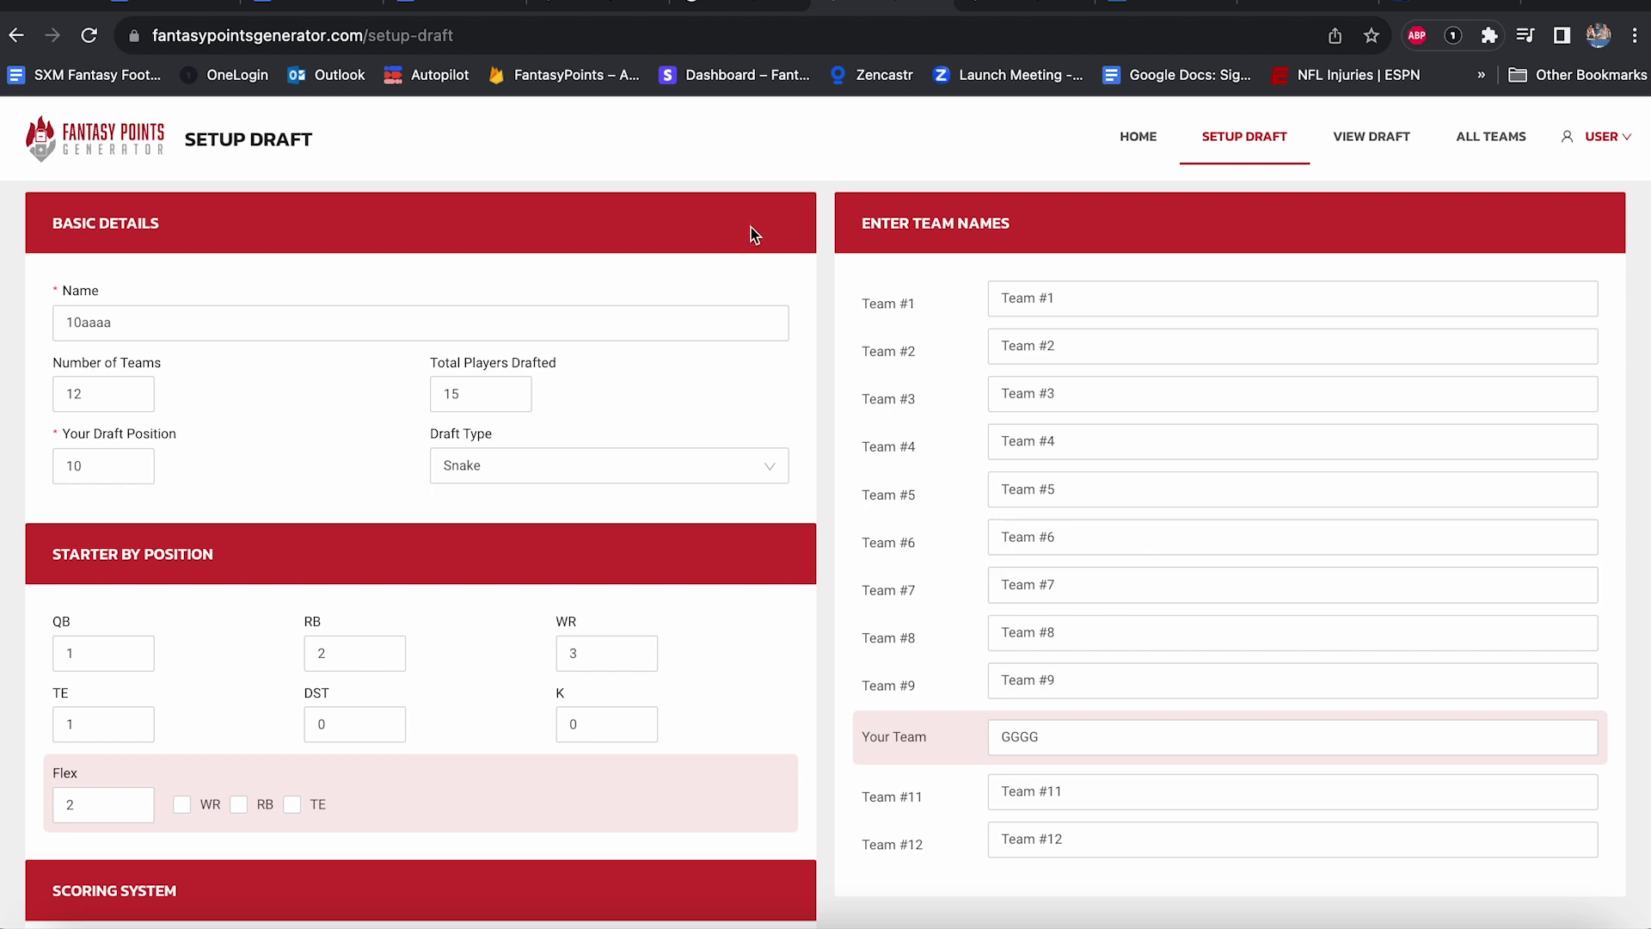
scroll(534, 266, down, 1)
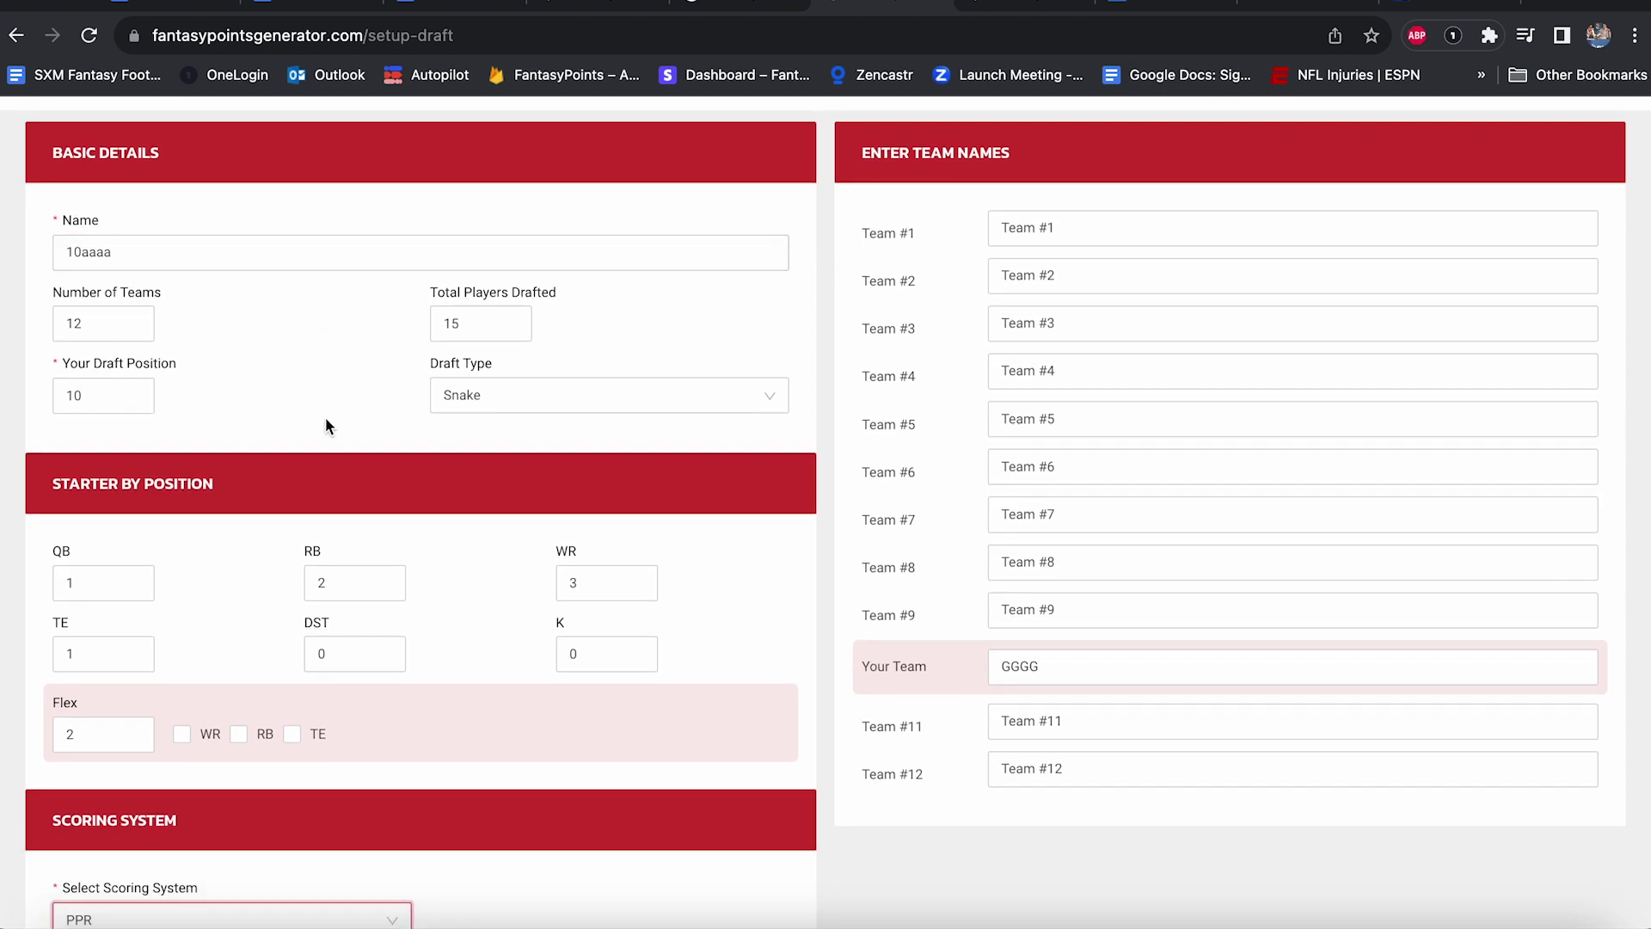
scroll(325, 422, down, 1)
scroll(357, 393, down, 1)
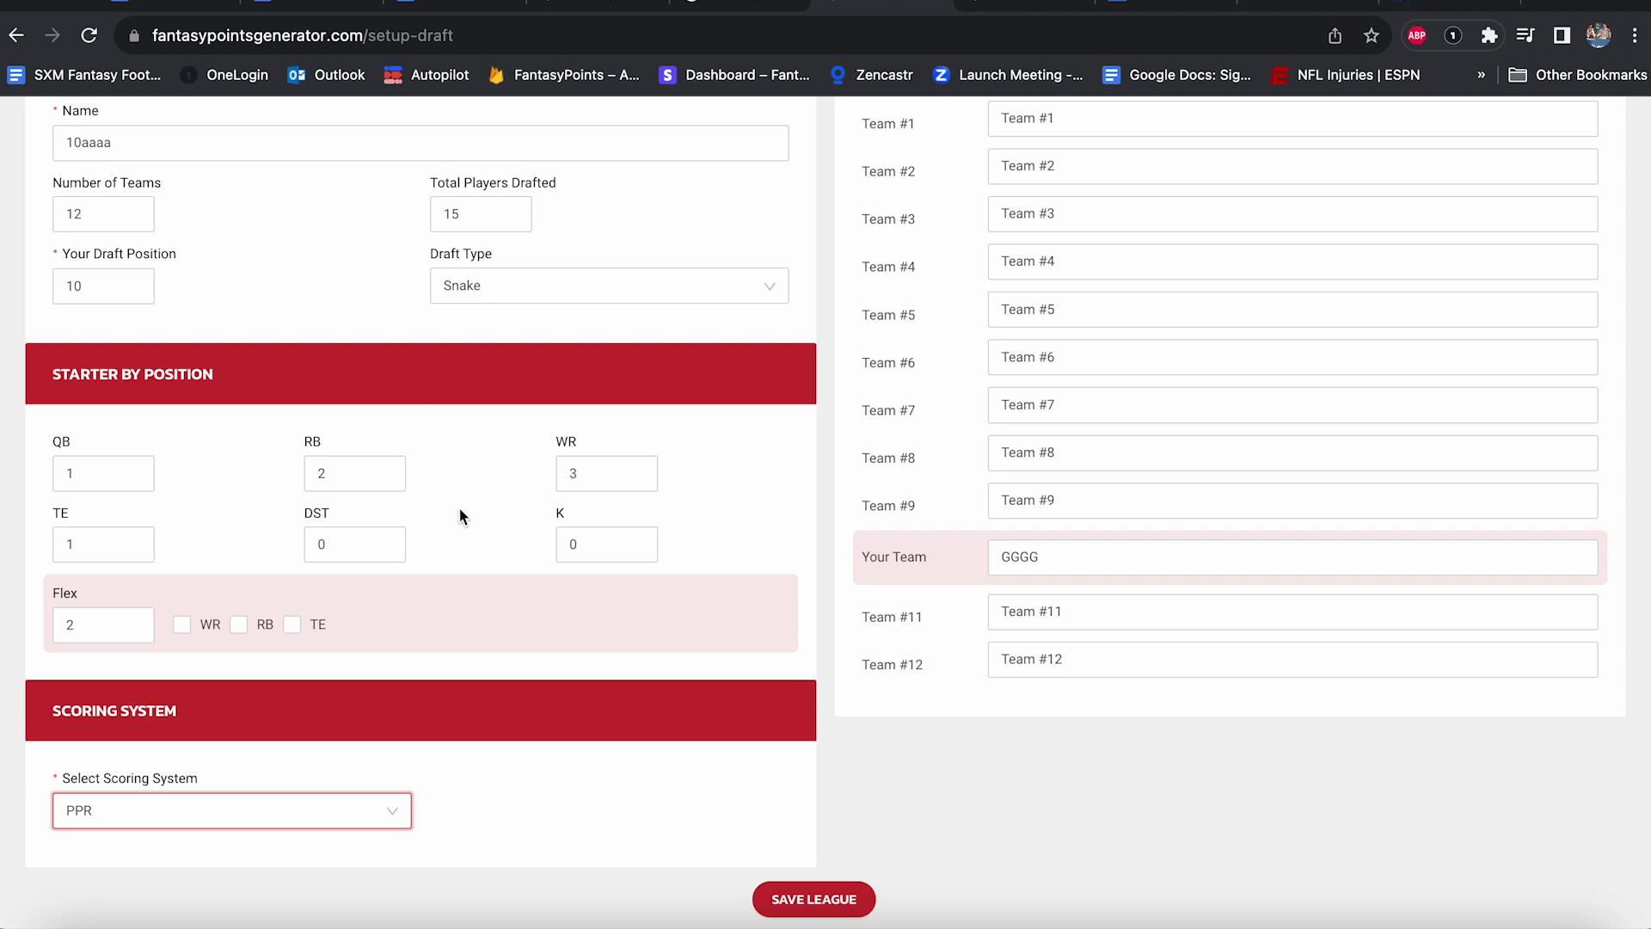
click(181, 624)
click(254, 633)
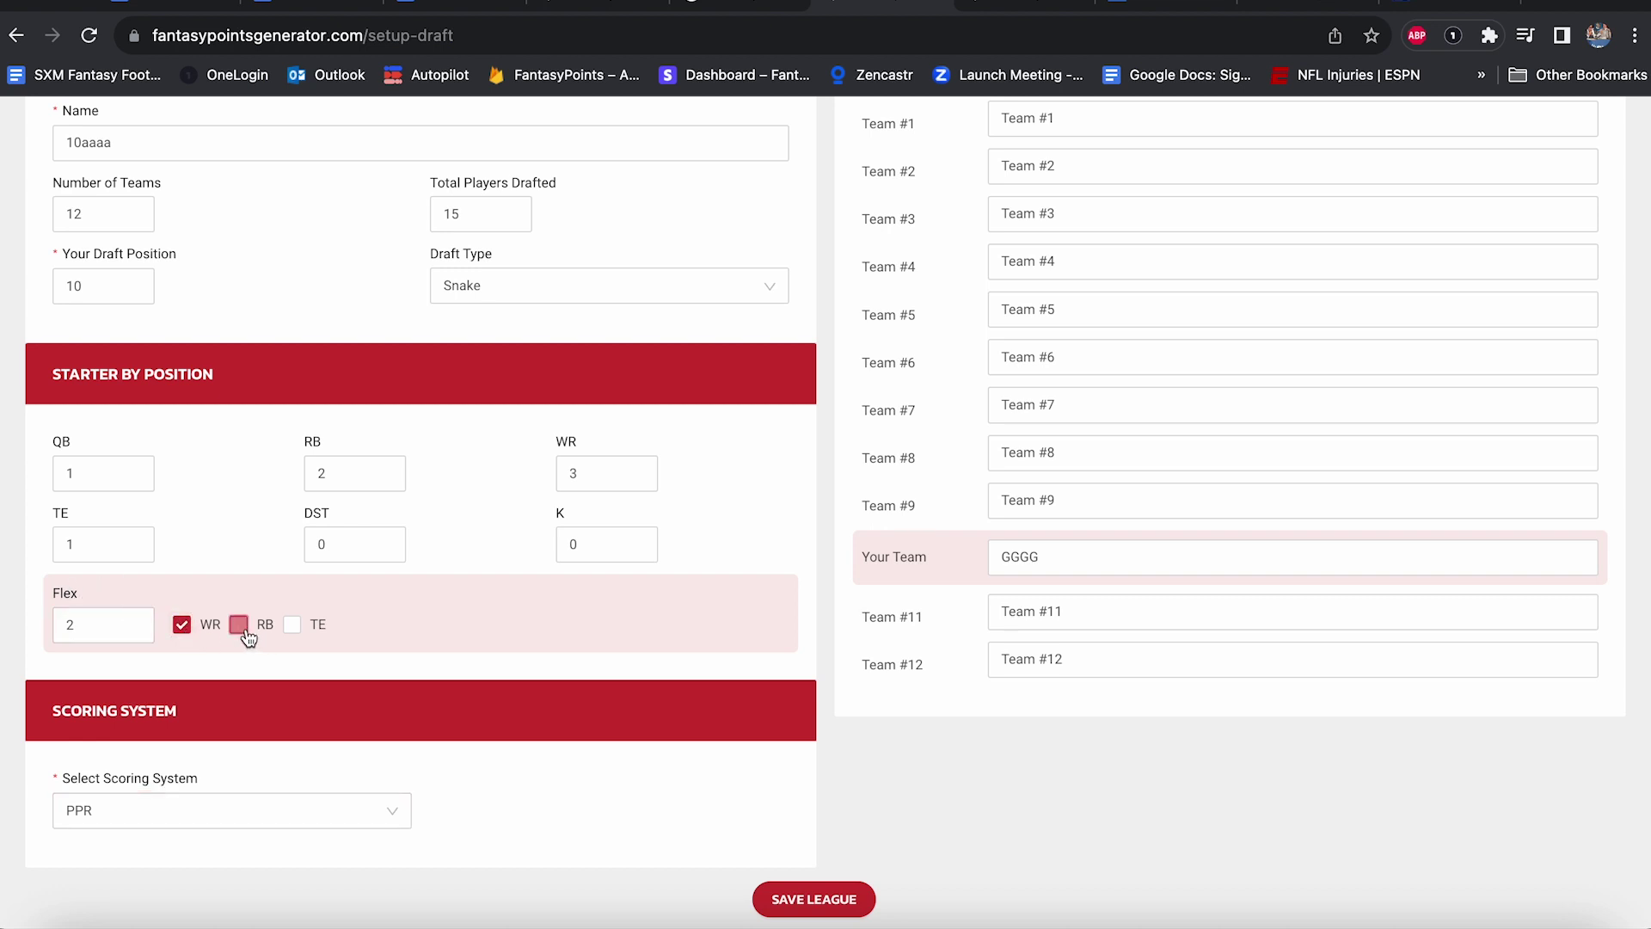
click(295, 626)
click(811, 896)
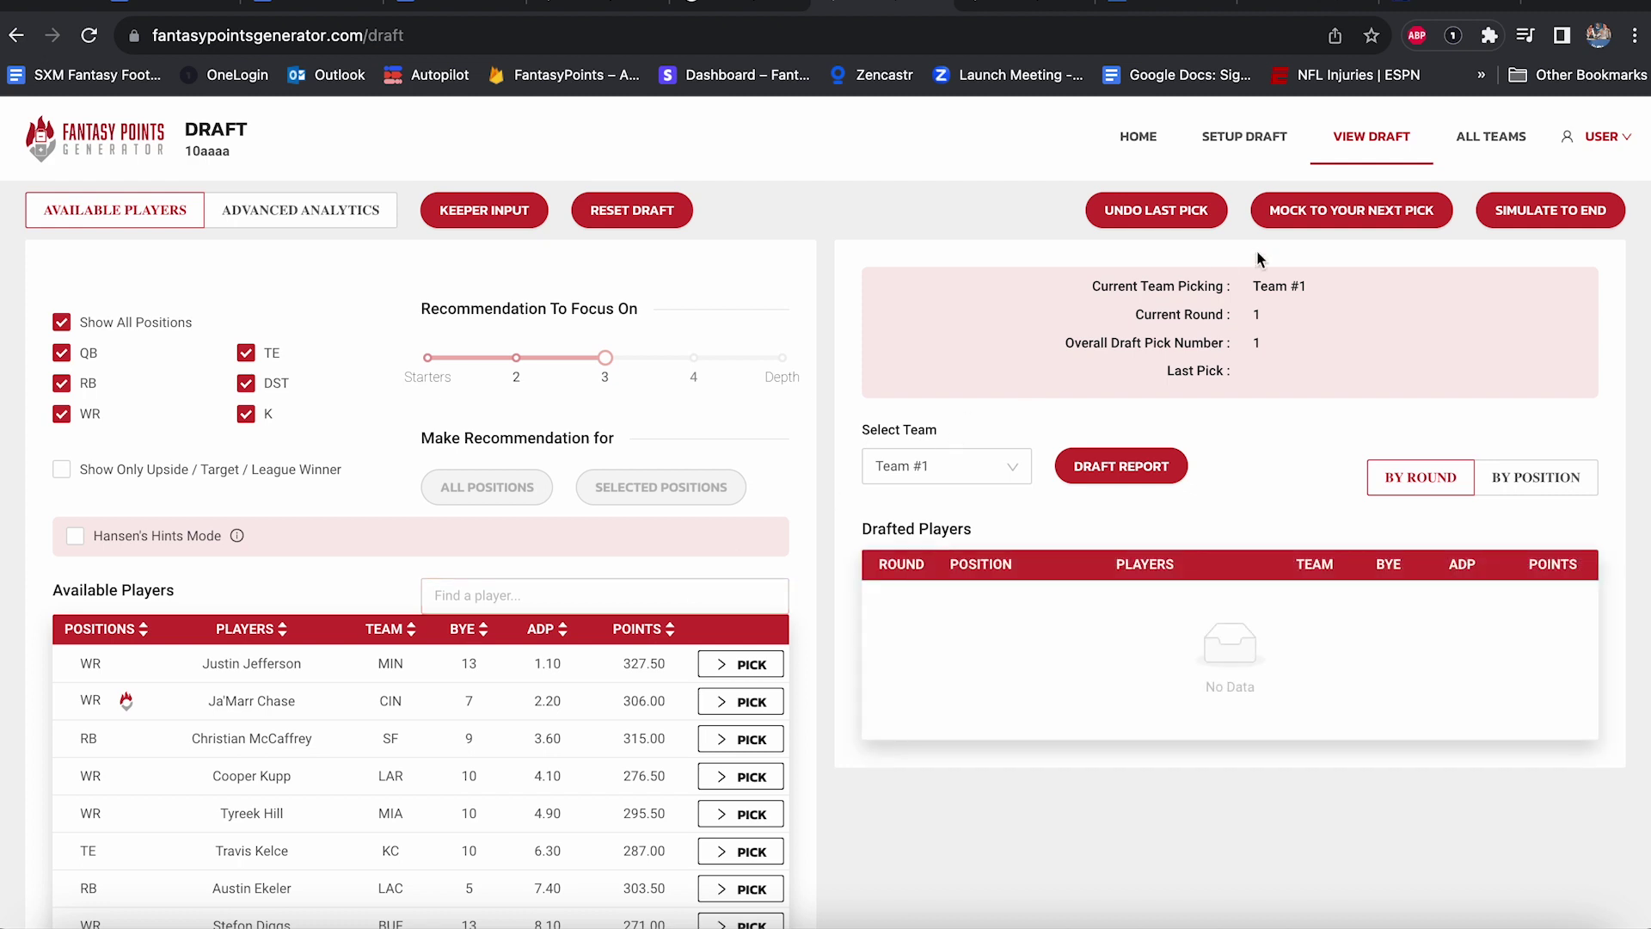
Mock ahead to the 10th pick and get a recommendation excluding kickers and defenses.
click(1351, 223)
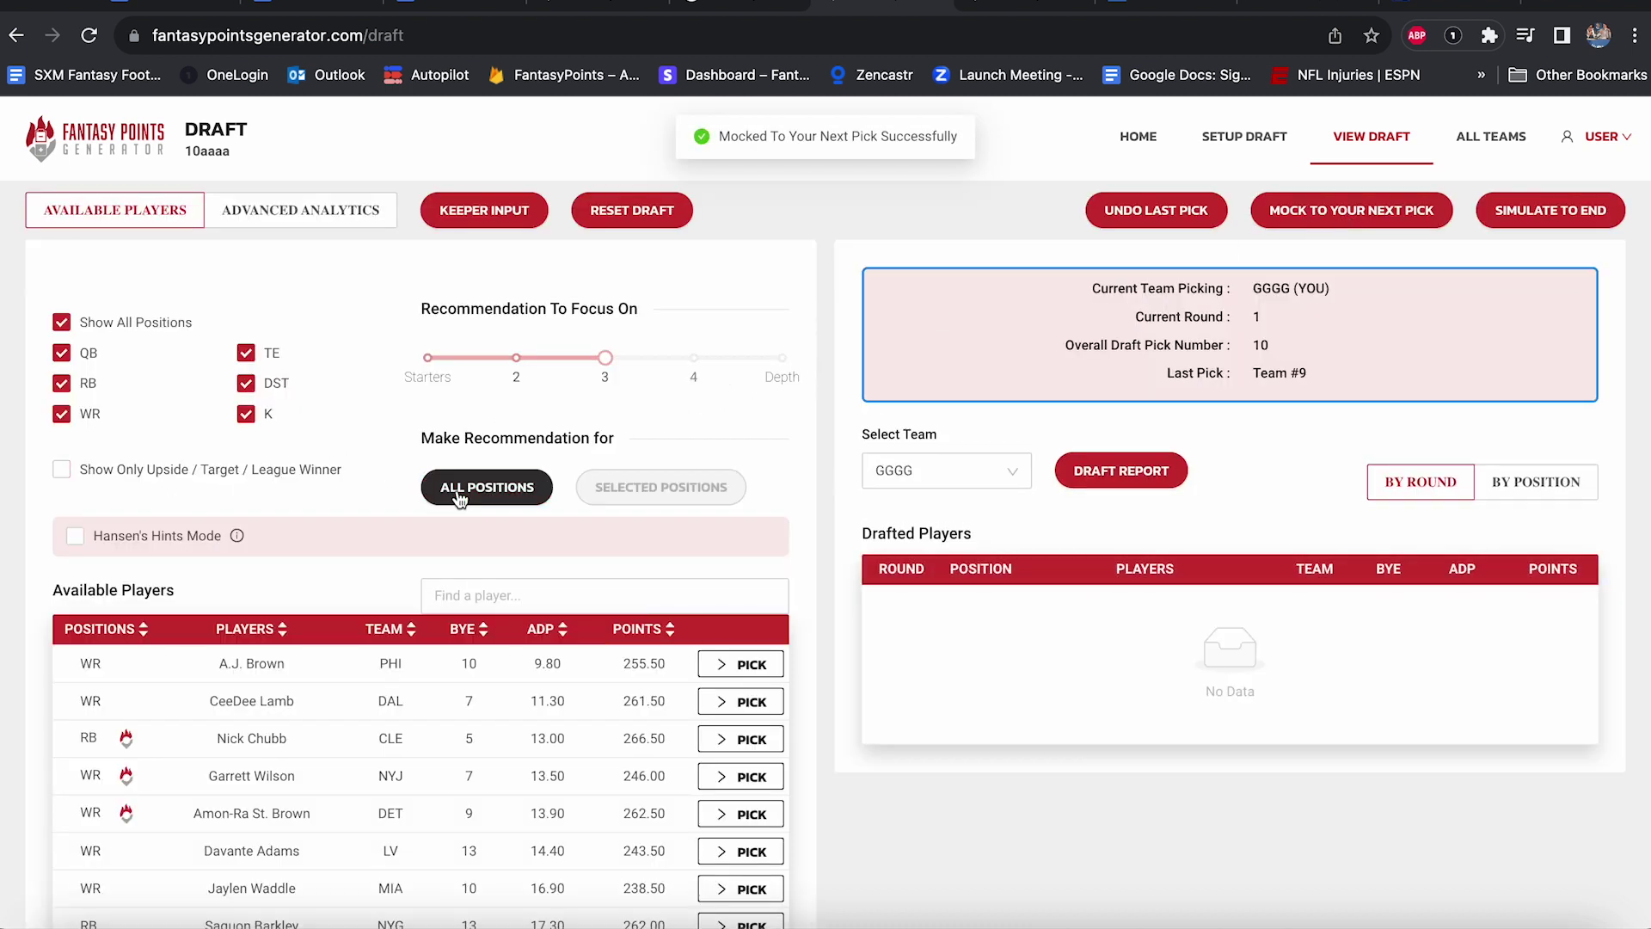
click(245, 414)
click(246, 382)
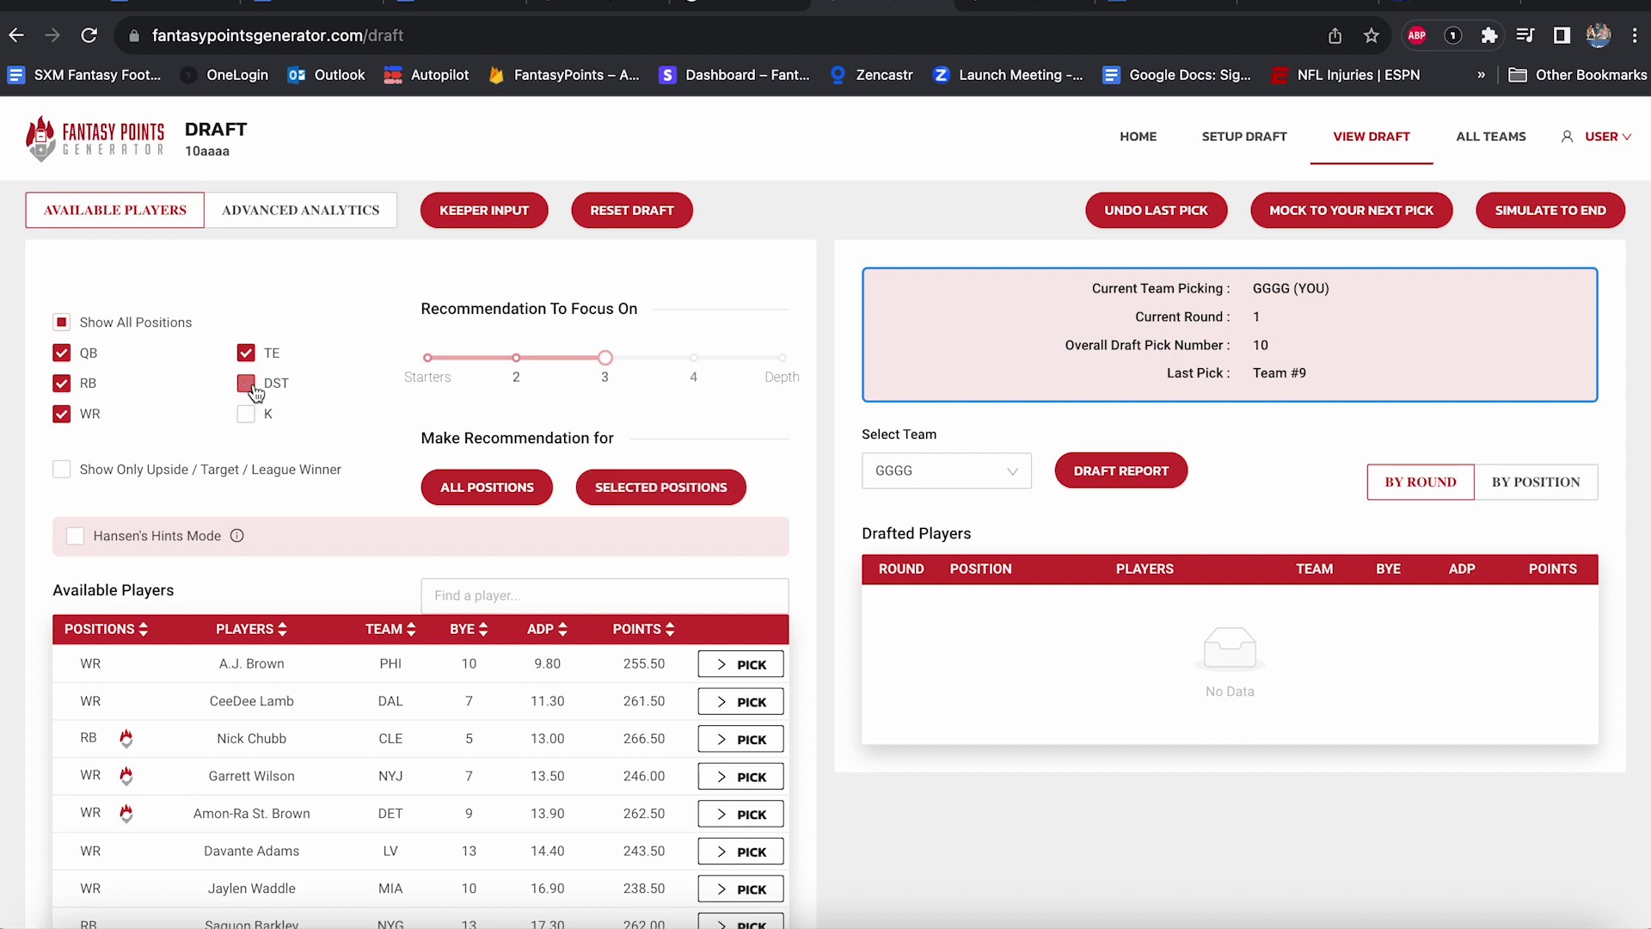
click(656, 504)
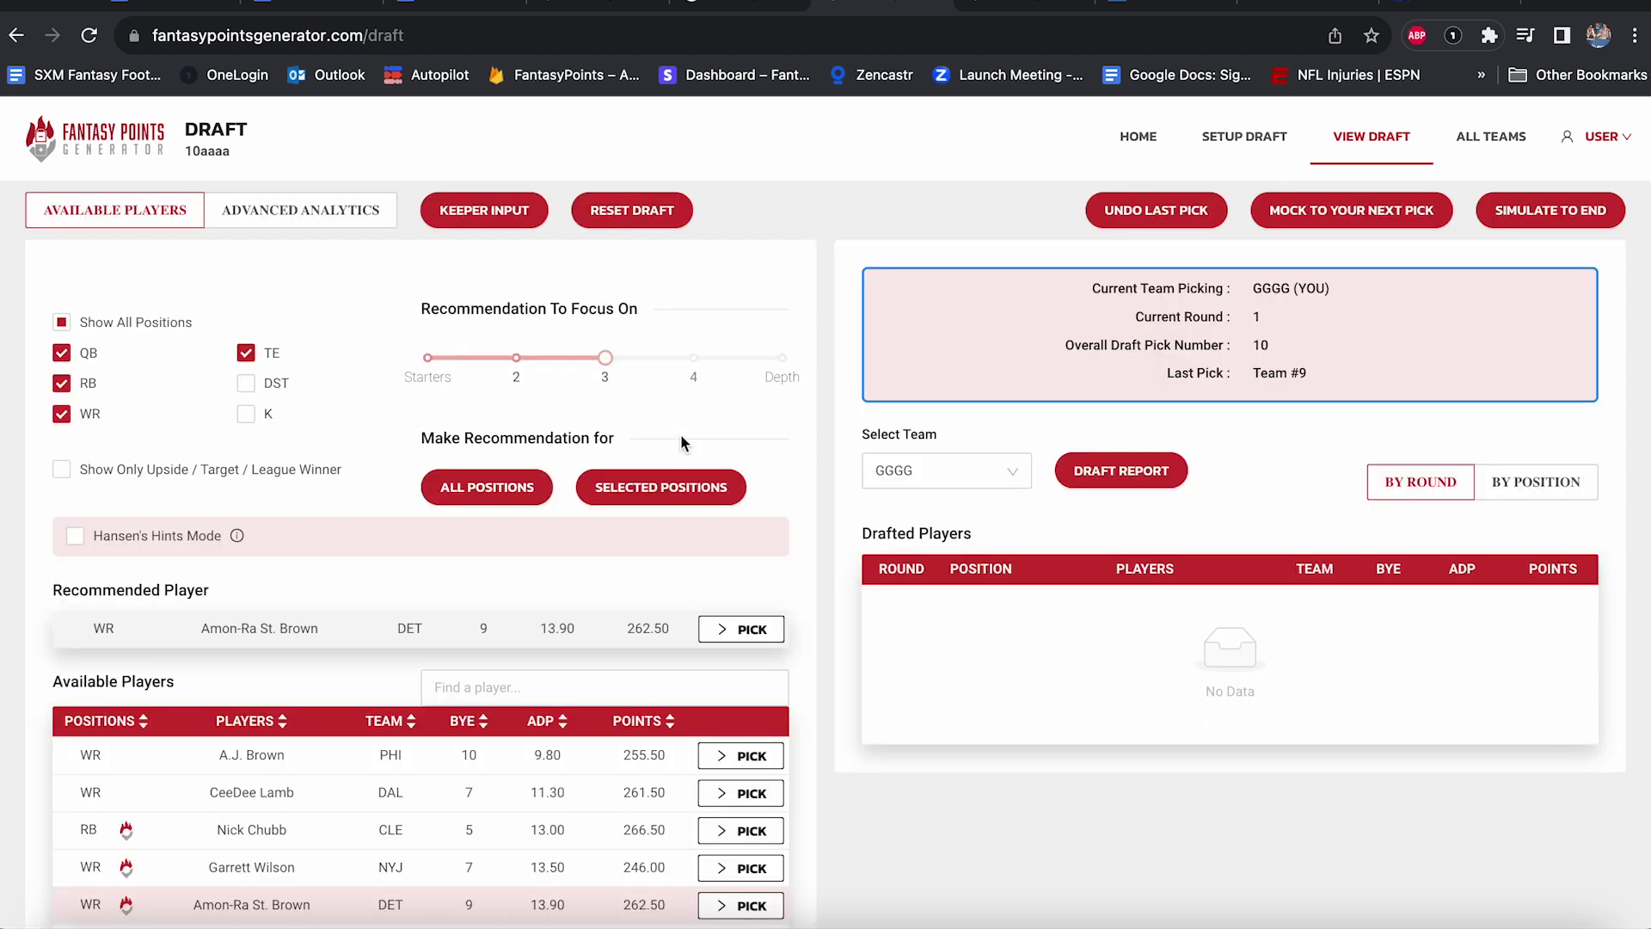
Review the advanced pick analytics tables, then go back to the available players list.
click(310, 226)
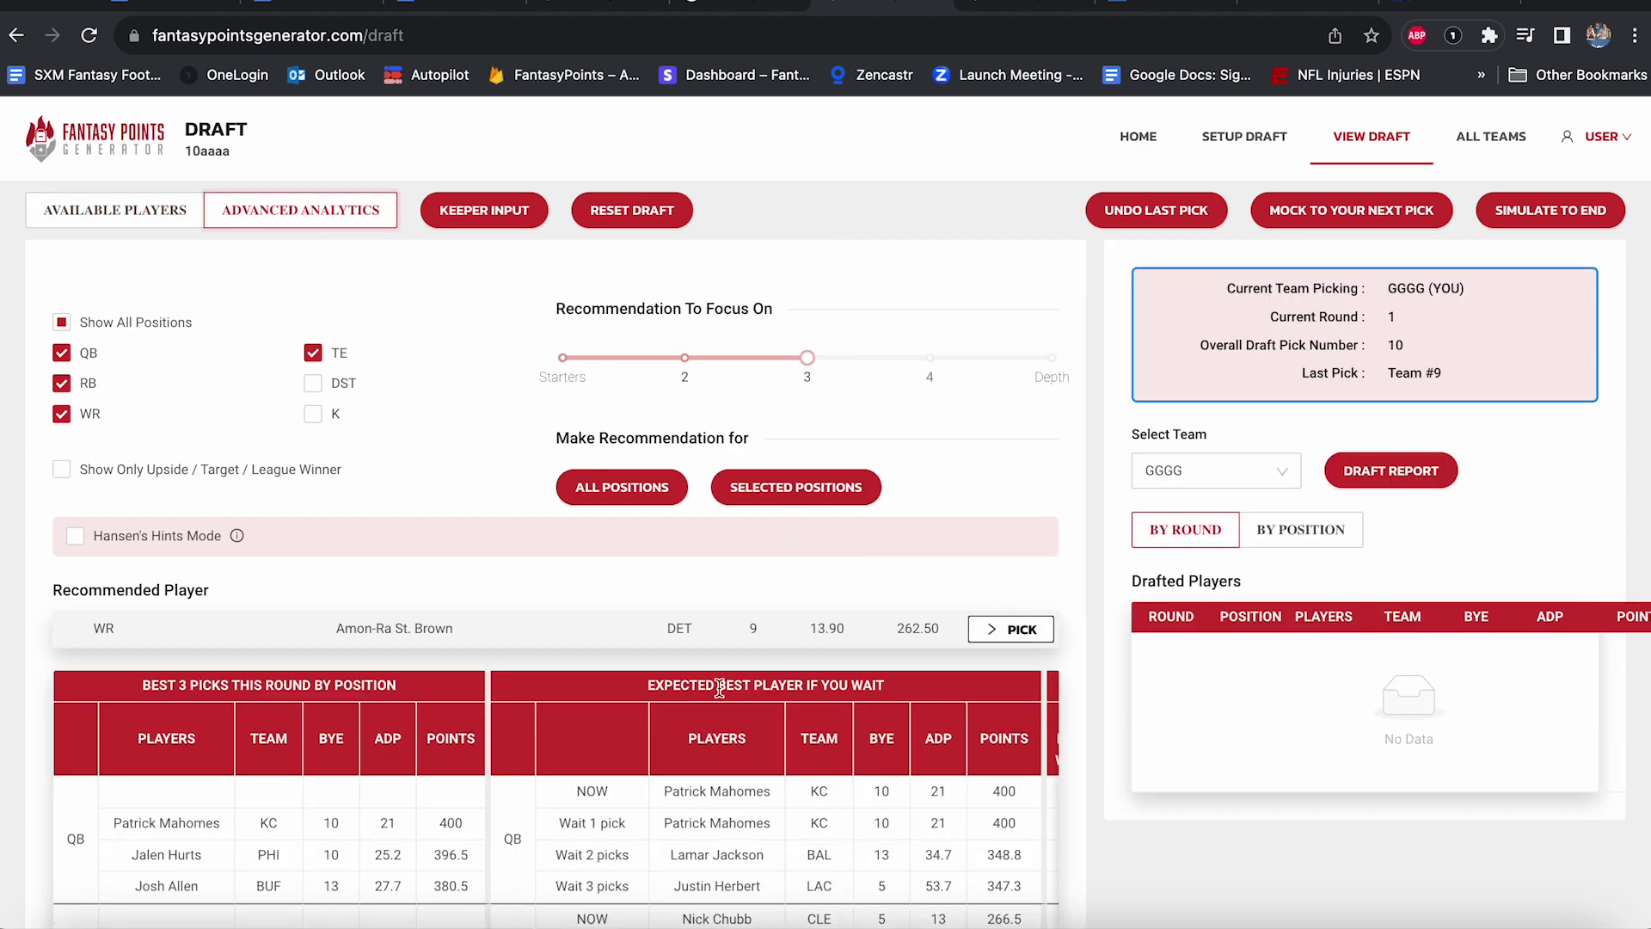
scroll(719, 689, down, 1)
scroll(720, 688, down, 3)
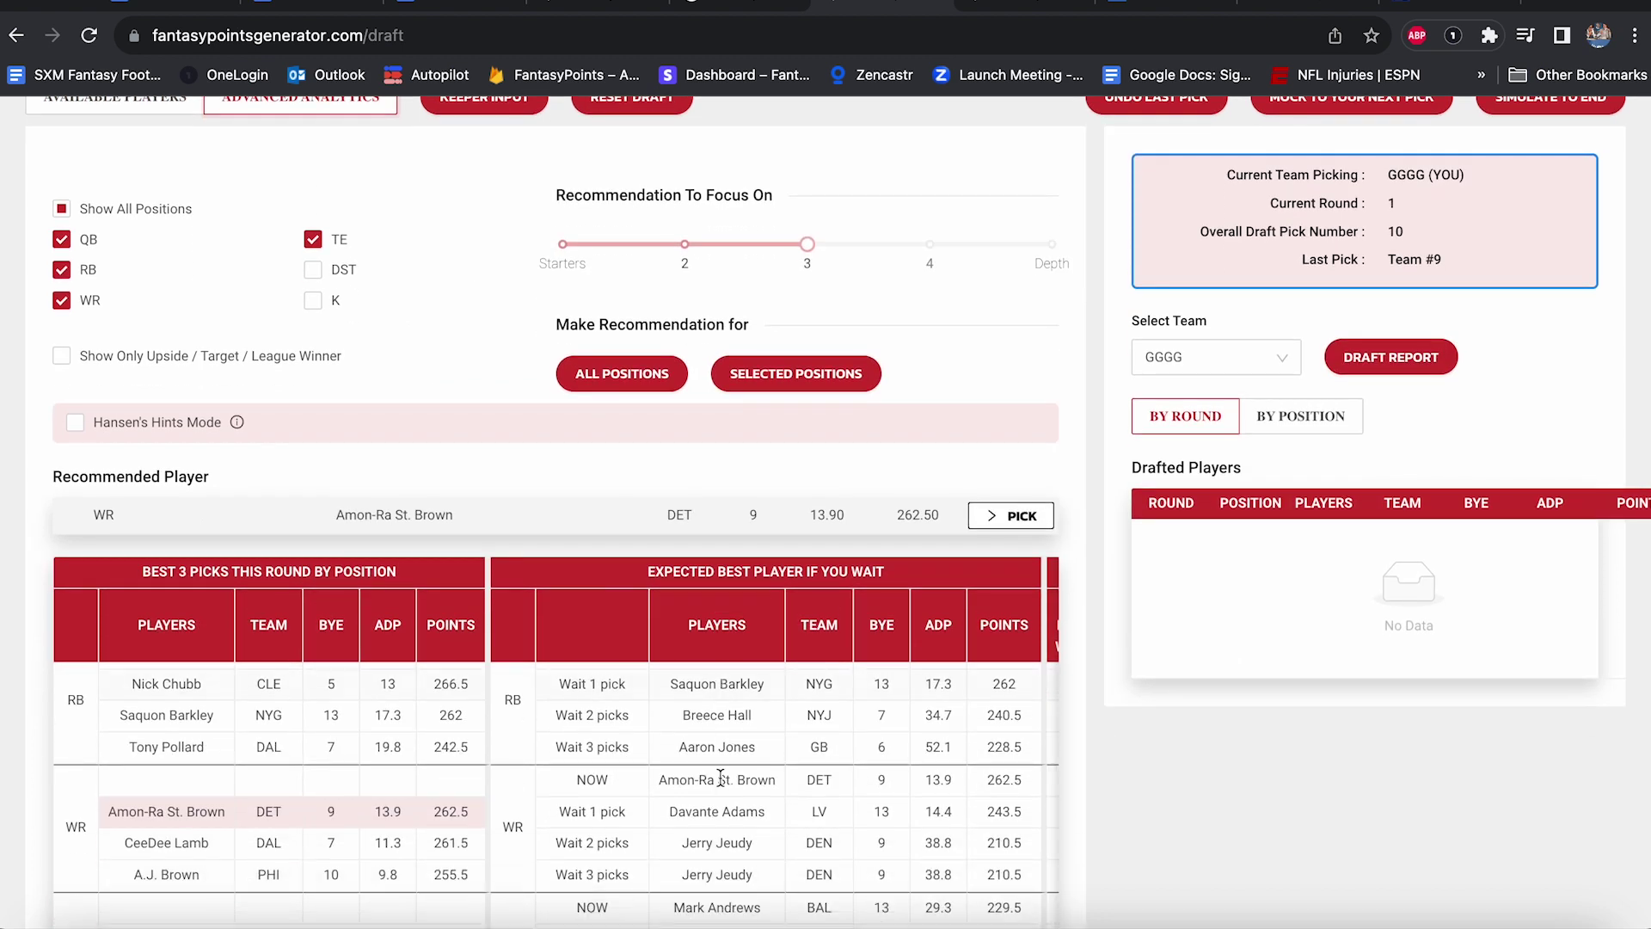
scroll(721, 778, up, 1)
scroll(721, 778, up, 2)
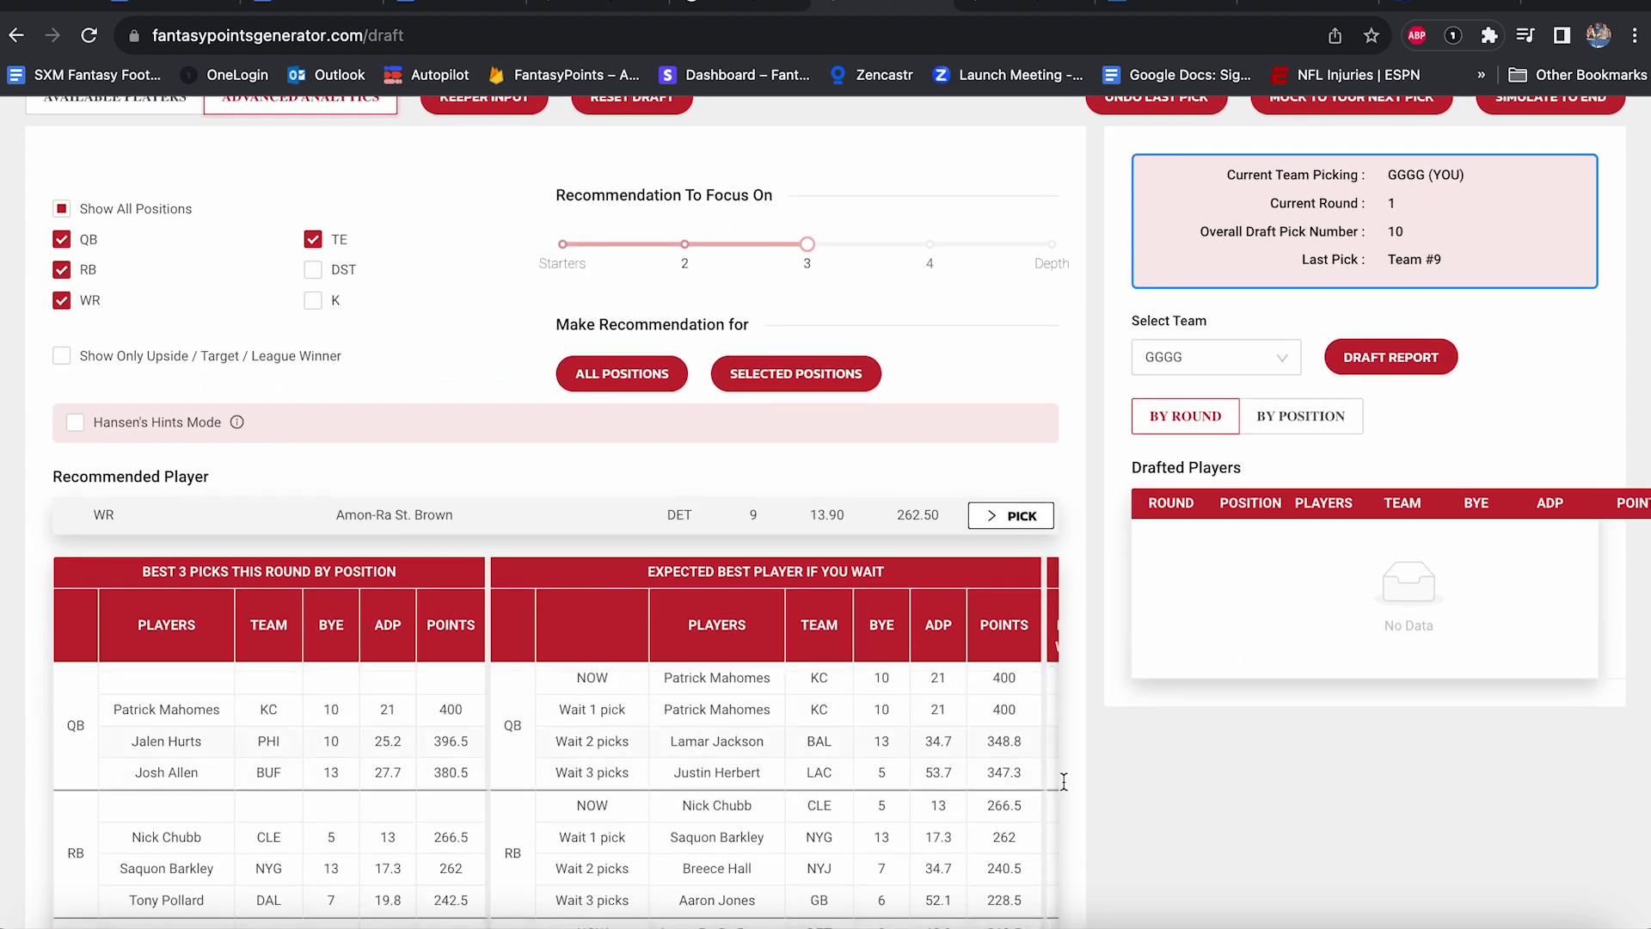
scroll(1147, 806, down, 1)
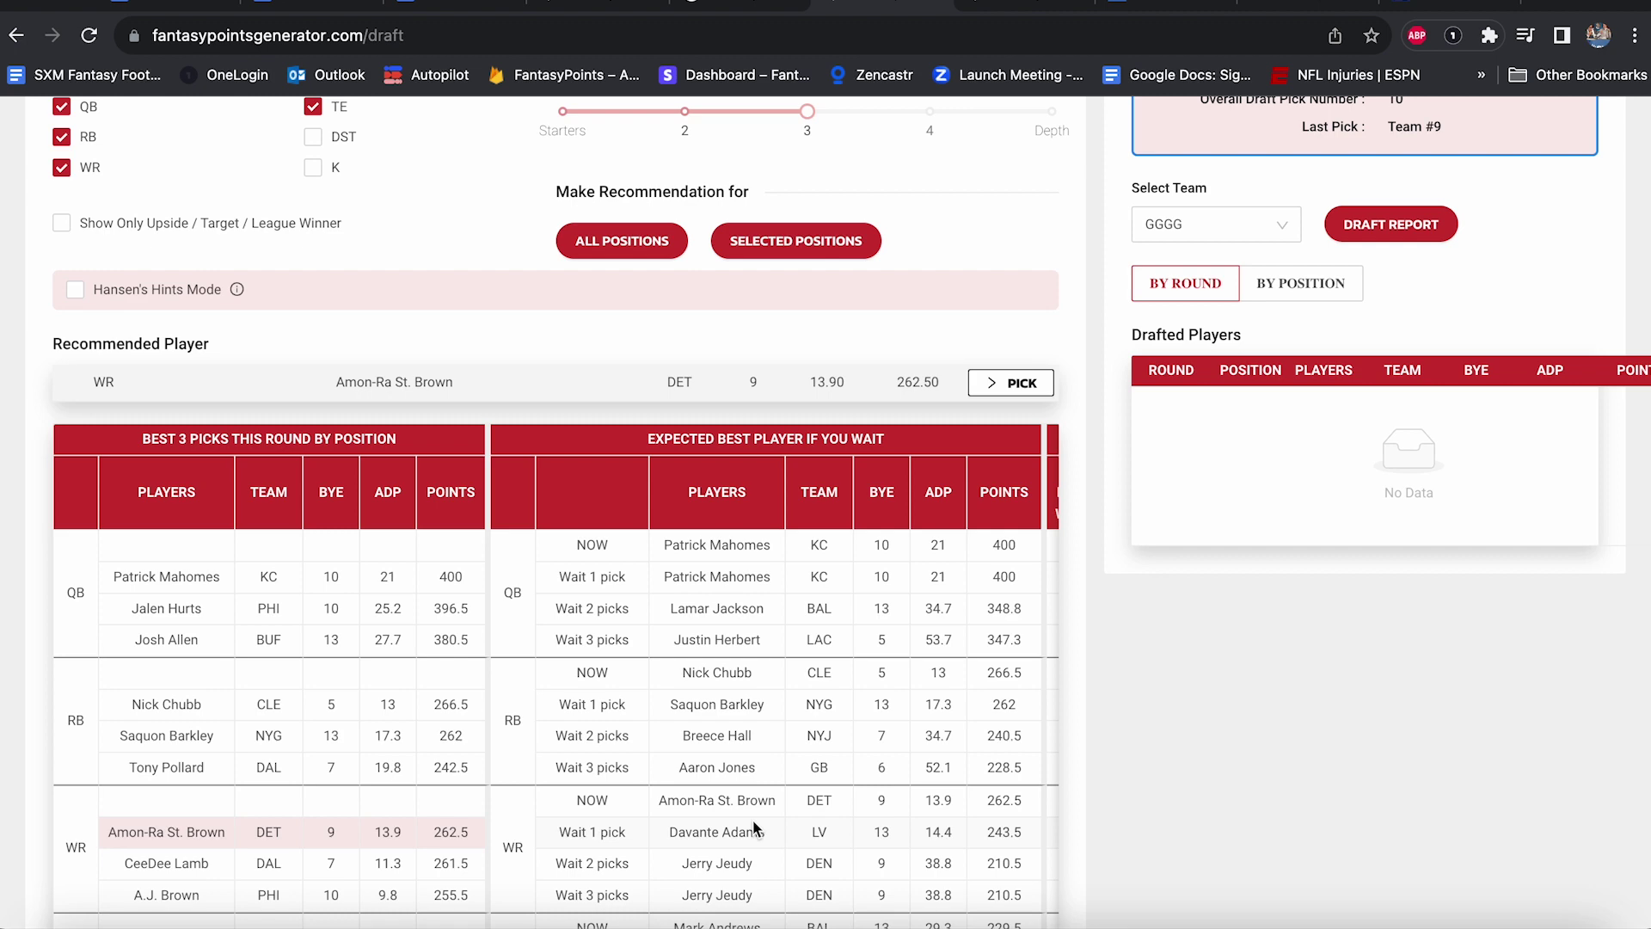
scroll(763, 791, up, 3)
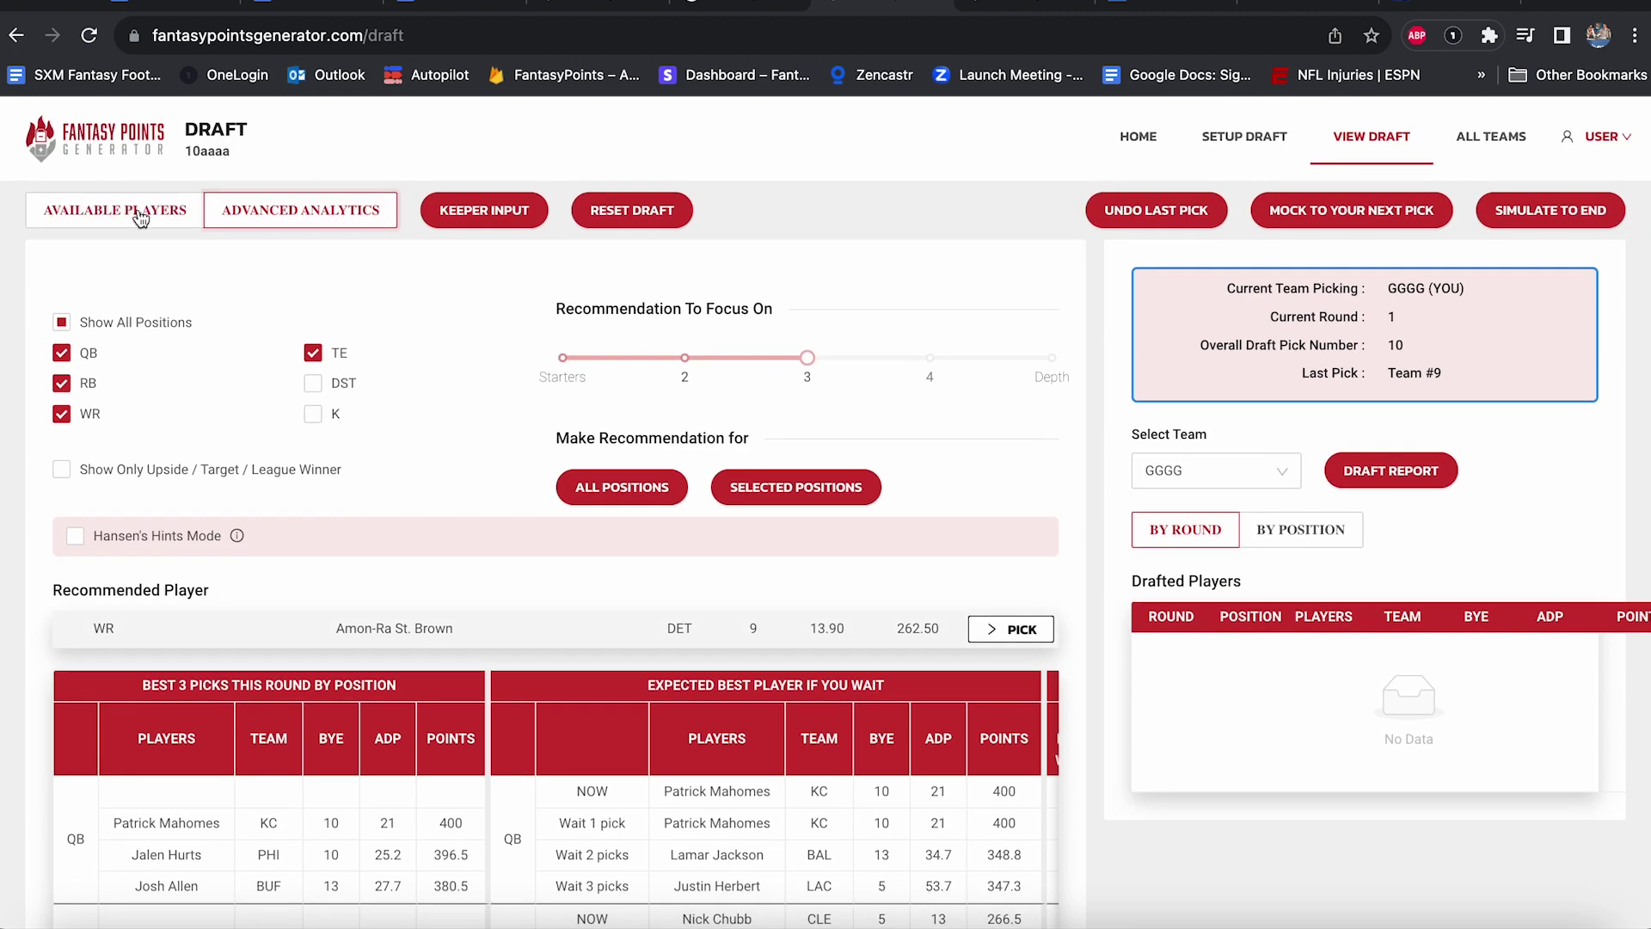
click(141, 215)
Draft Amon-Ra St. Brown in round 1, mock to your next pick, and get a recommendation without quarterbacks.
click(751, 632)
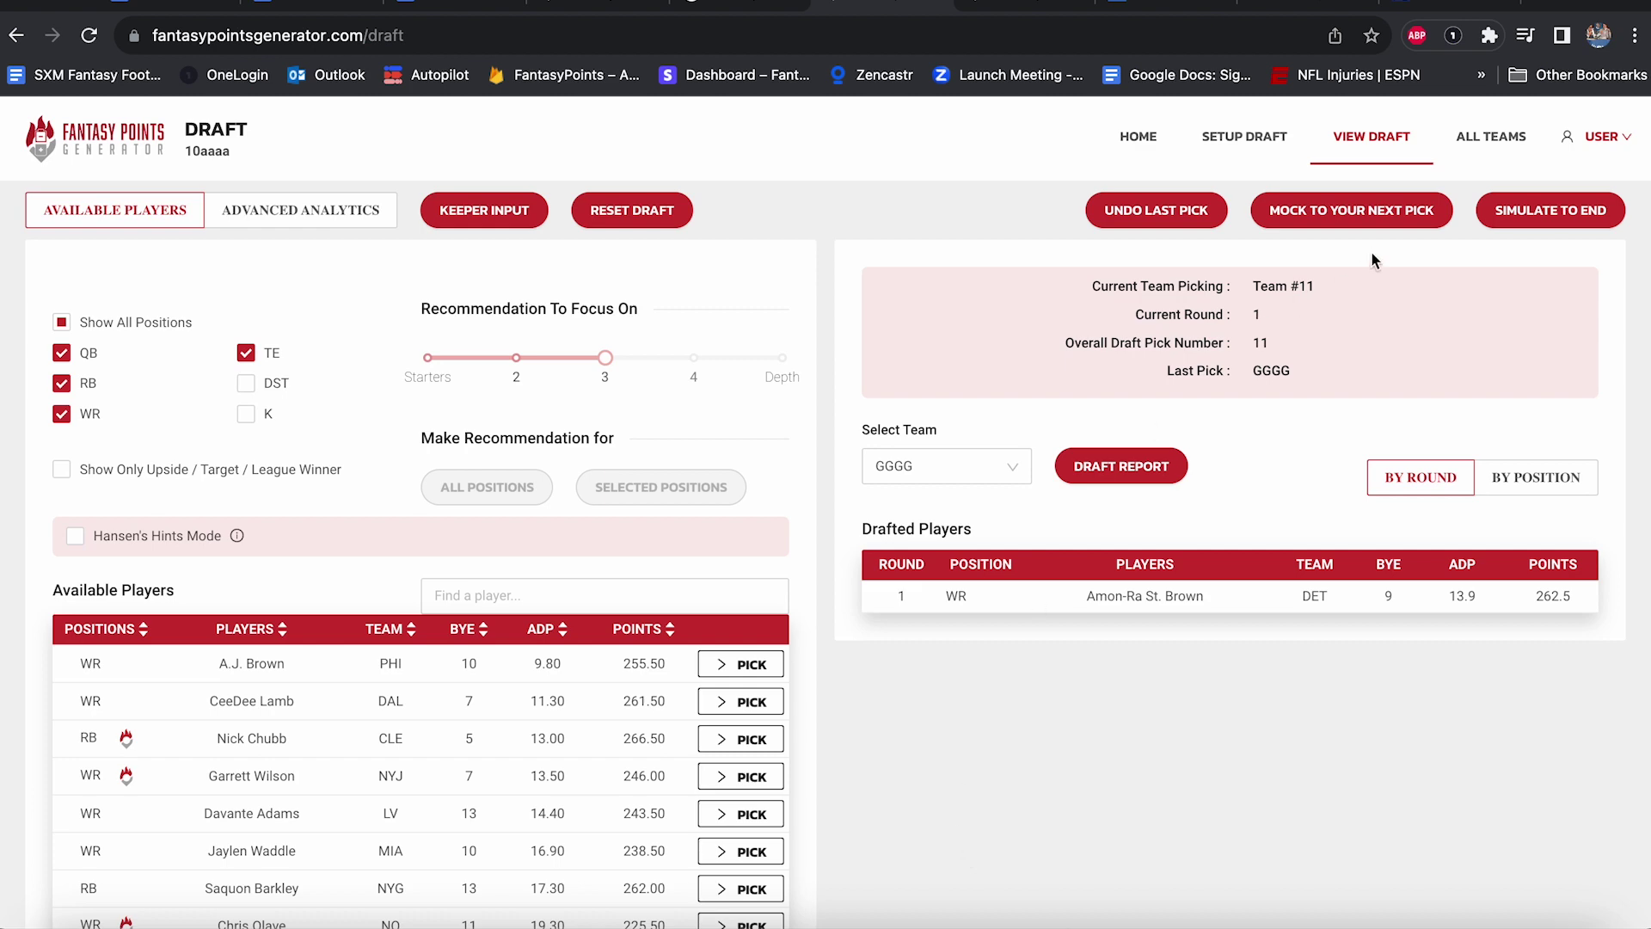
click(1376, 210)
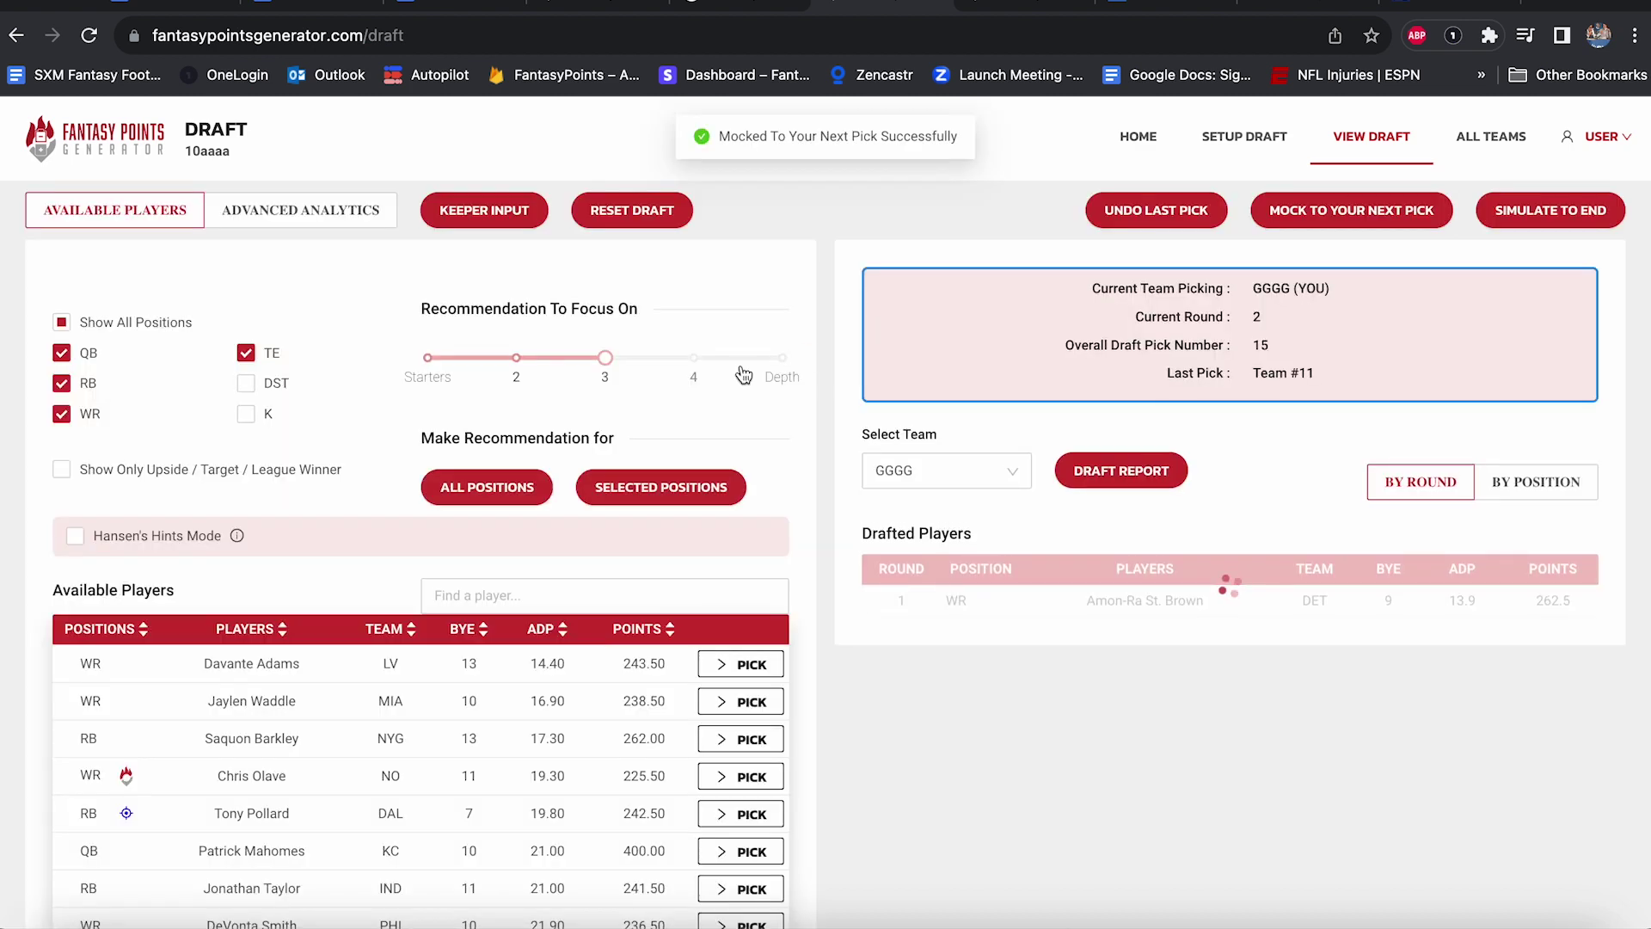
click(688, 491)
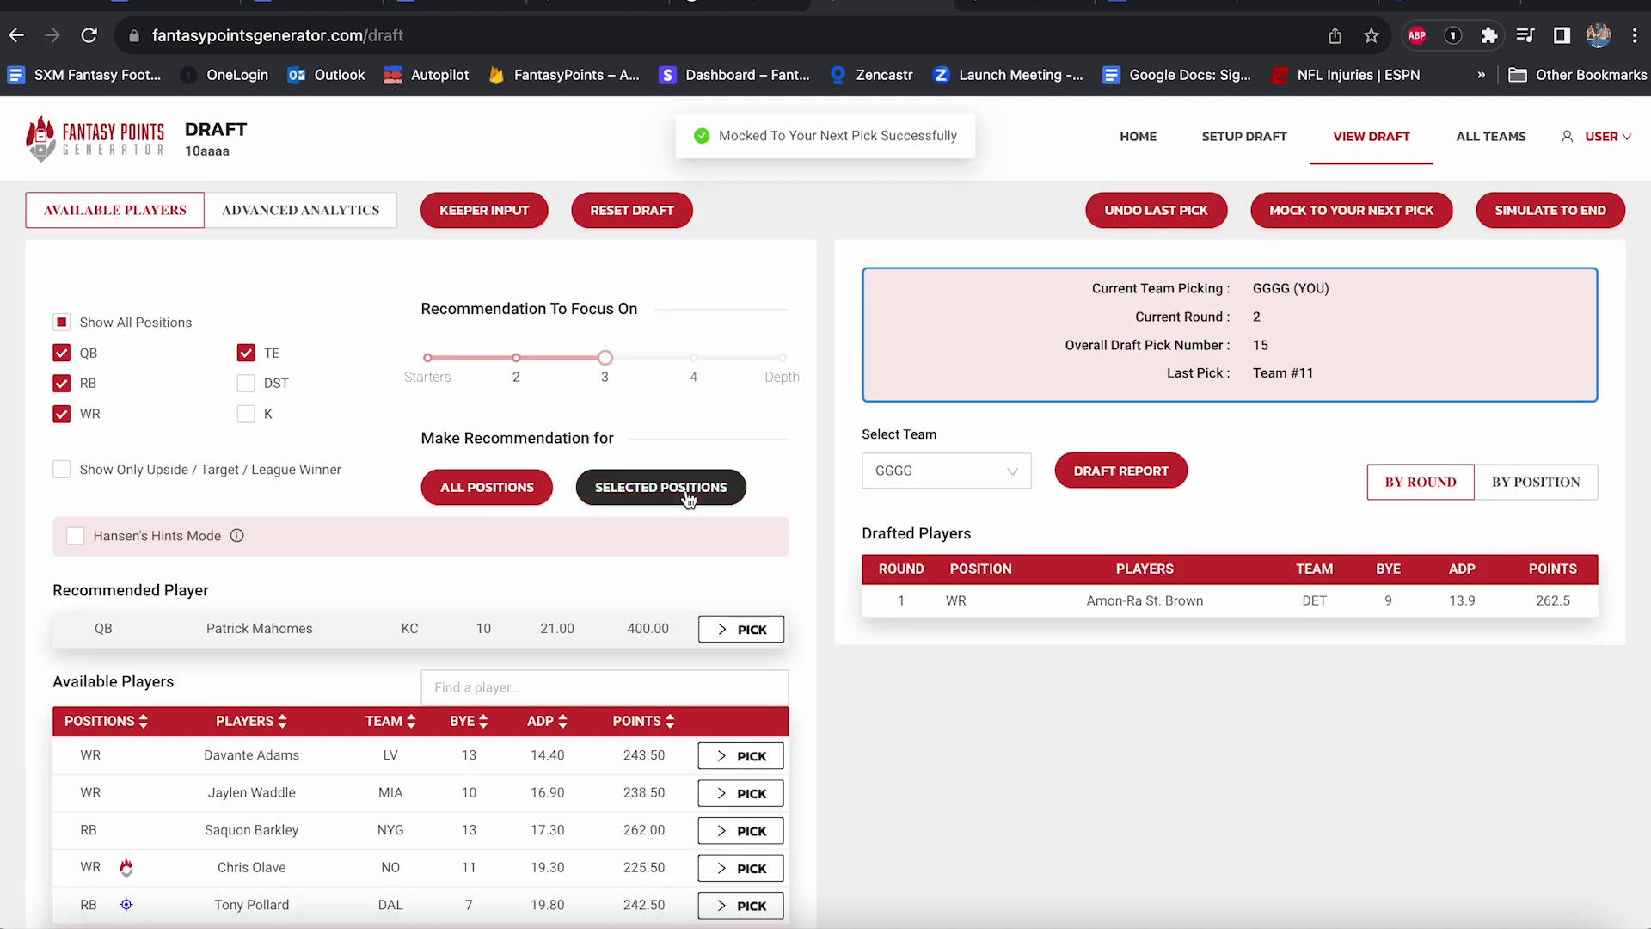
click(486, 499)
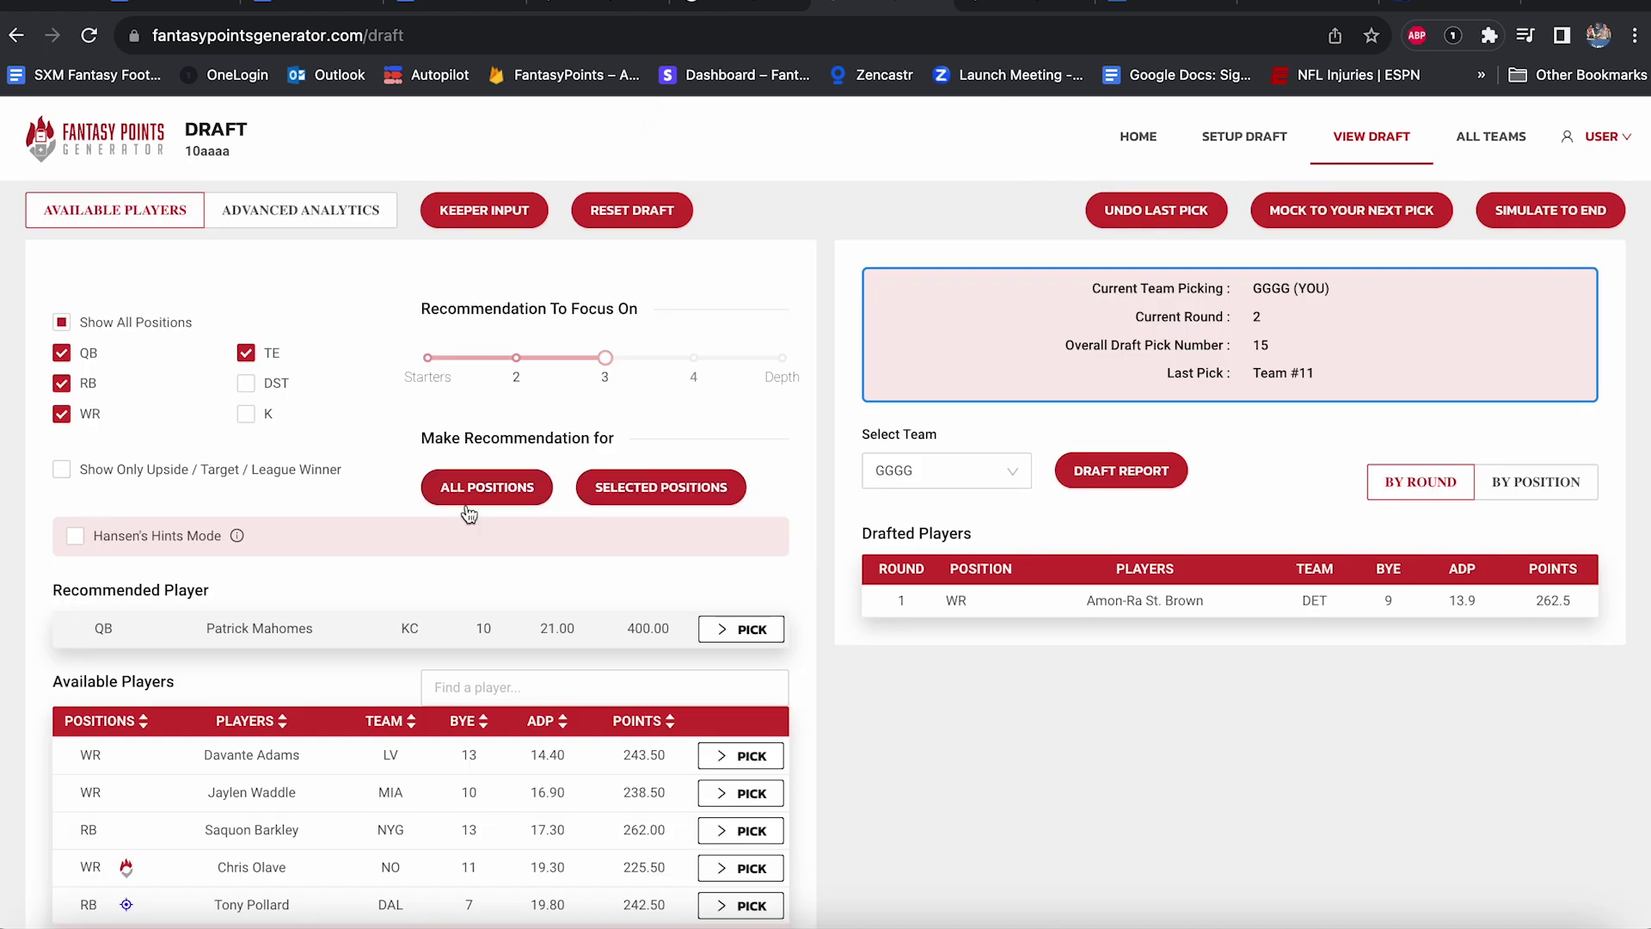
click(61, 352)
click(607, 490)
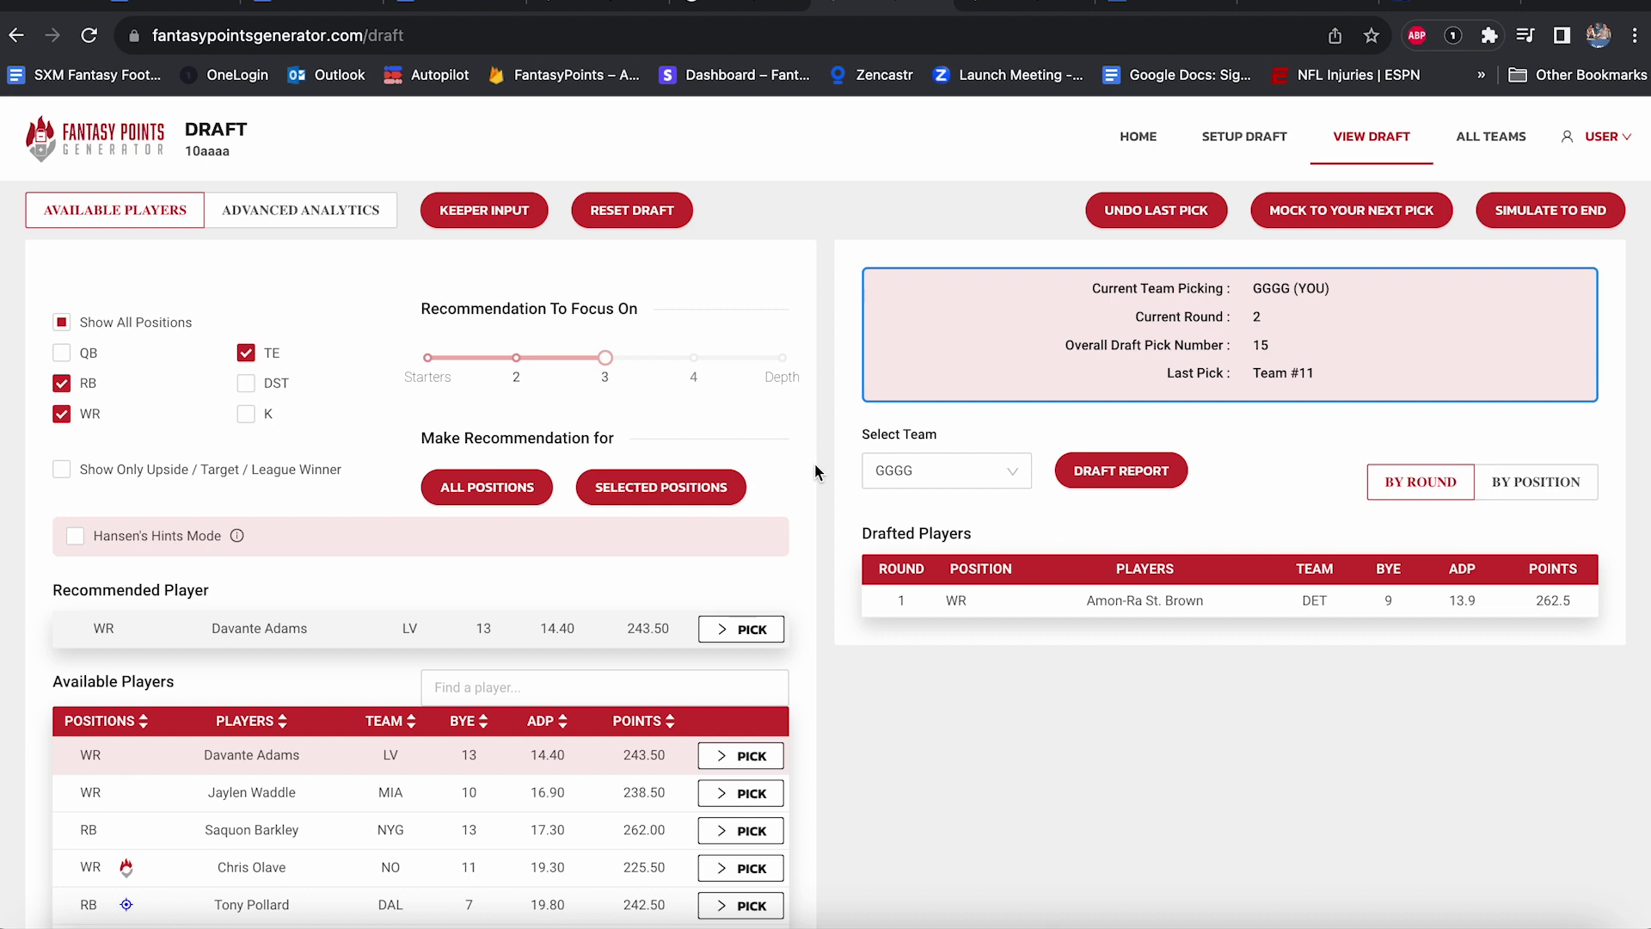
Review the advanced pick analytics tables for the round 2 pick.
click(353, 215)
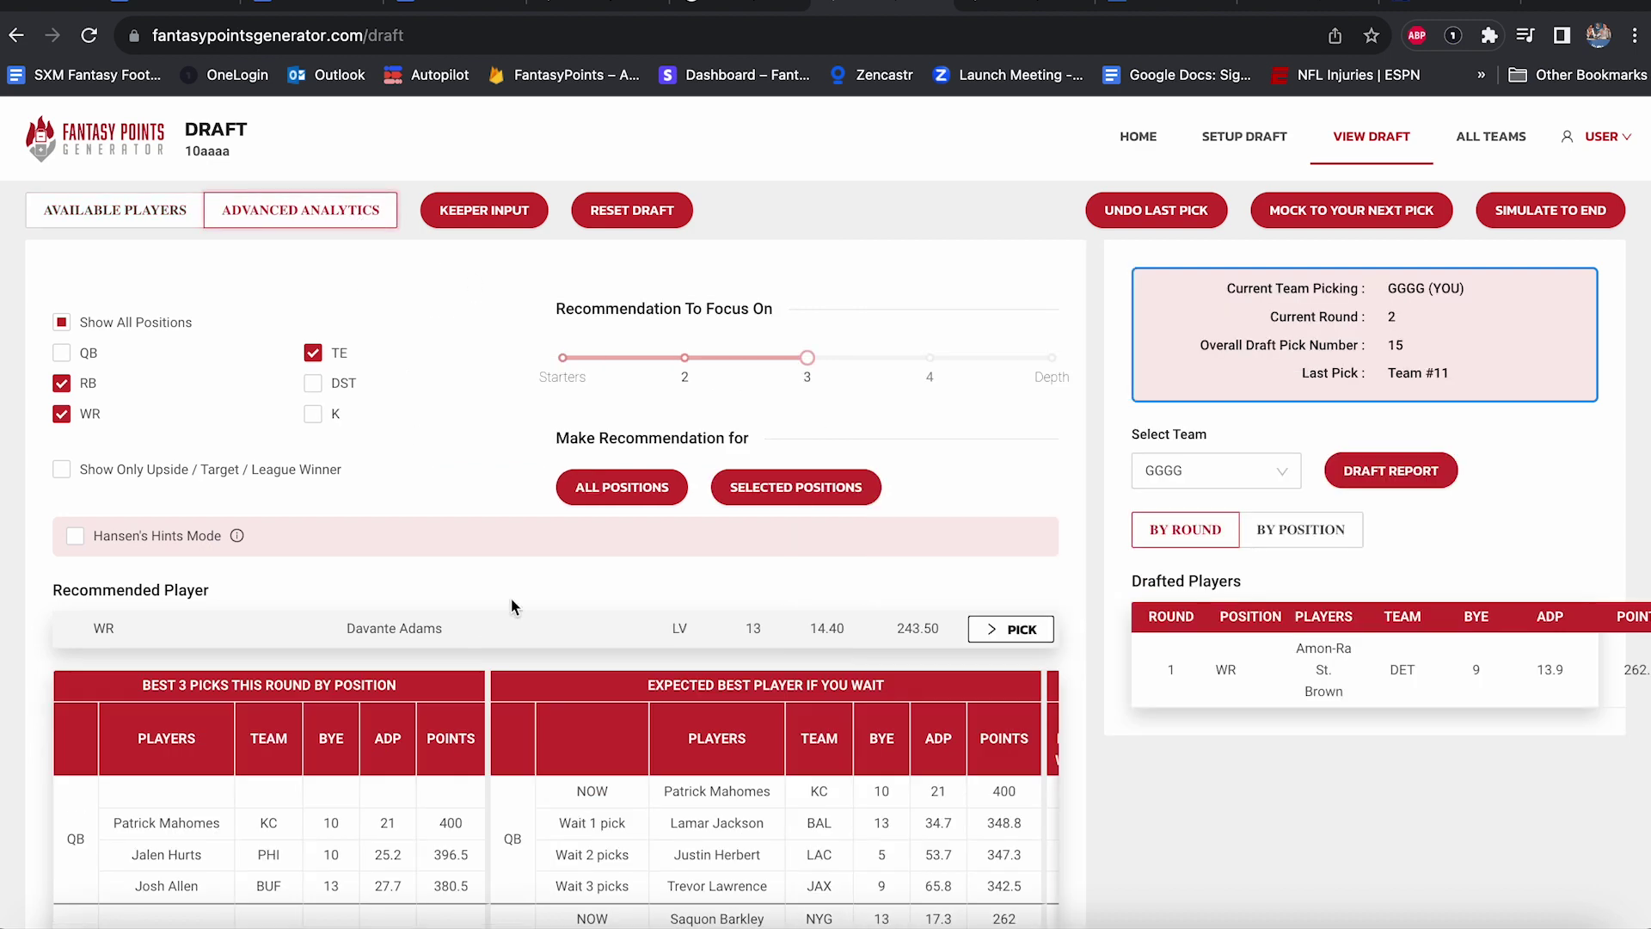
scroll(511, 608, down, 5)
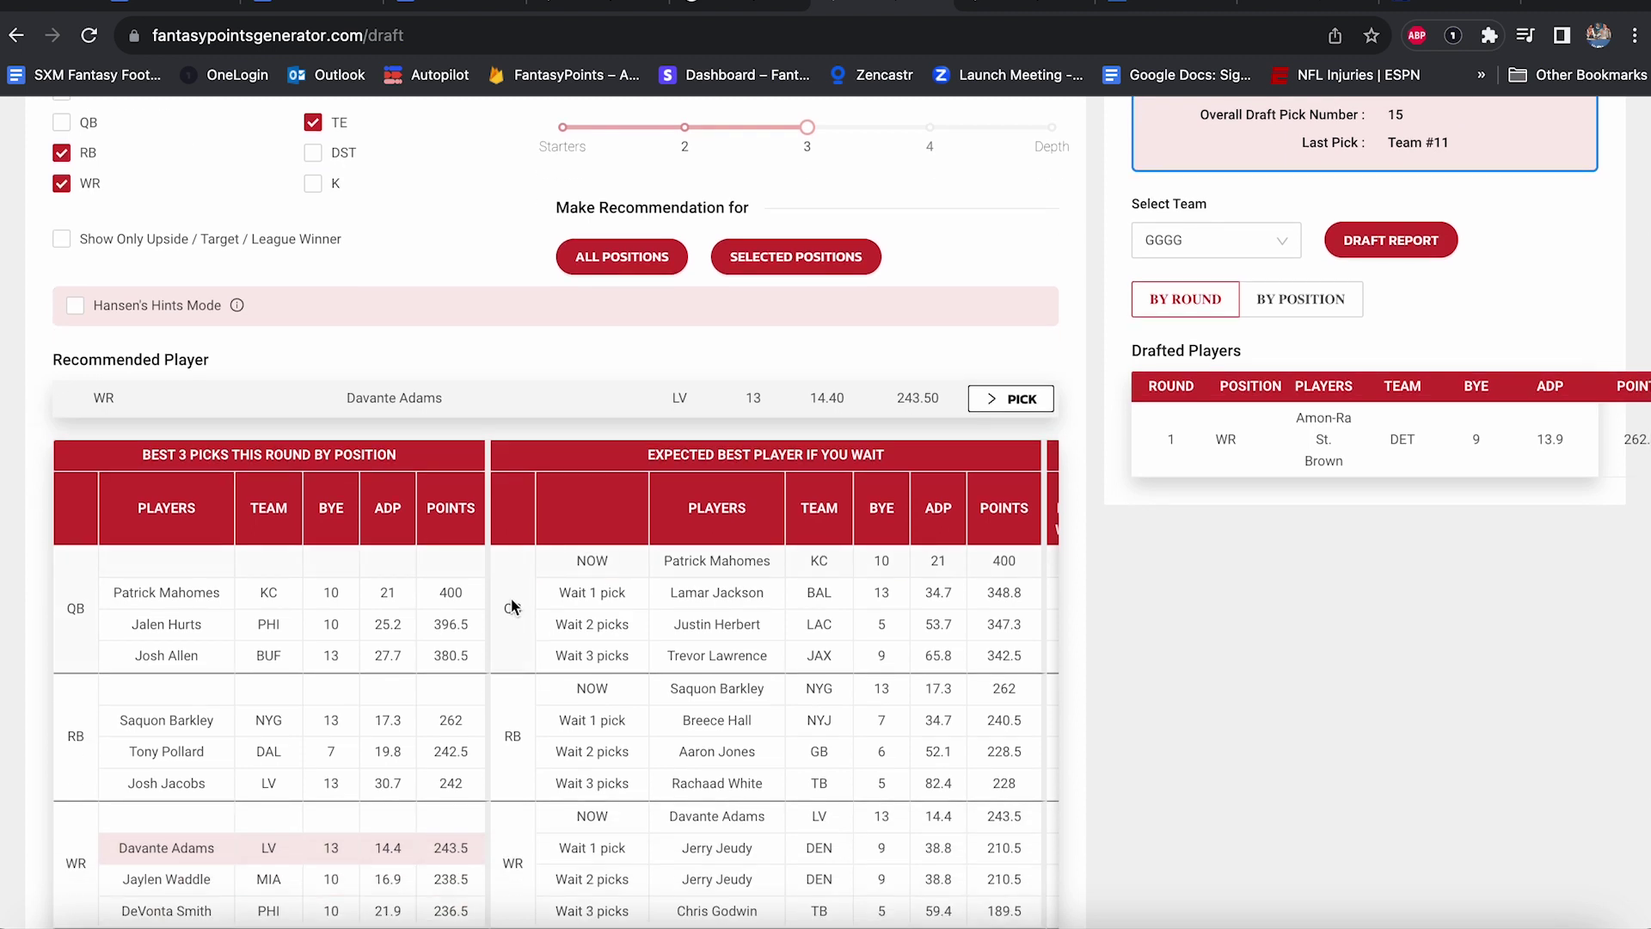
scroll(512, 607, up, 3)
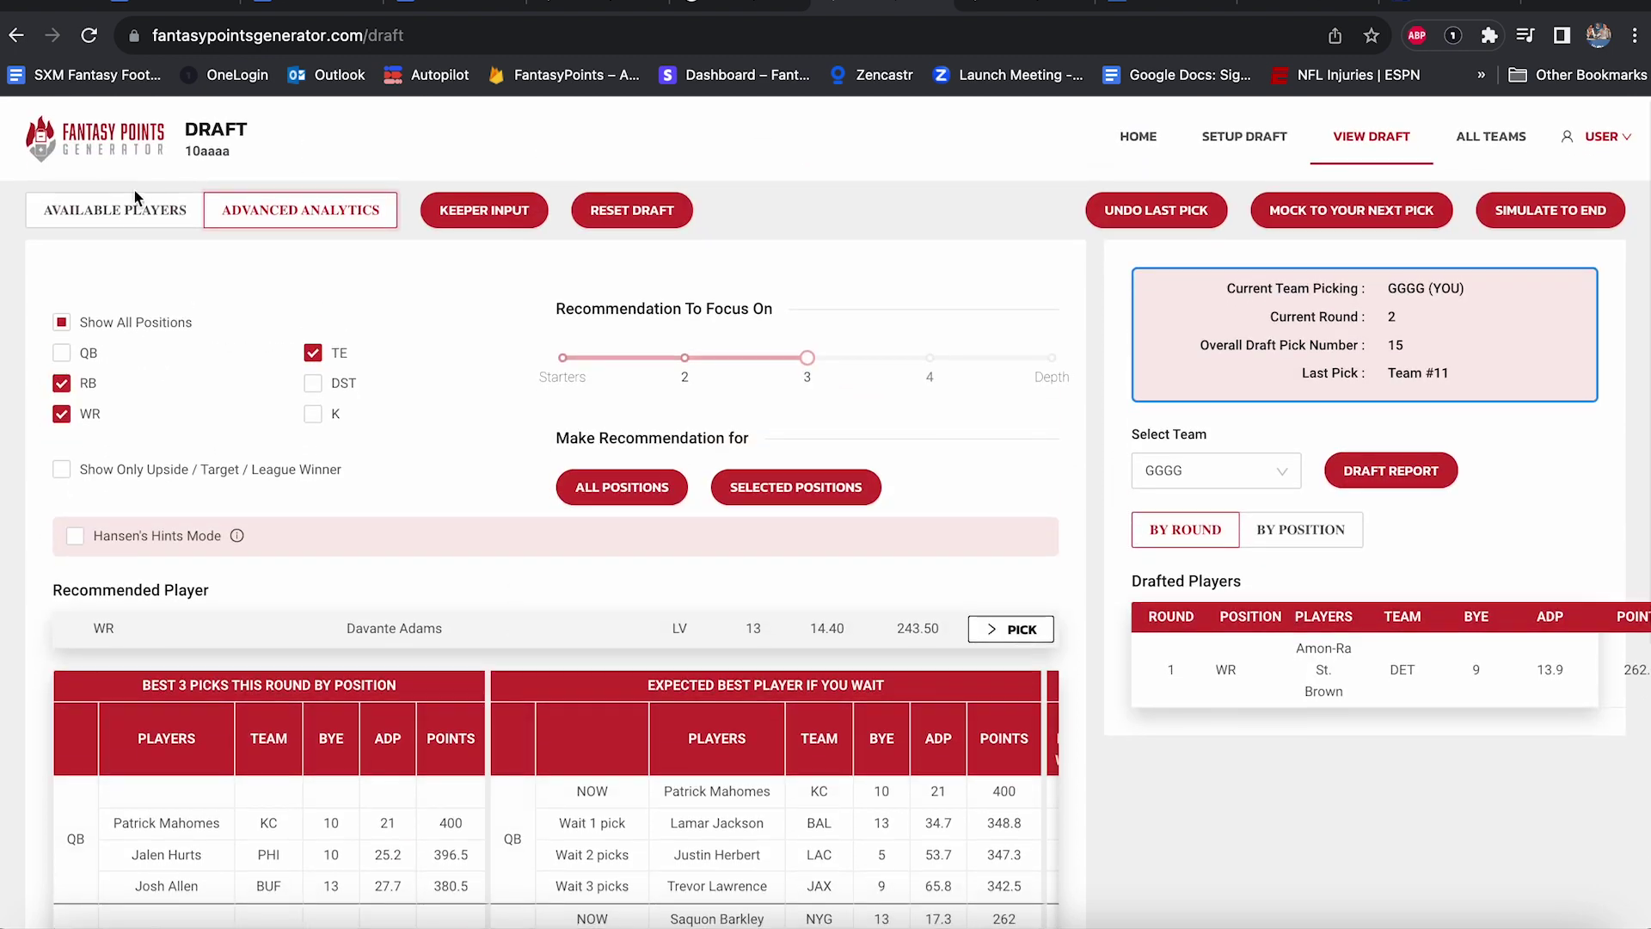
click(127, 211)
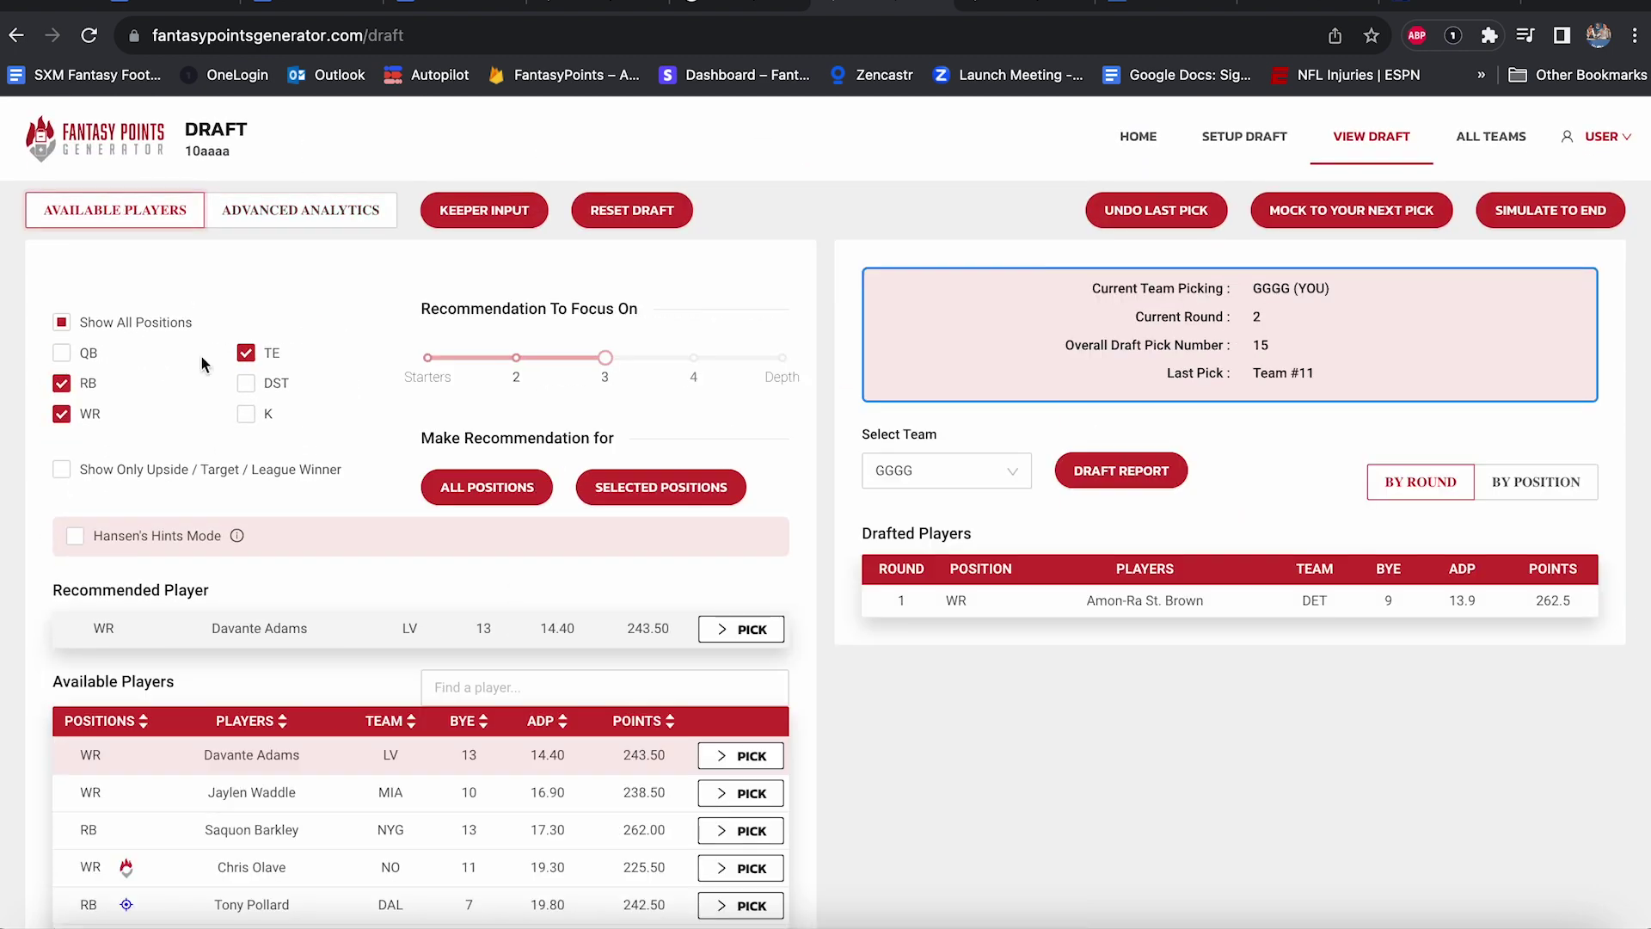
Compare recommendations with and without quarterbacks, then draft Saquon Barkley in round 2.
click(61, 354)
click(621, 503)
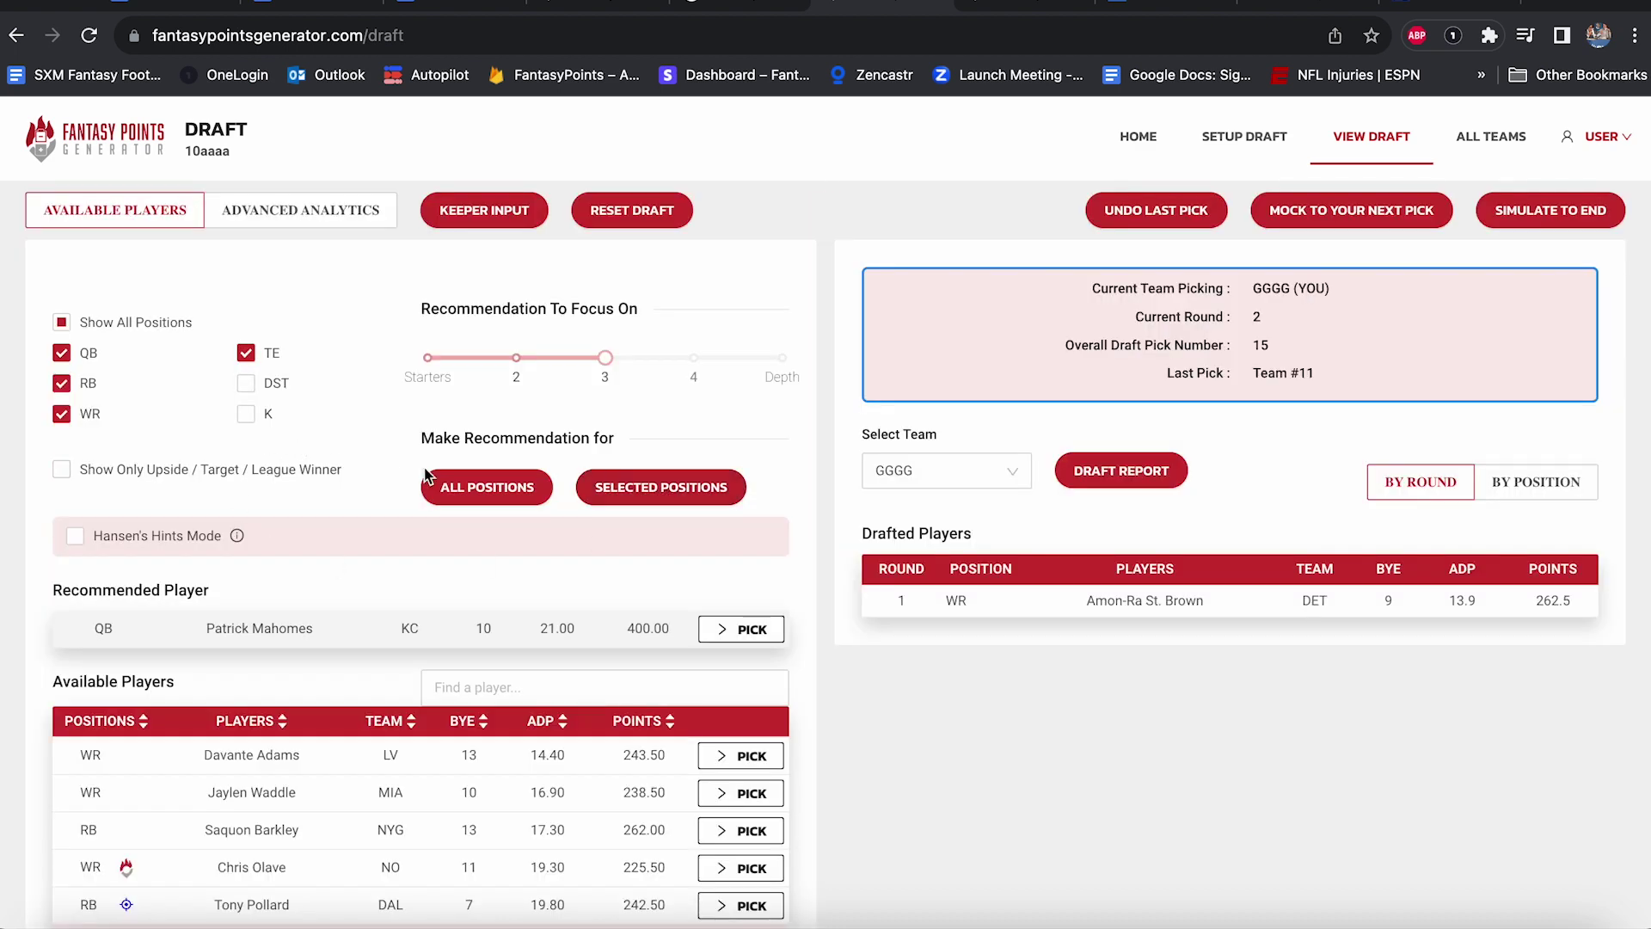
click(61, 353)
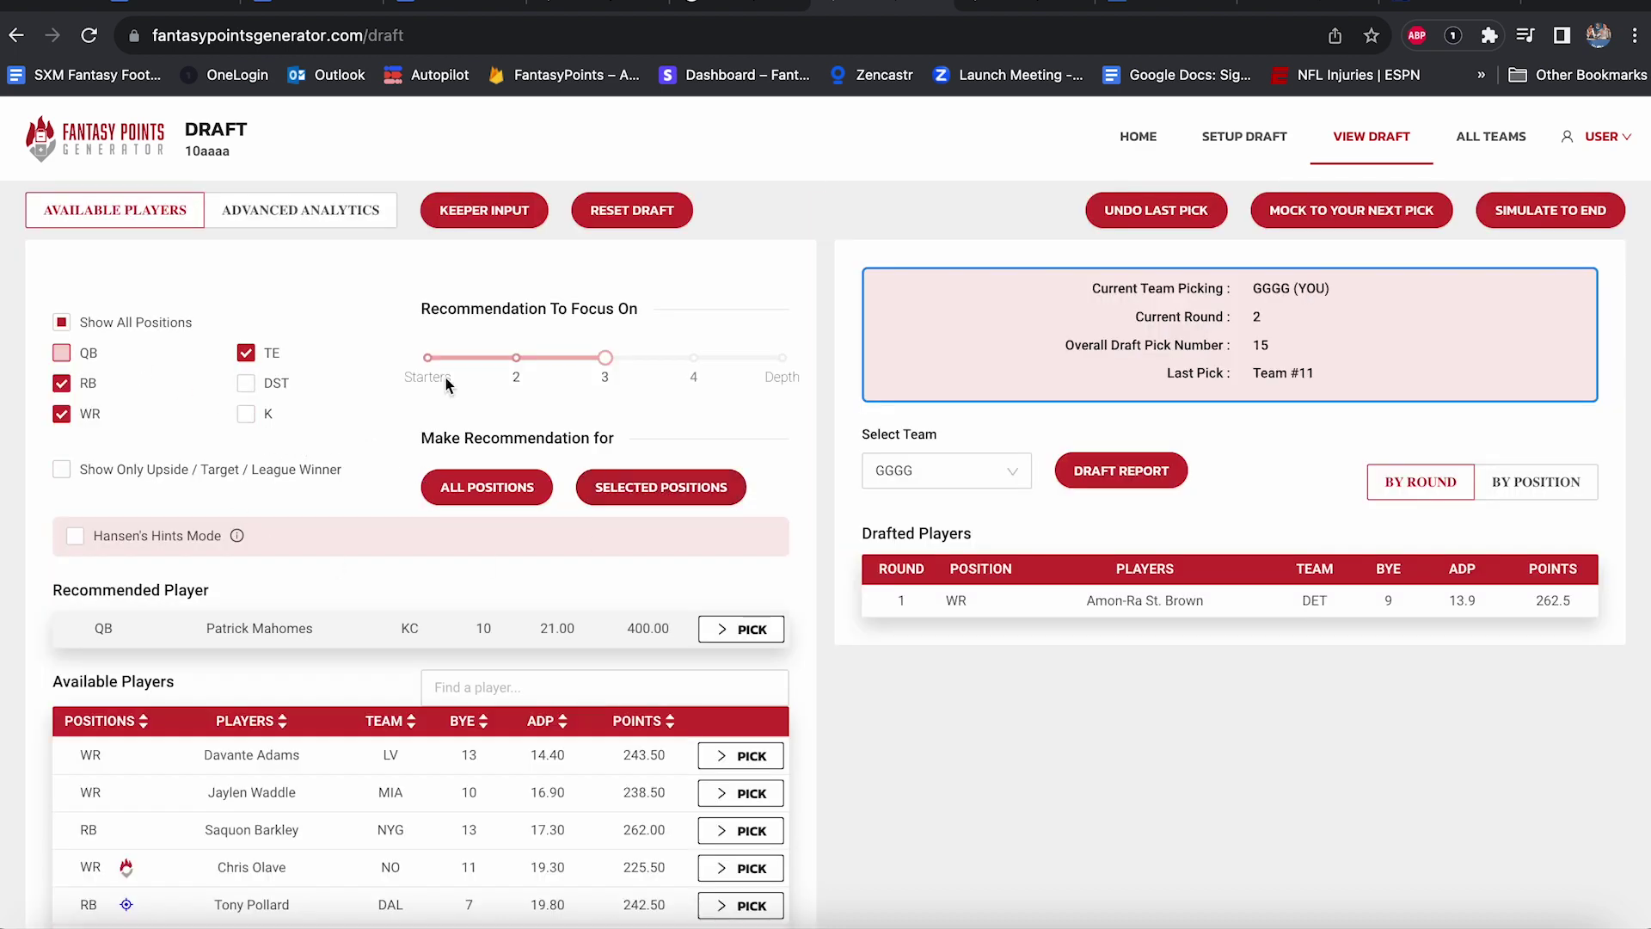
click(661, 487)
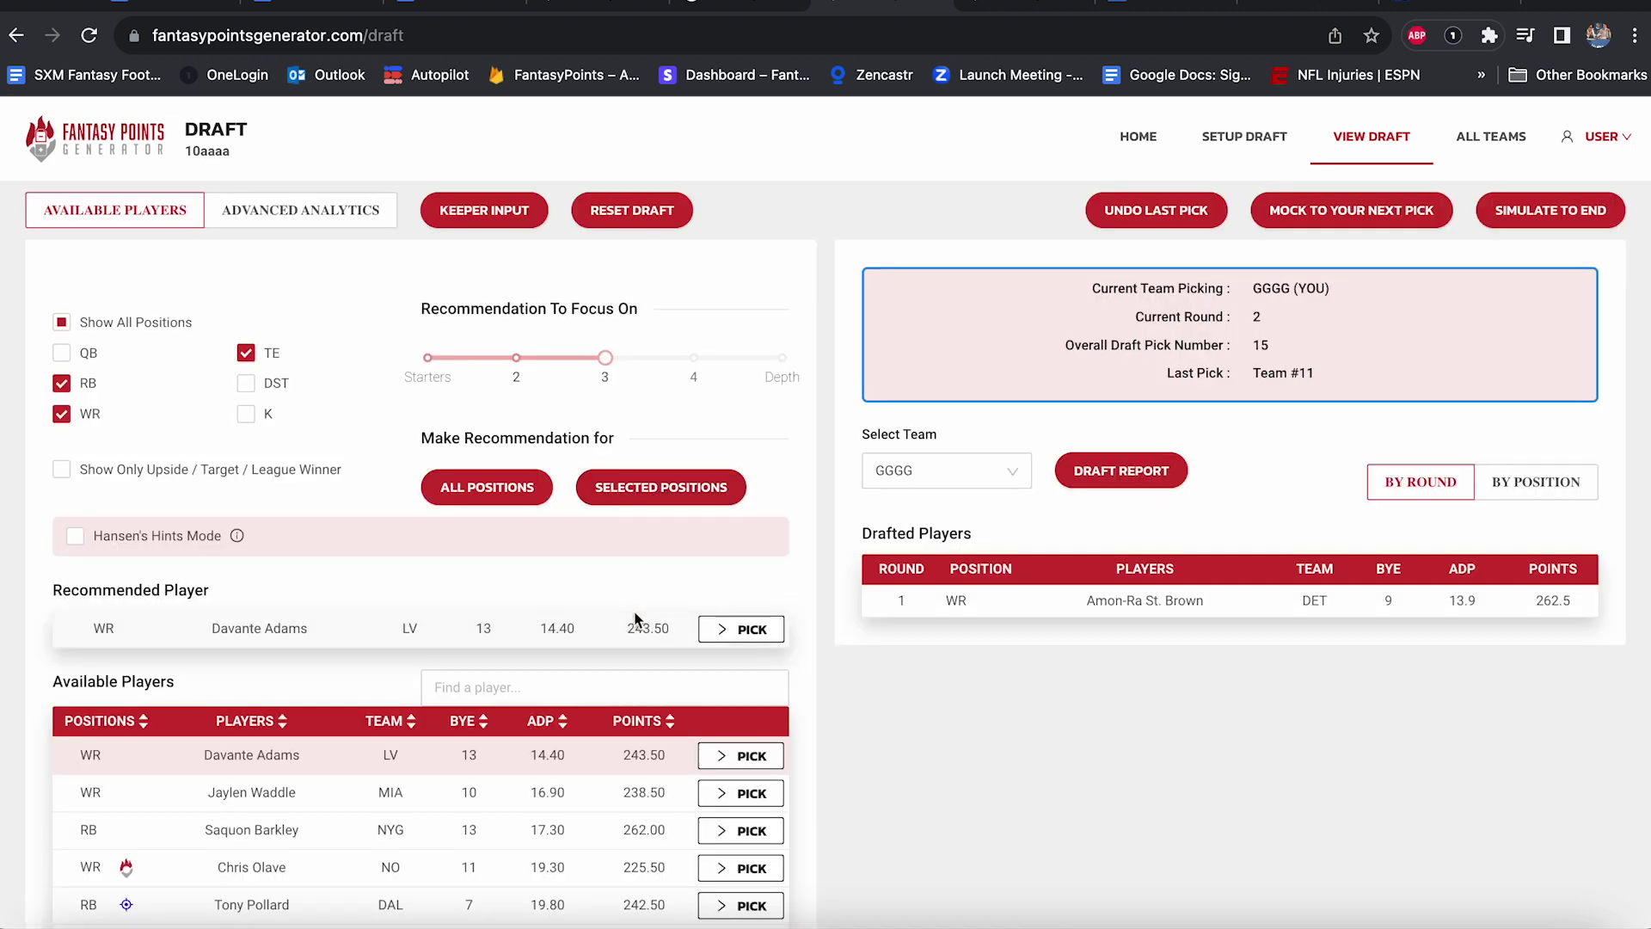
scroll(636, 524, down, 2)
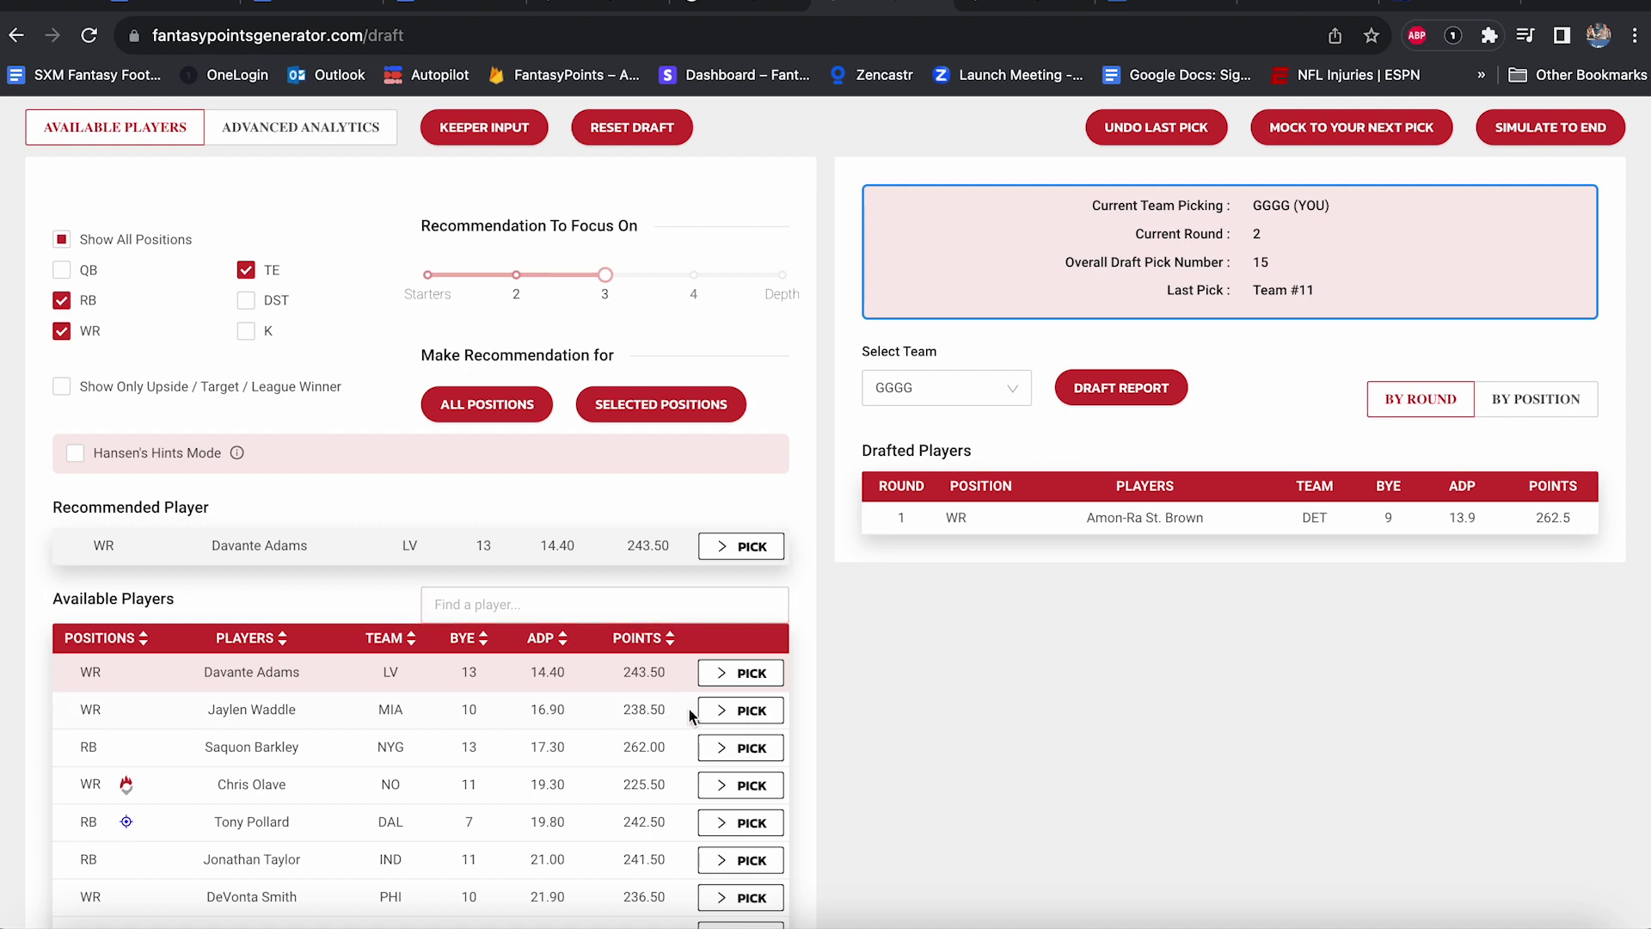
click(741, 748)
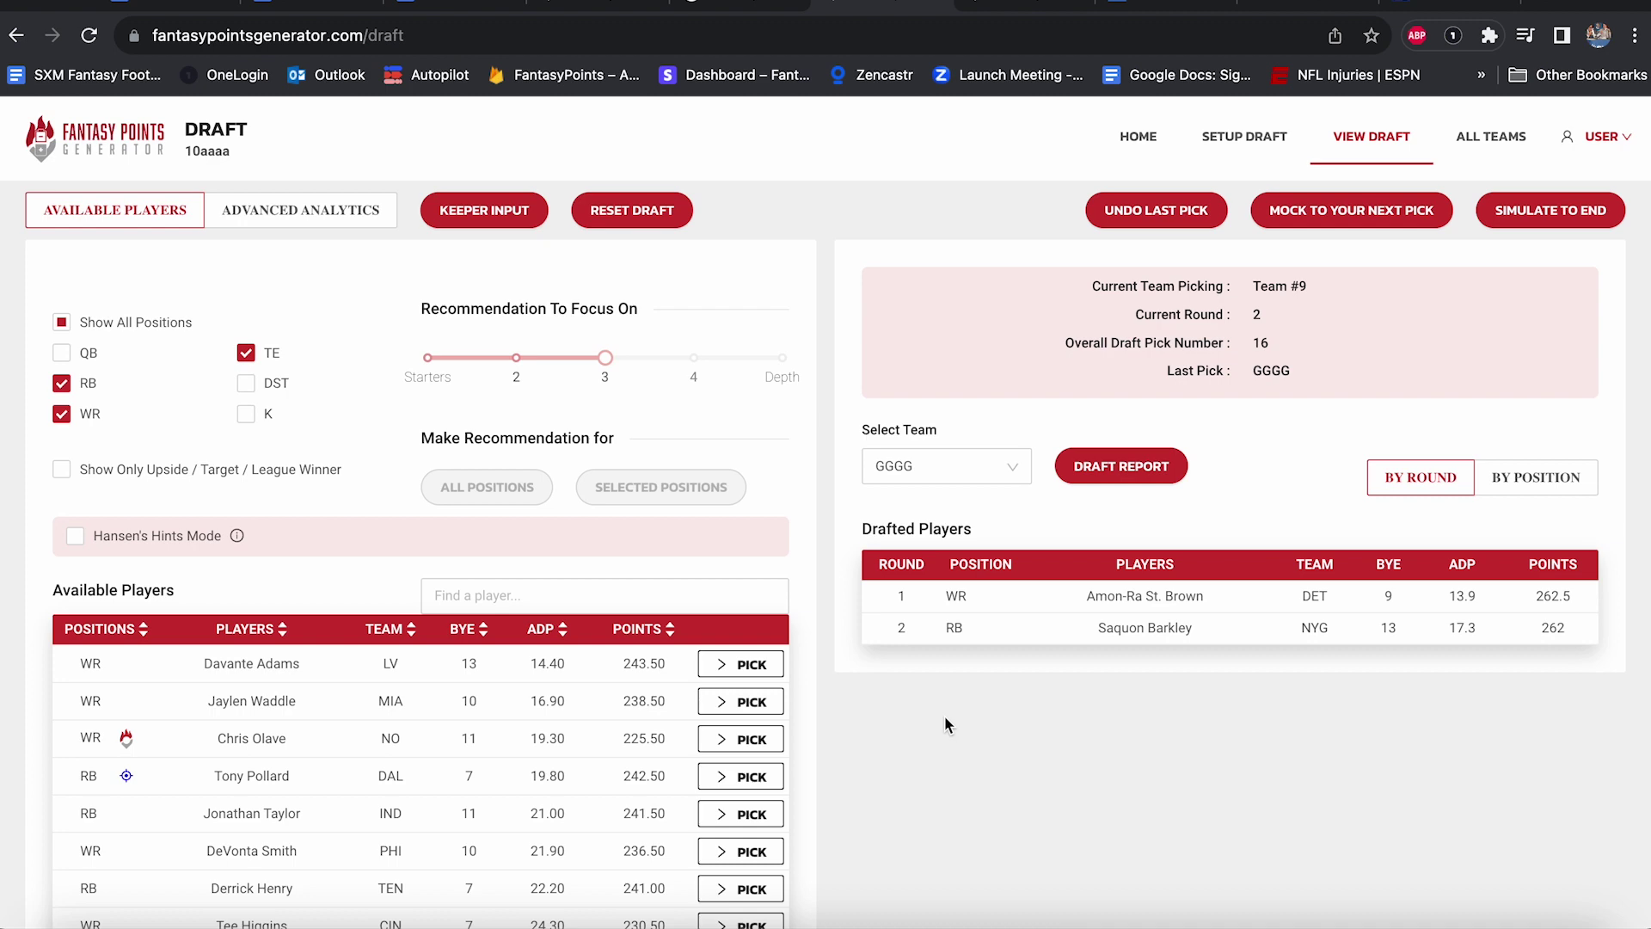
Mock to your round 3 pick, add quarterbacks to the considered positions, and draft Breece Hall.
click(1309, 215)
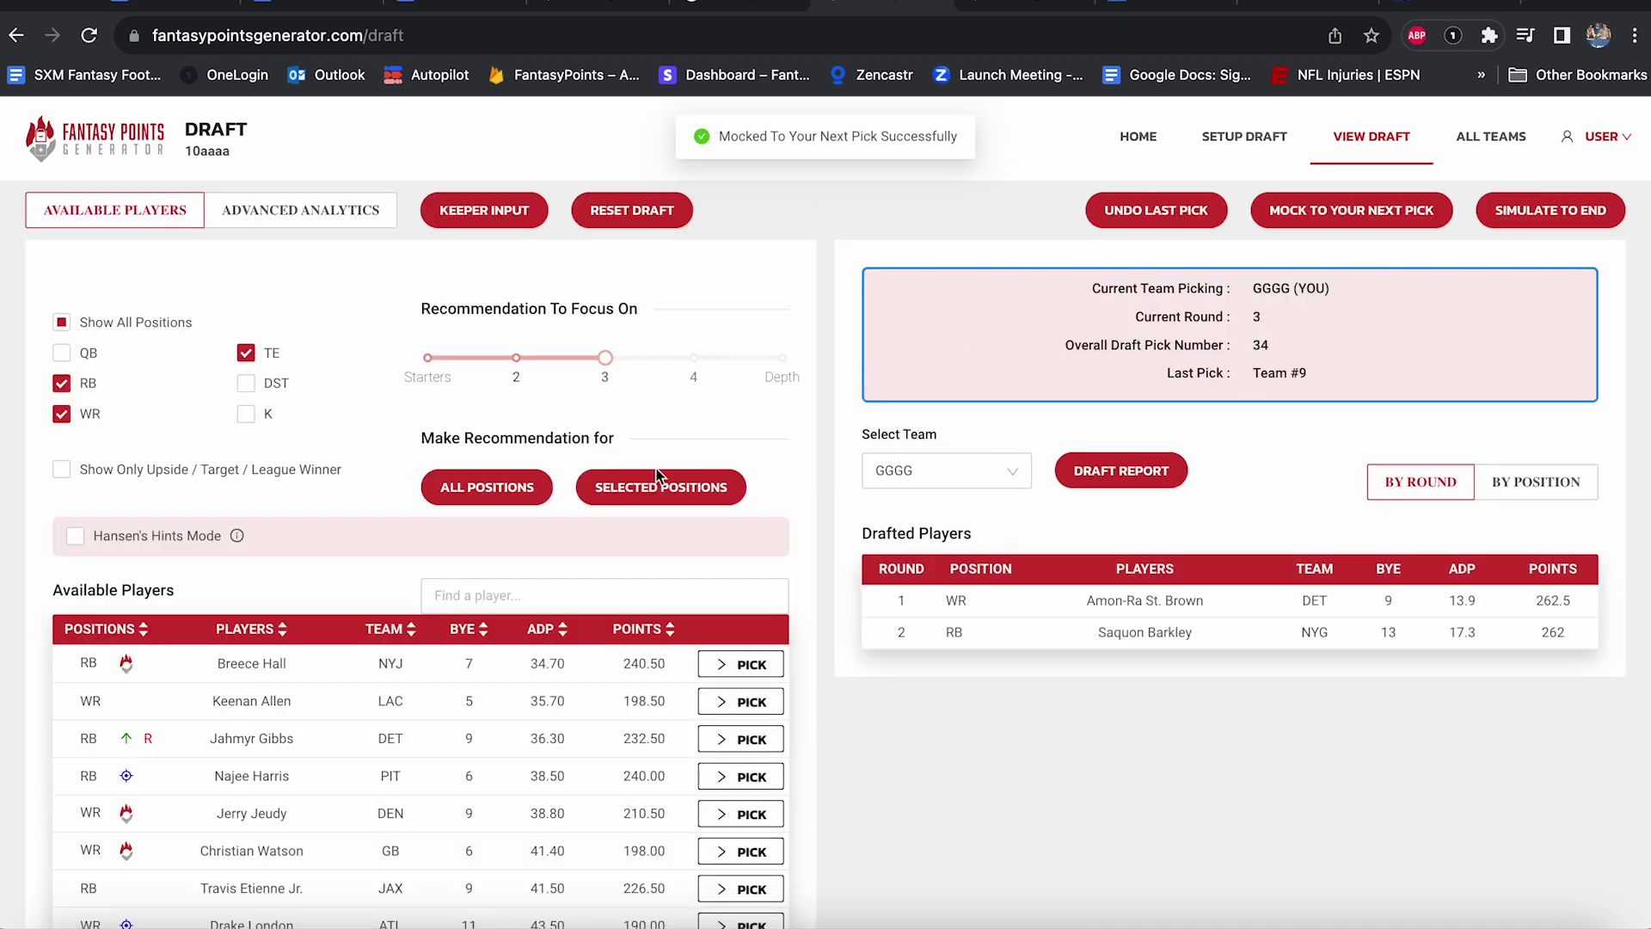
click(631, 495)
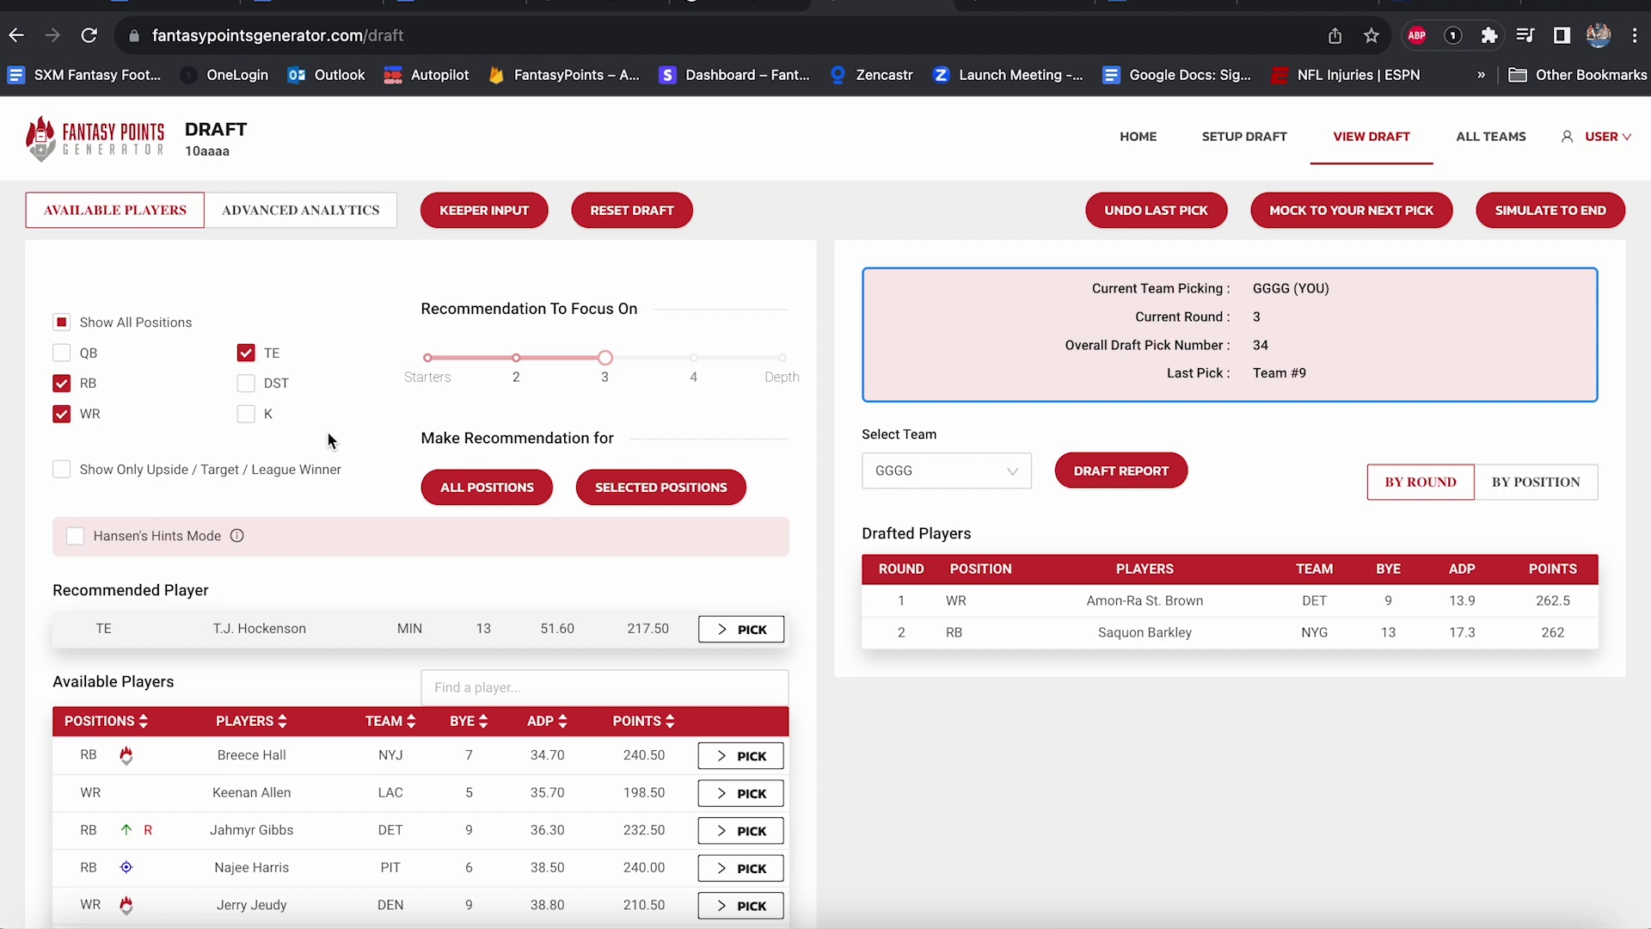
click(61, 353)
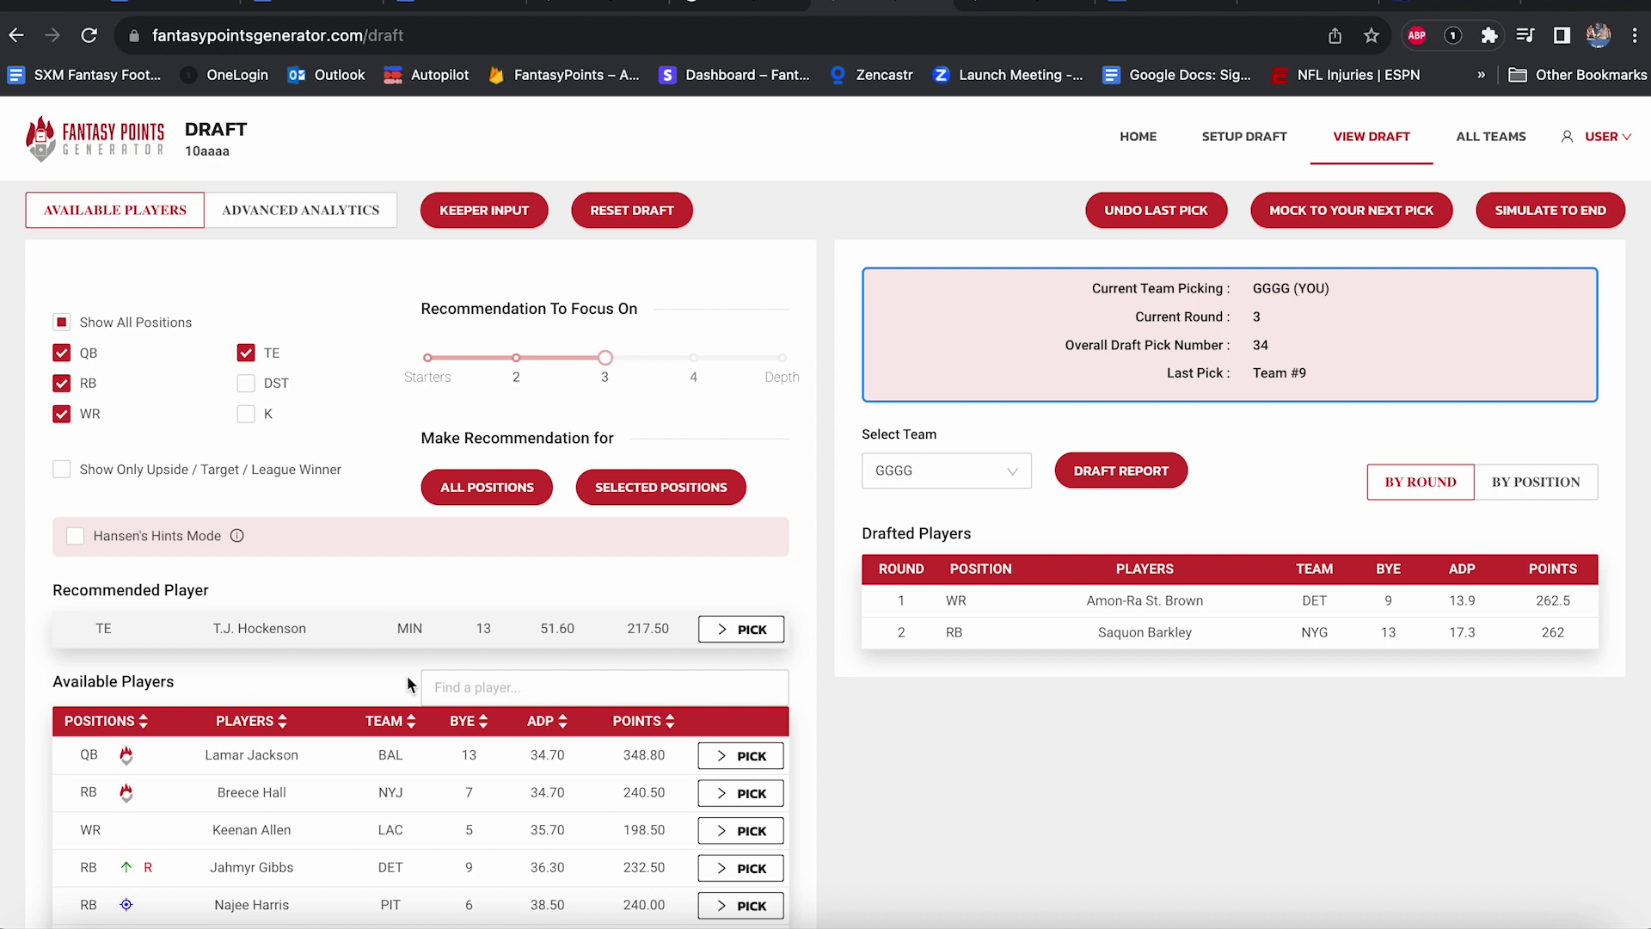
scroll(436, 611, down, 1)
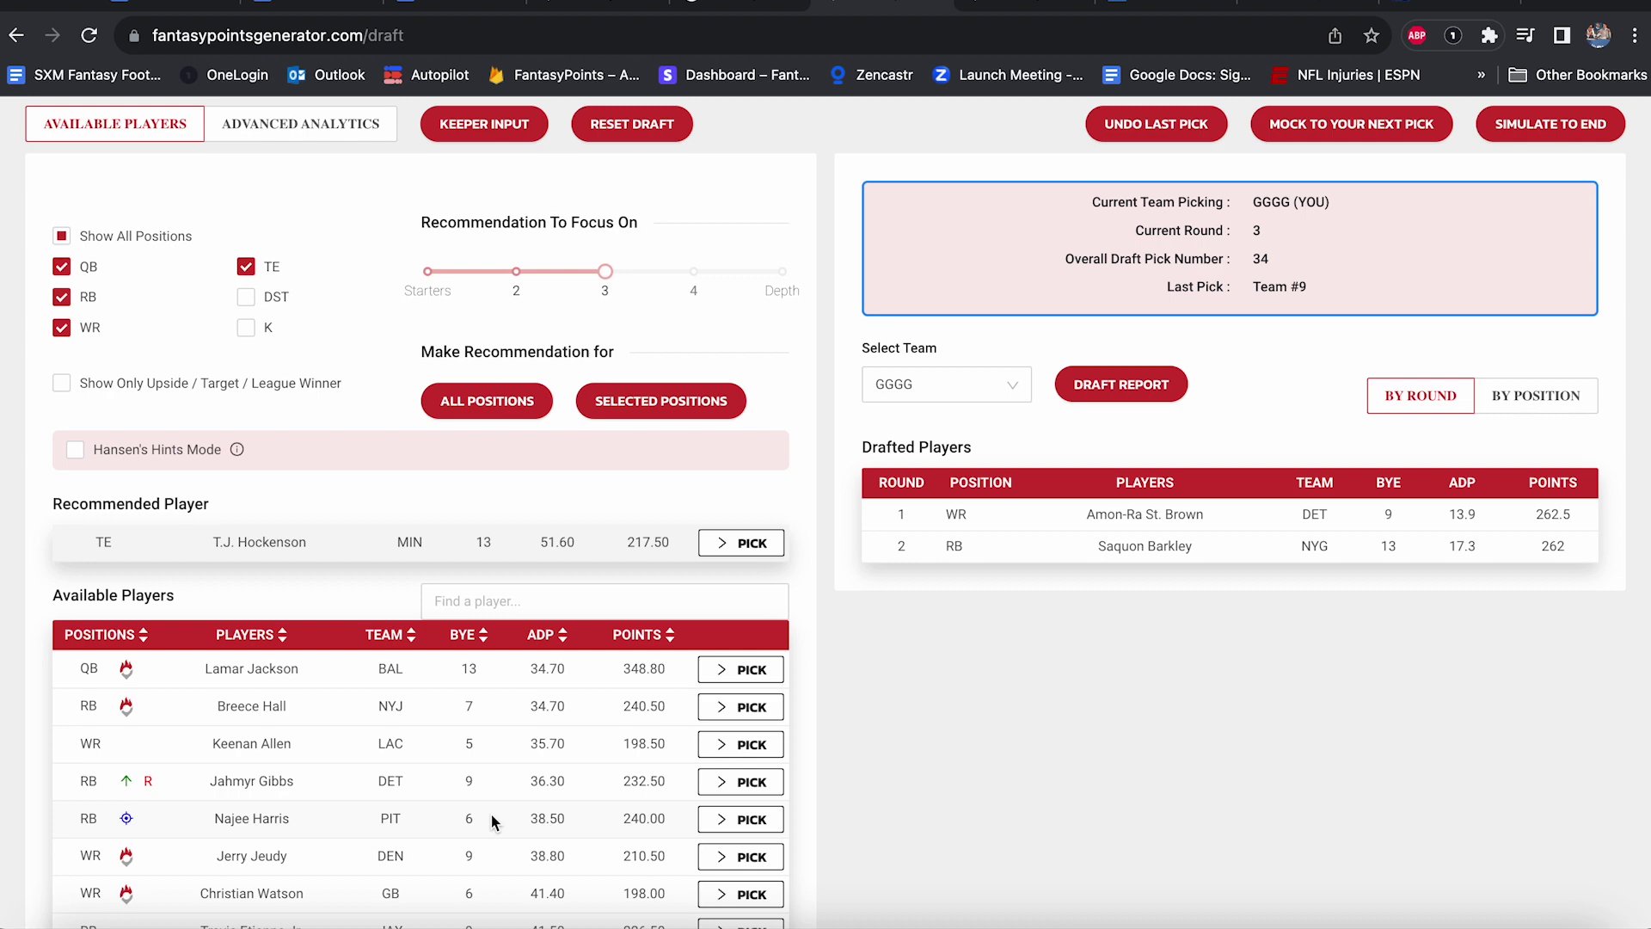
click(751, 707)
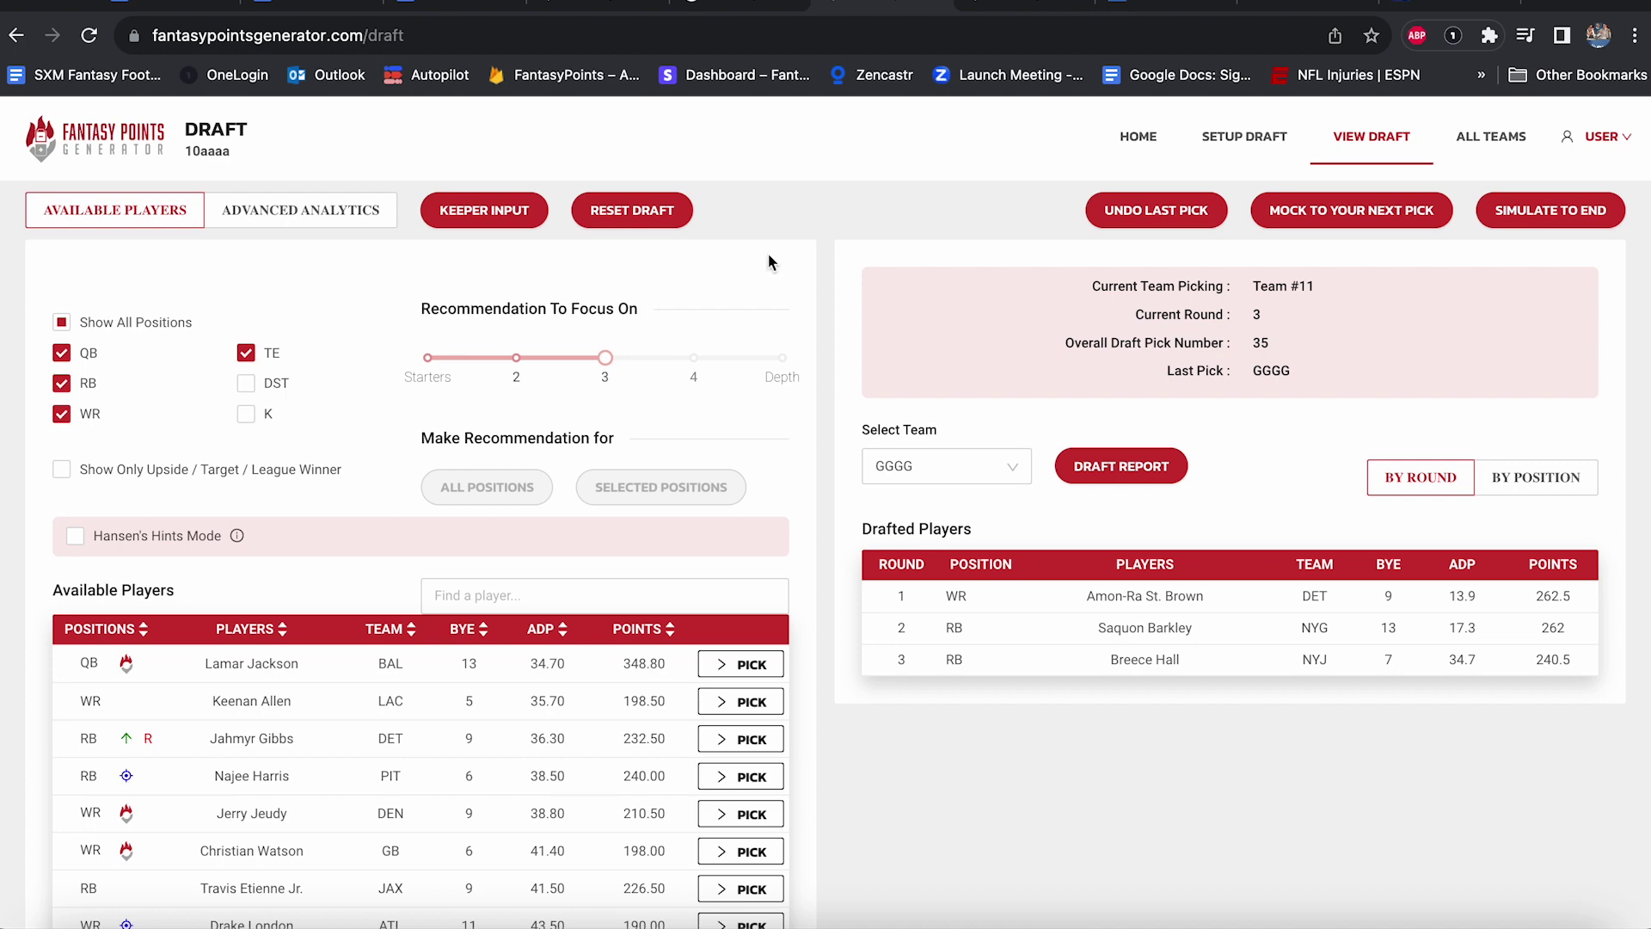
Simulate the other teams' picks up to your round 4 turn at overall pick 39.
click(1350, 215)
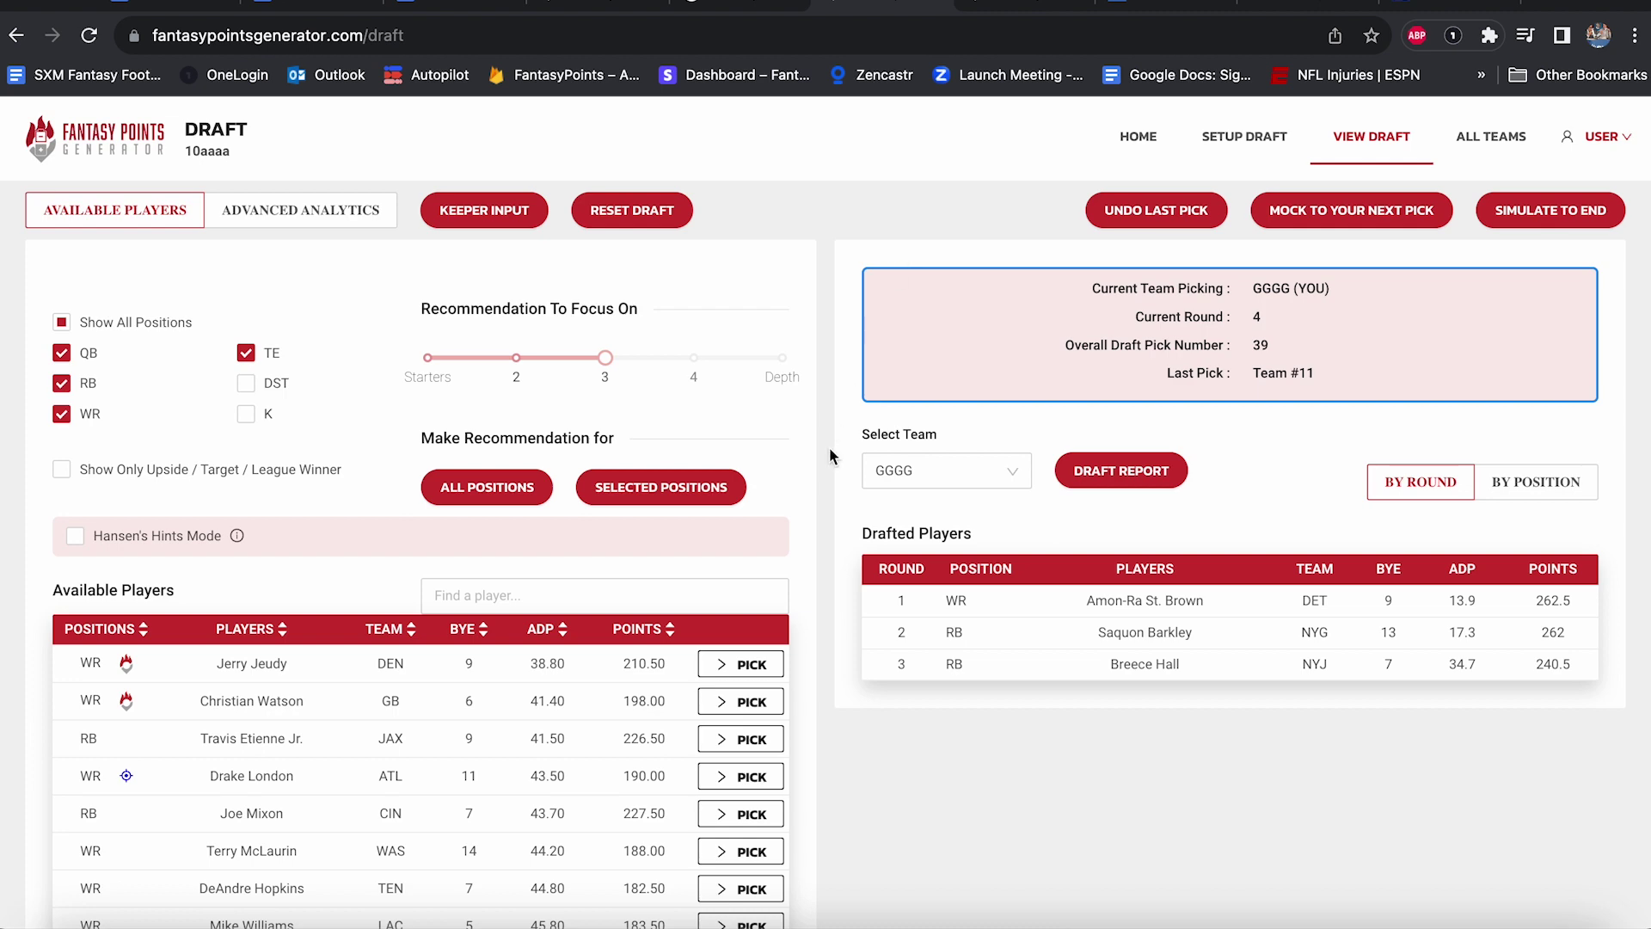
click(182, 7)
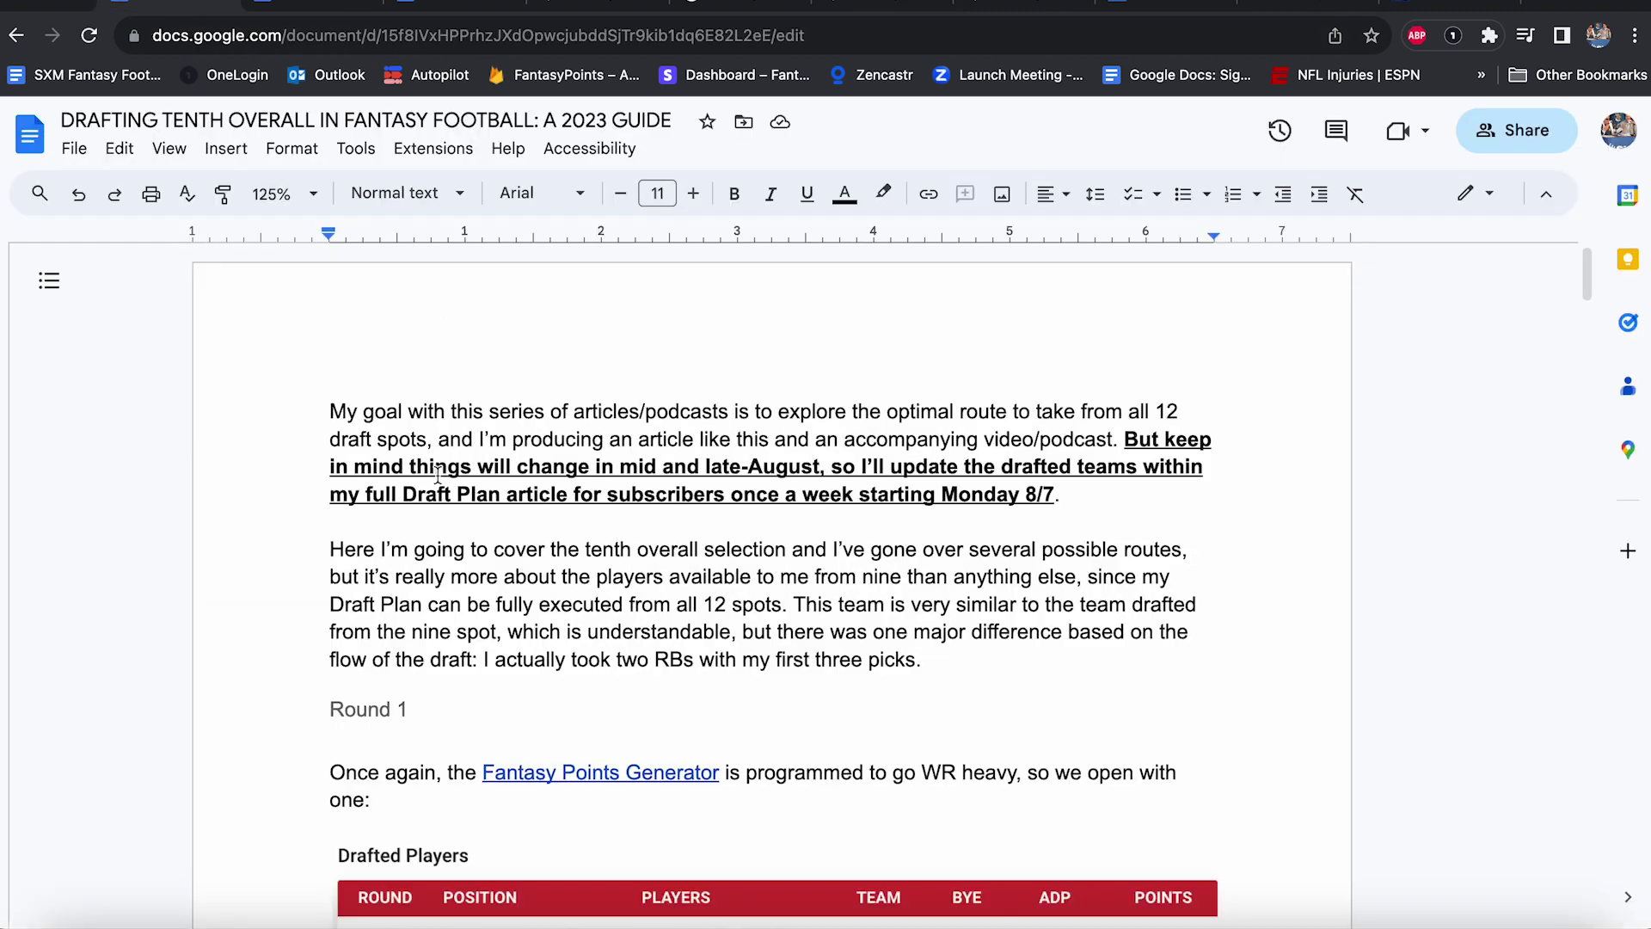
scroll(438, 475, down, 20)
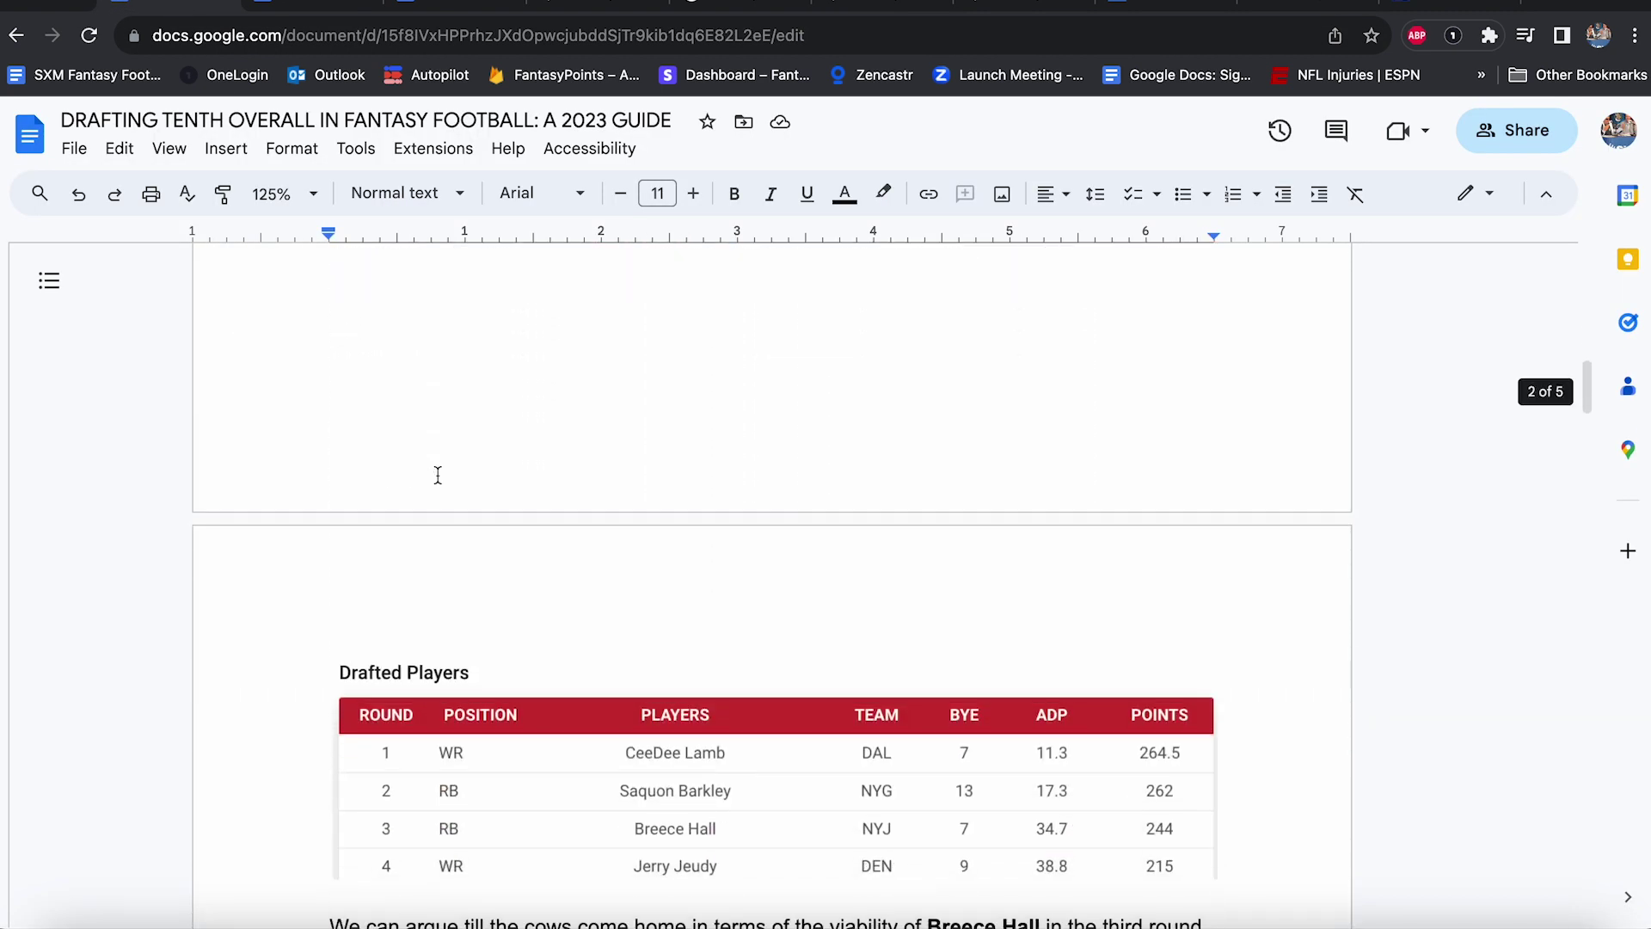
scroll(438, 475, up, 3)
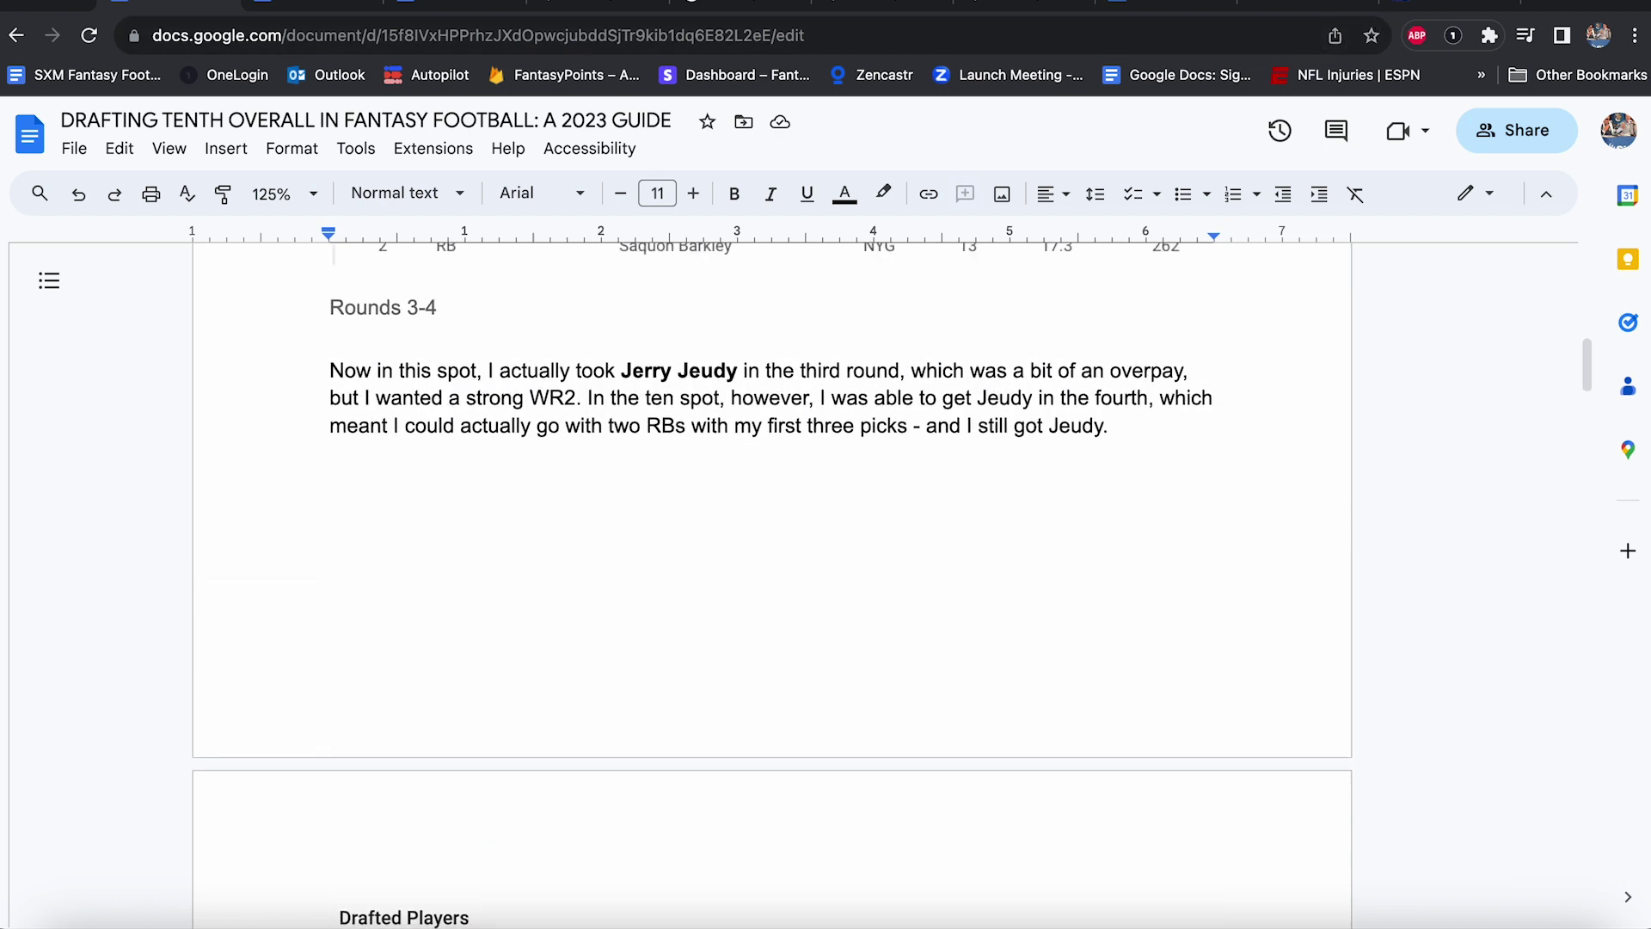
click(981, 7)
click(895, 6)
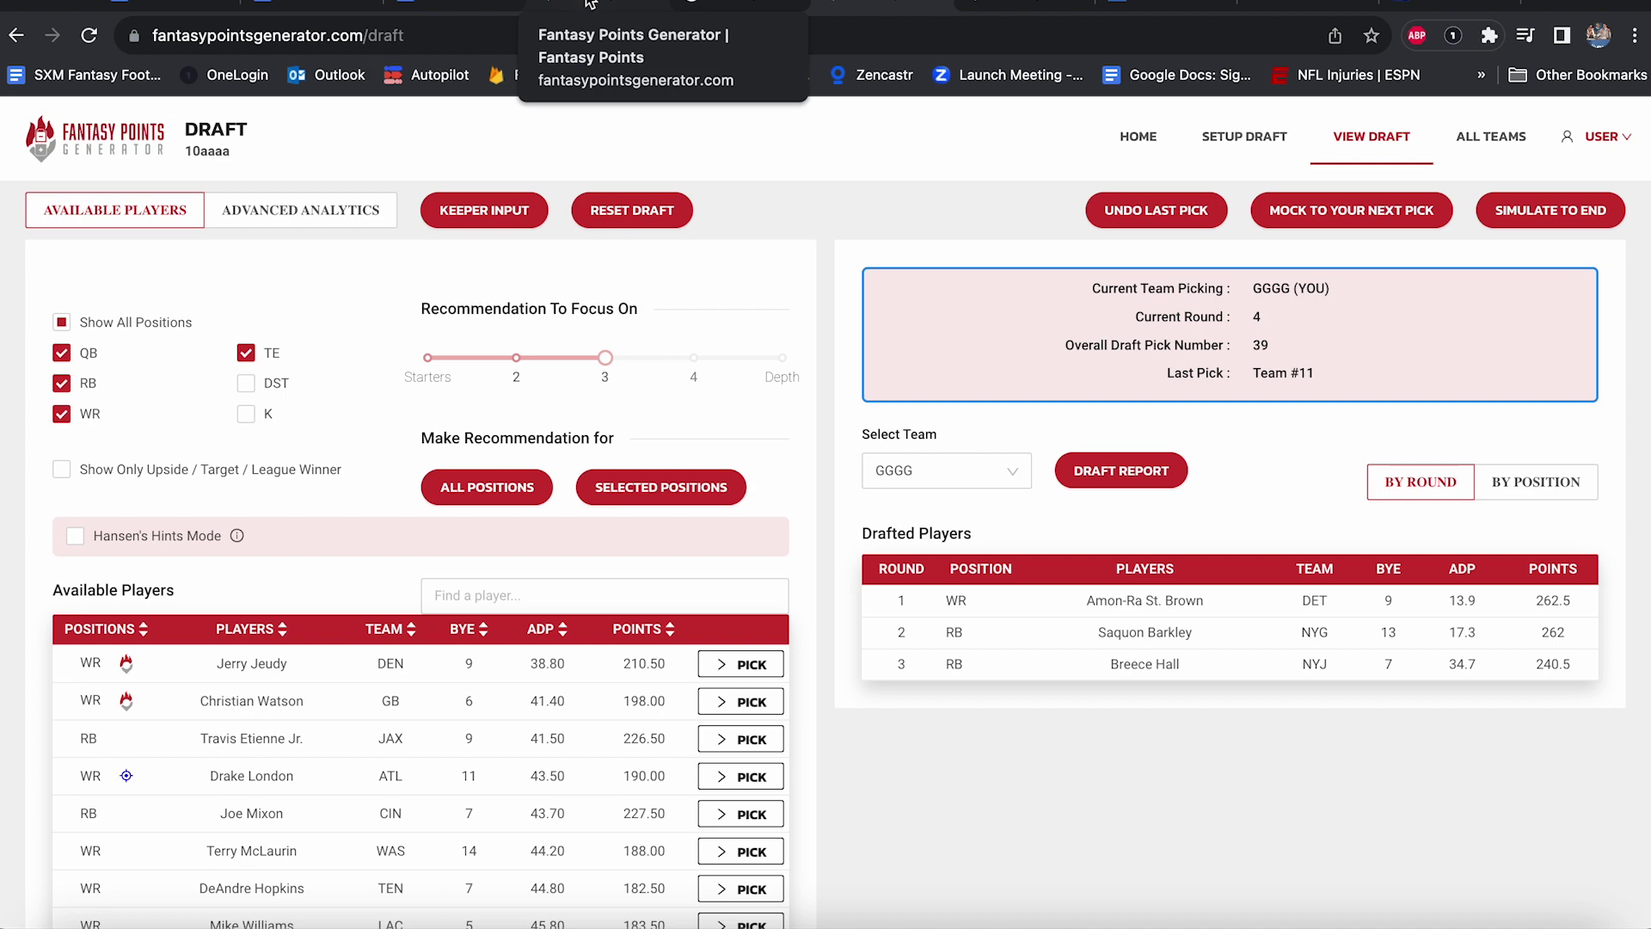
Draft Jerry Jeudy in round 4, mock ahead to pick 58, and bring up the draft guide.
click(754, 665)
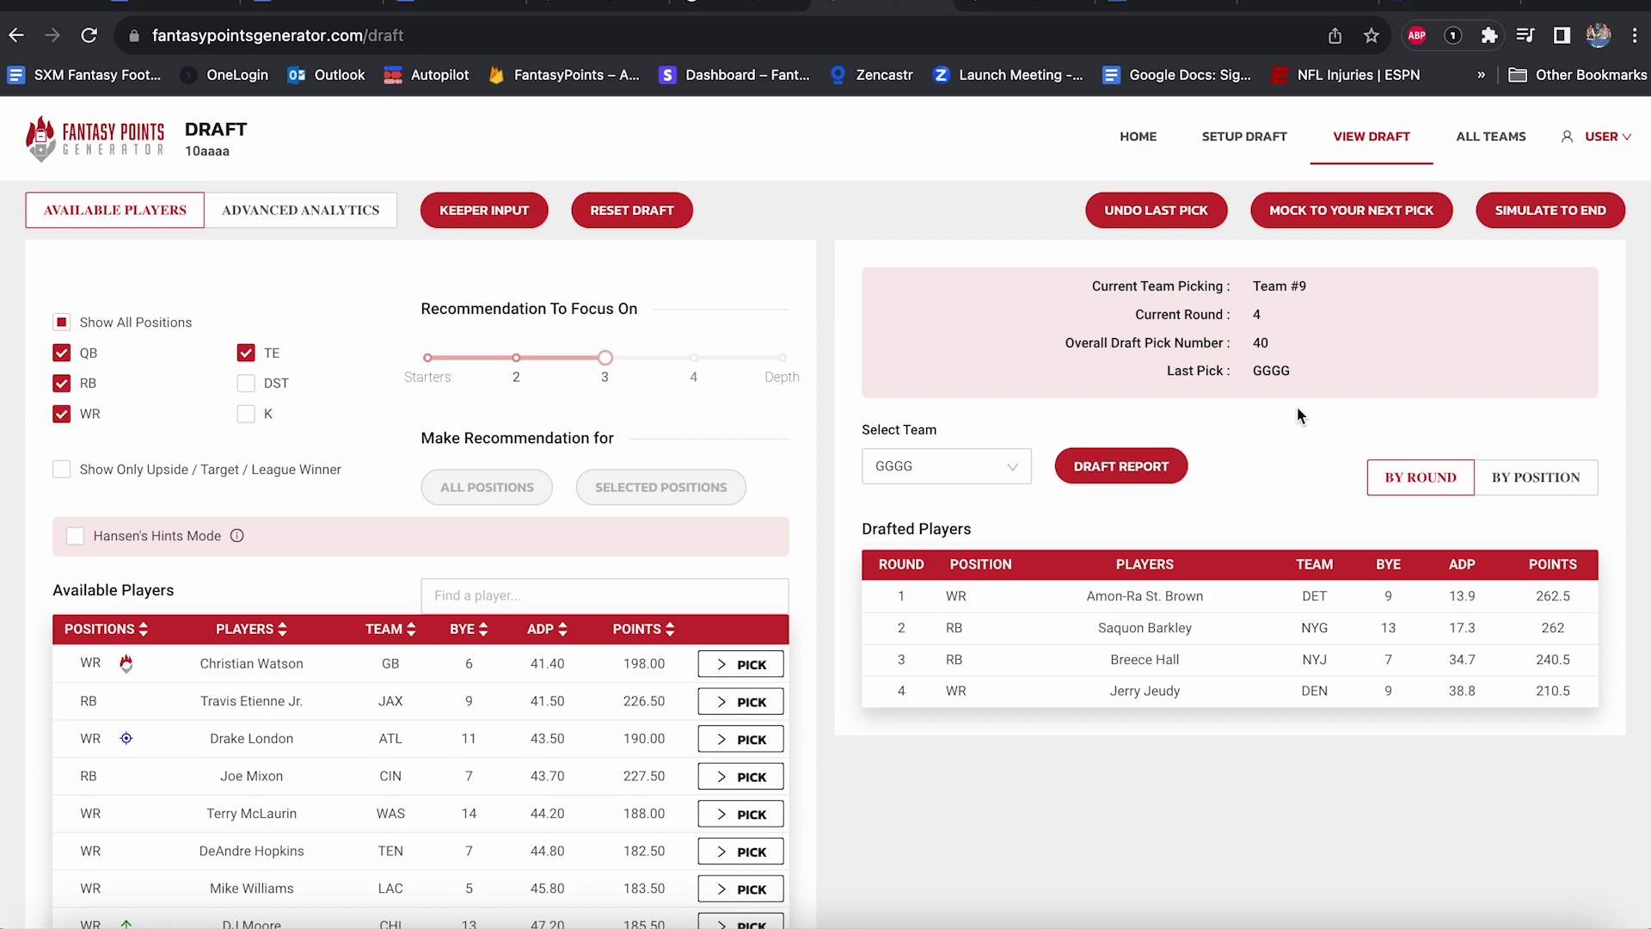
click(1375, 213)
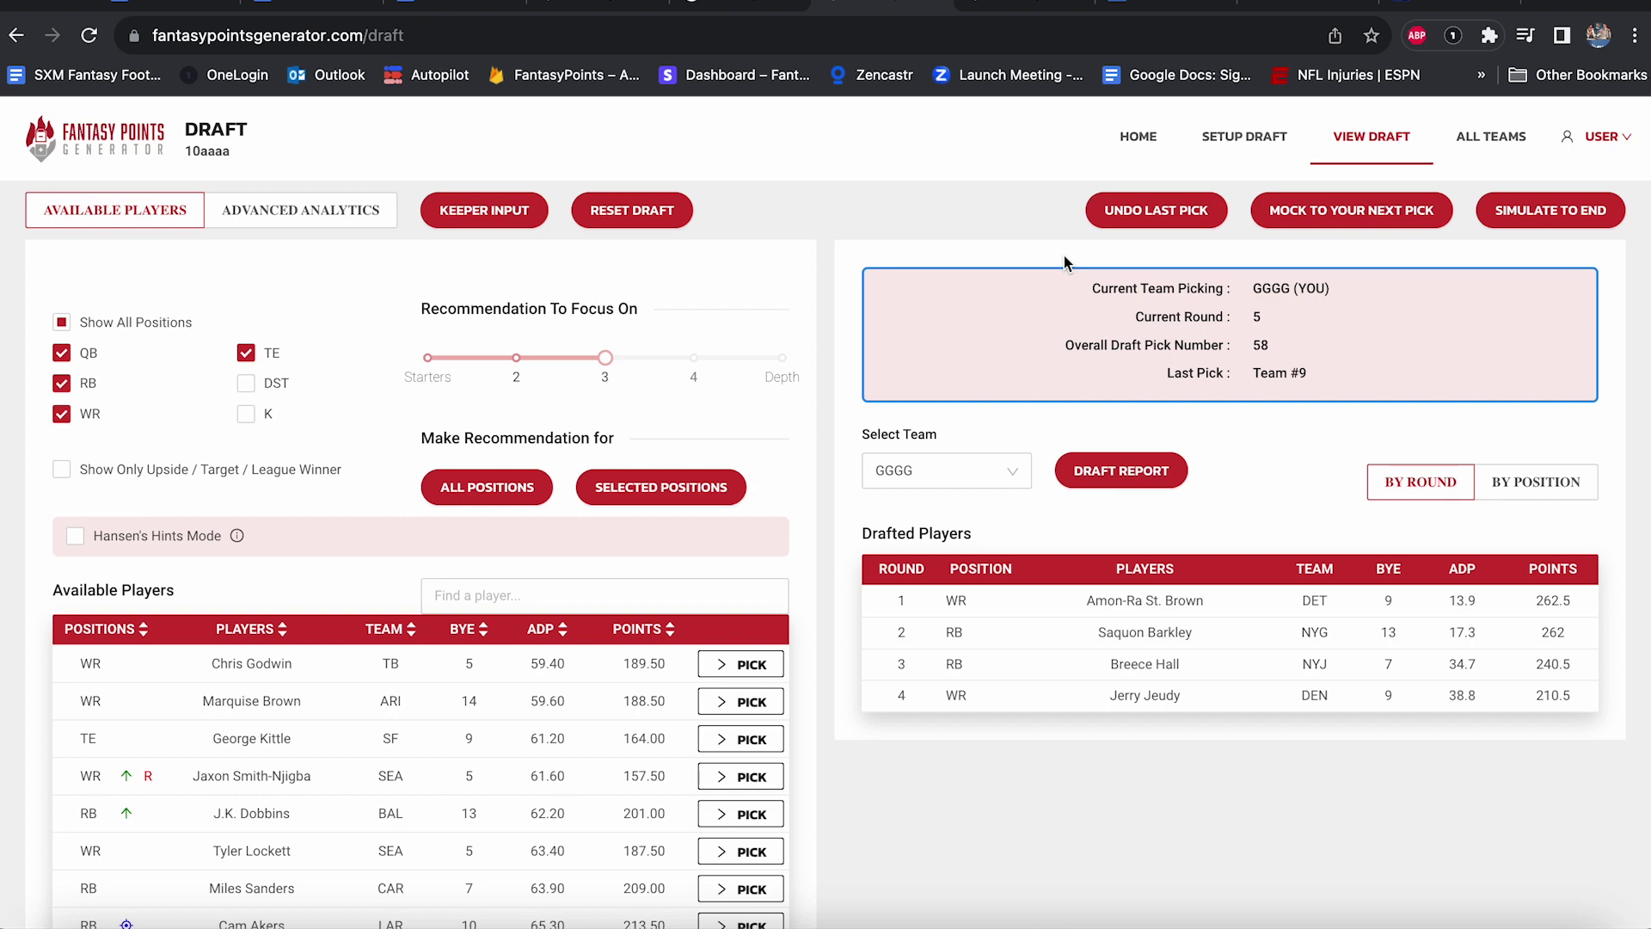
click(151, 8)
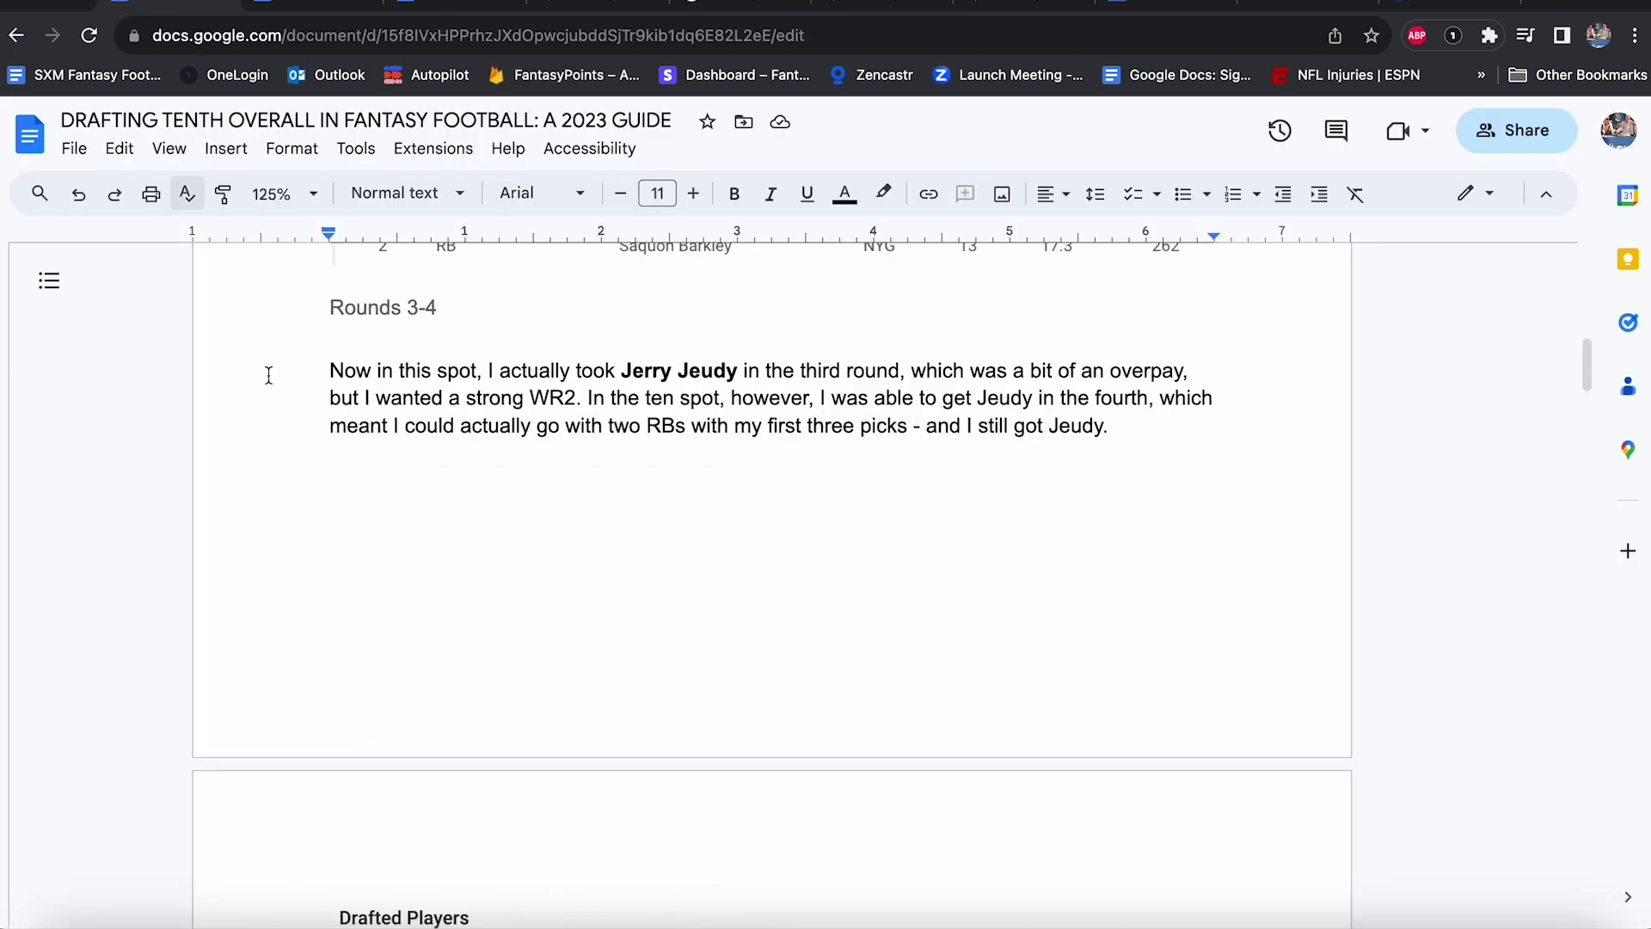
scroll(269, 375, down, 10)
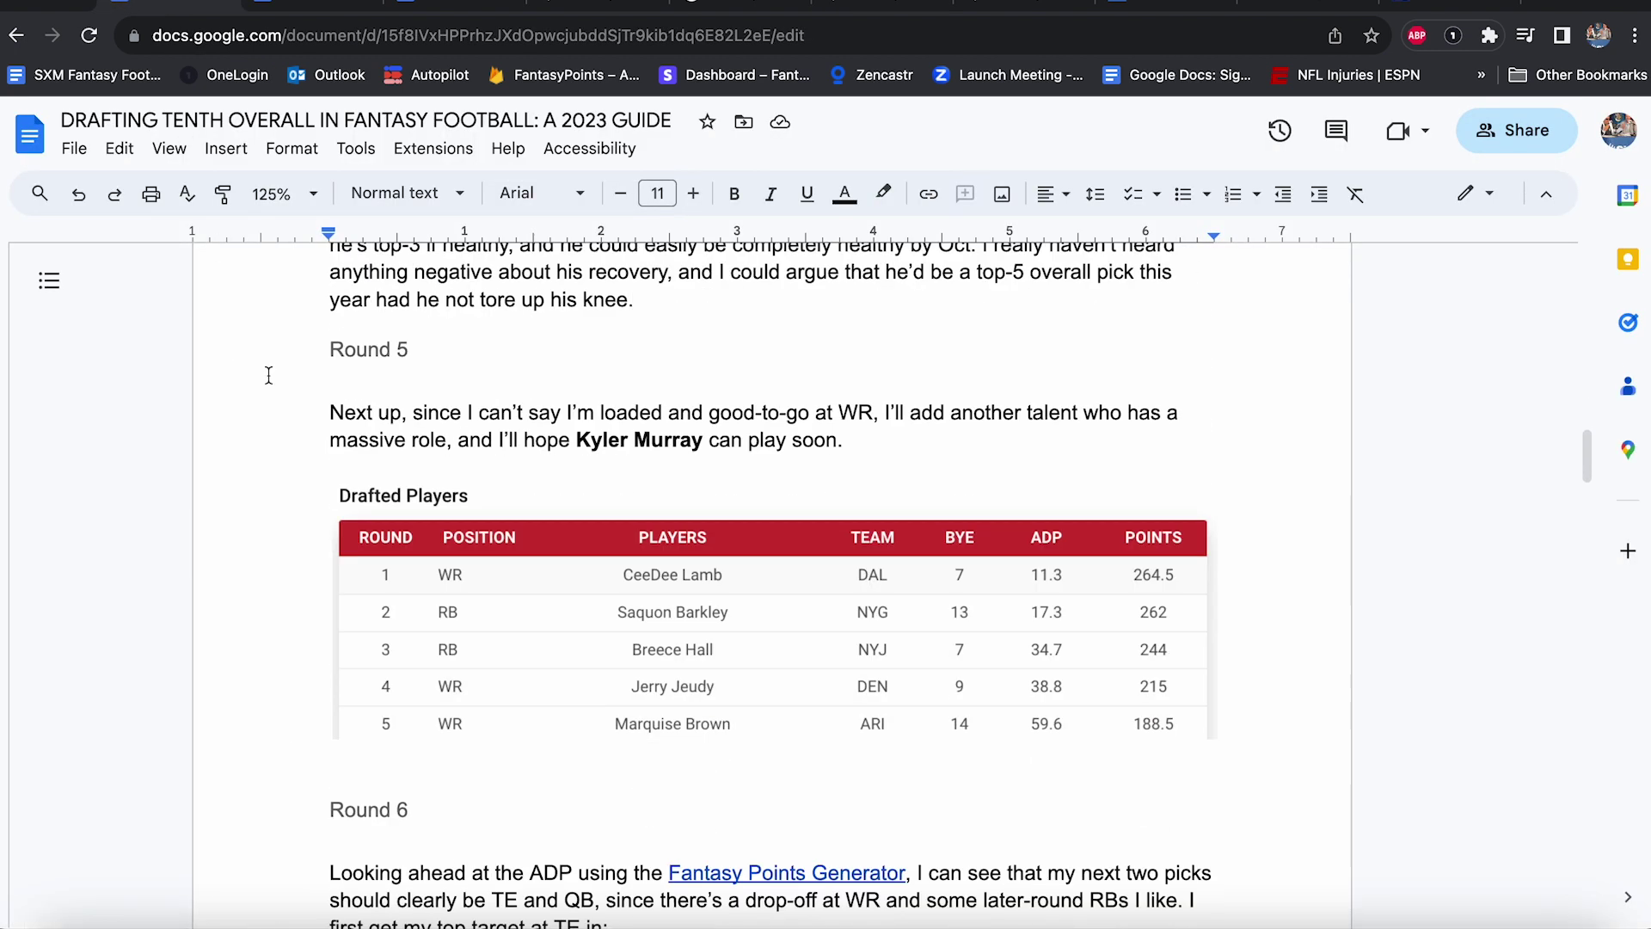
scroll(269, 375, down, 10)
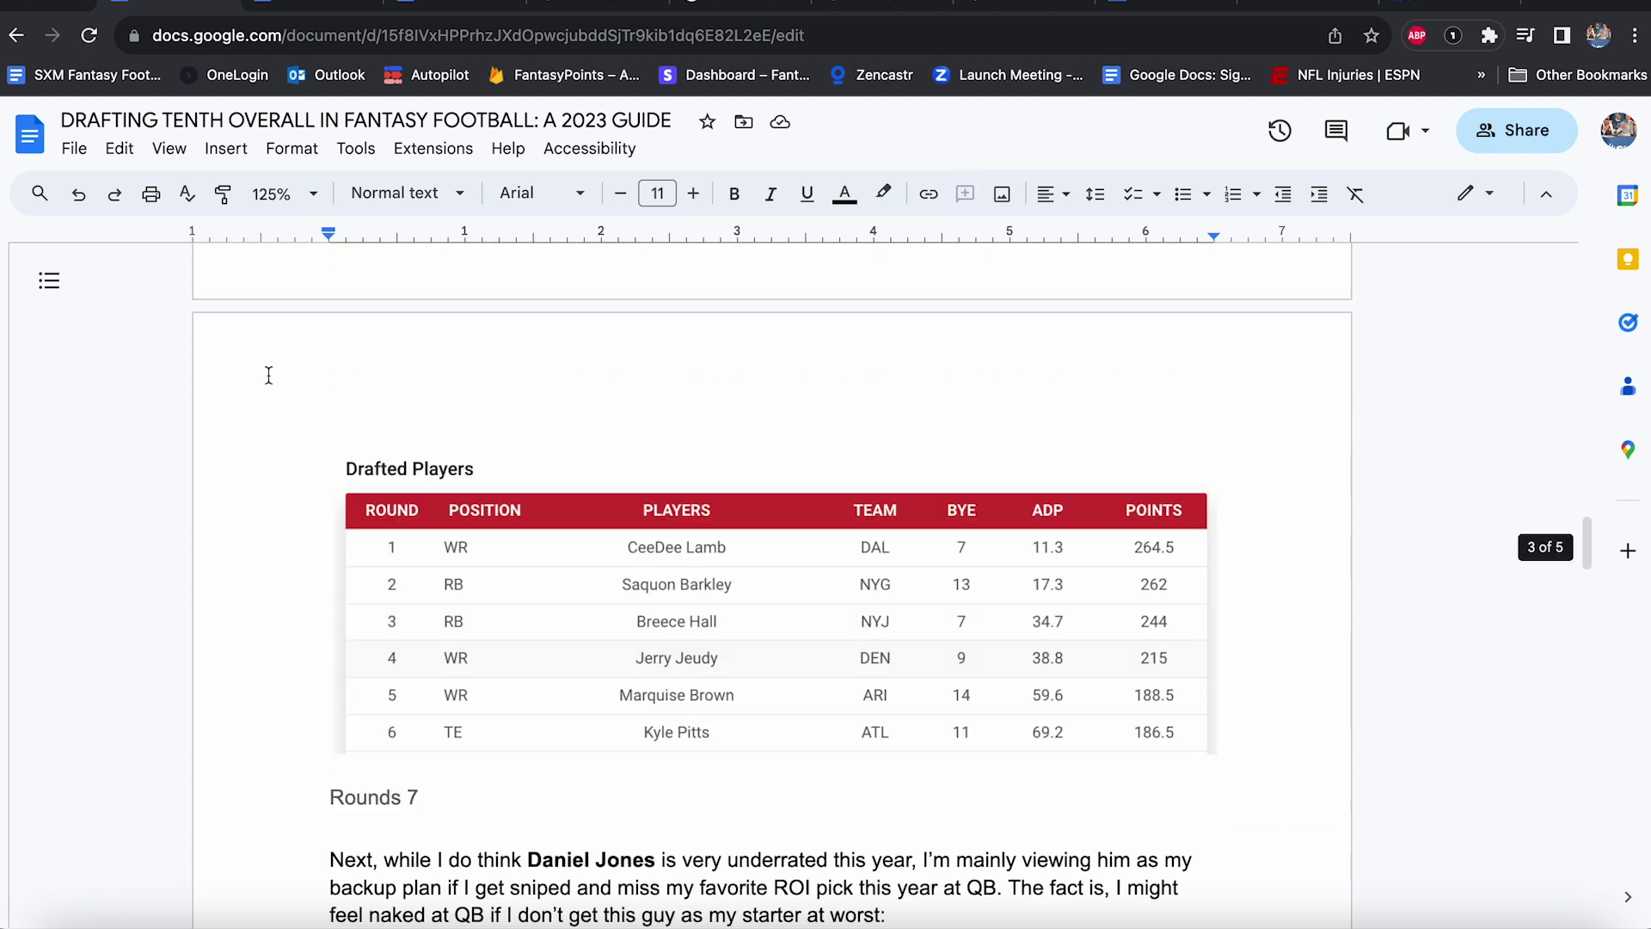
click(1006, 4)
click(889, 3)
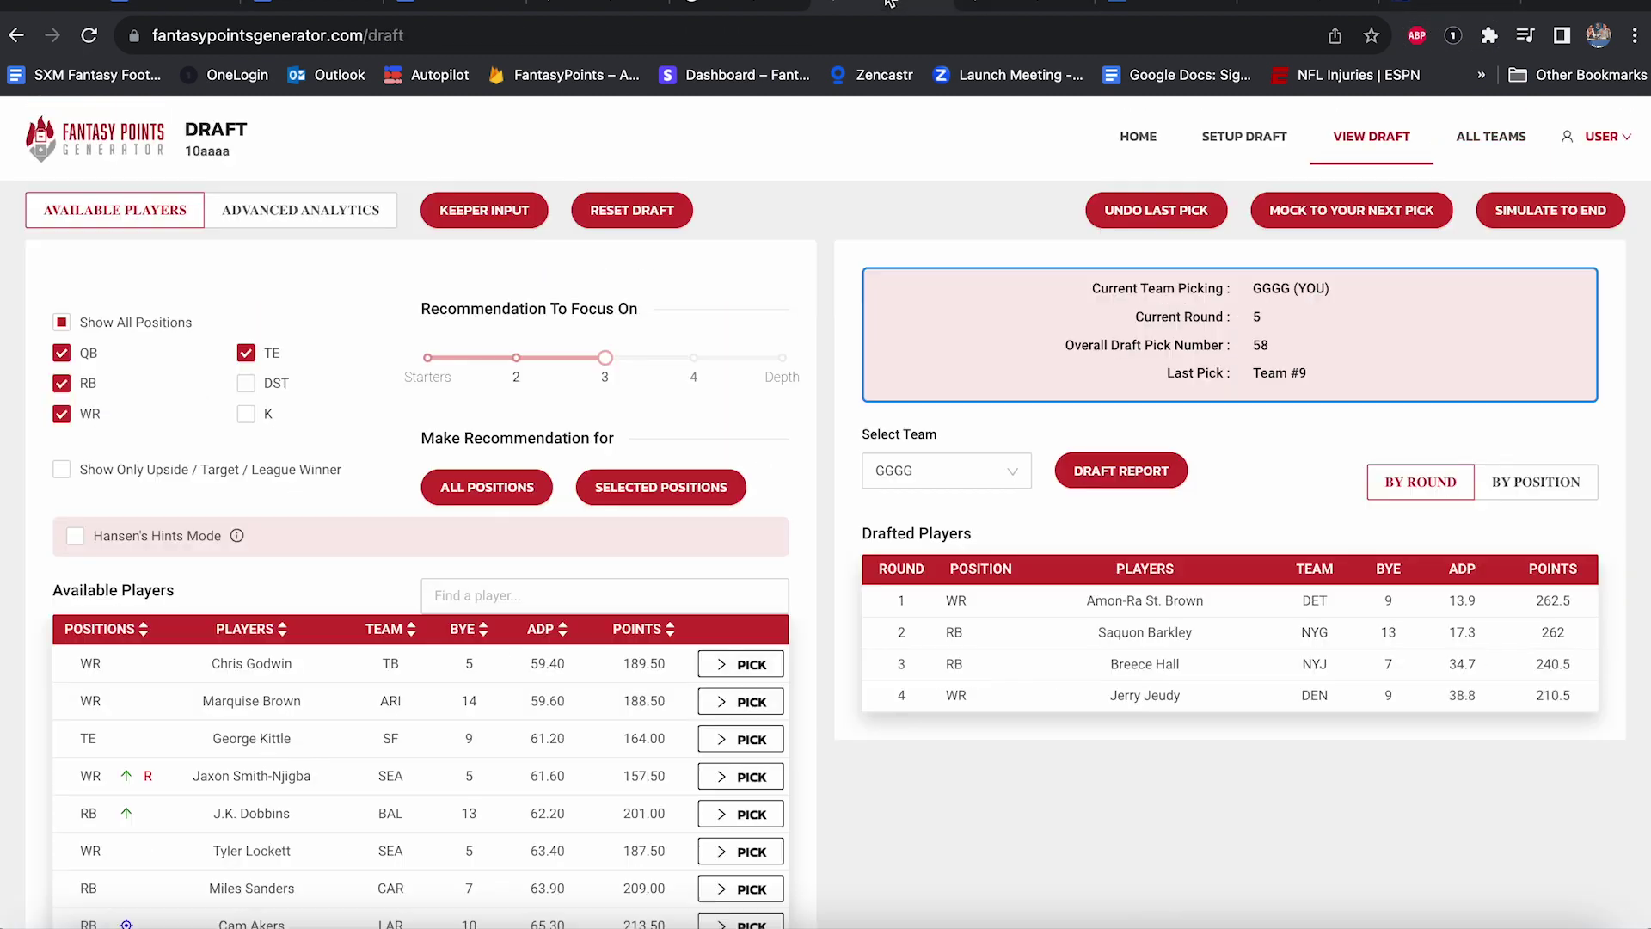
Draft WR Marquise Brown in round 5 and mock ahead to round 6, pick 63.
click(737, 705)
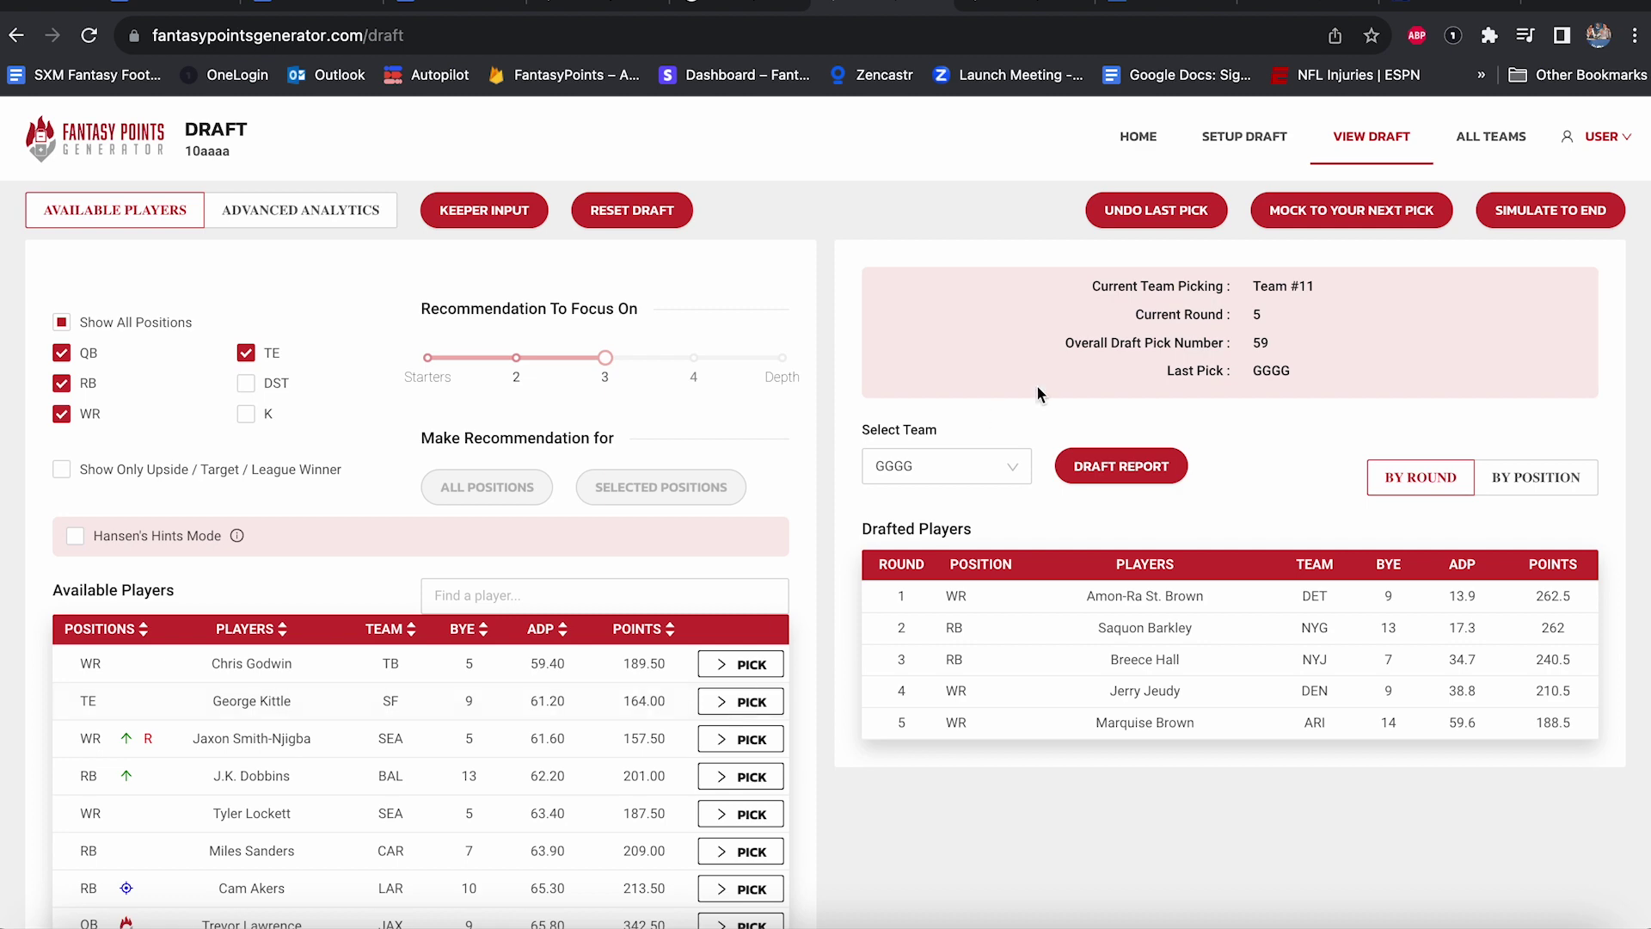
click(1351, 212)
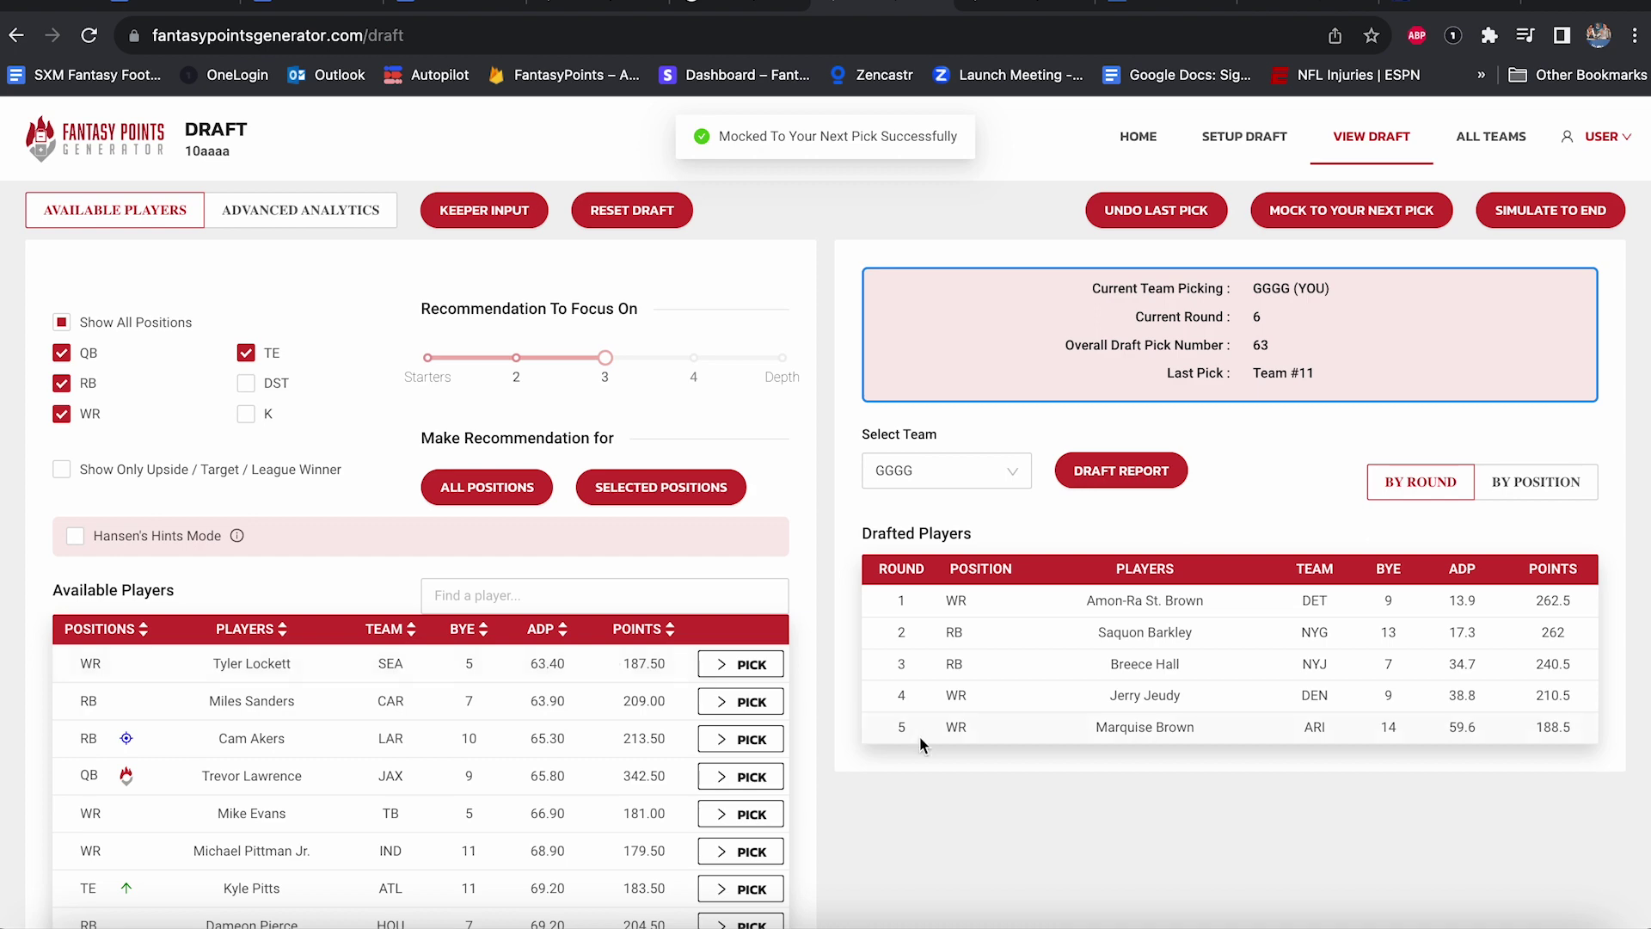
Draft TE Kyle Pitts in round 6 and mock ahead to round 7, pick 82.
scroll(921, 736, down, 2)
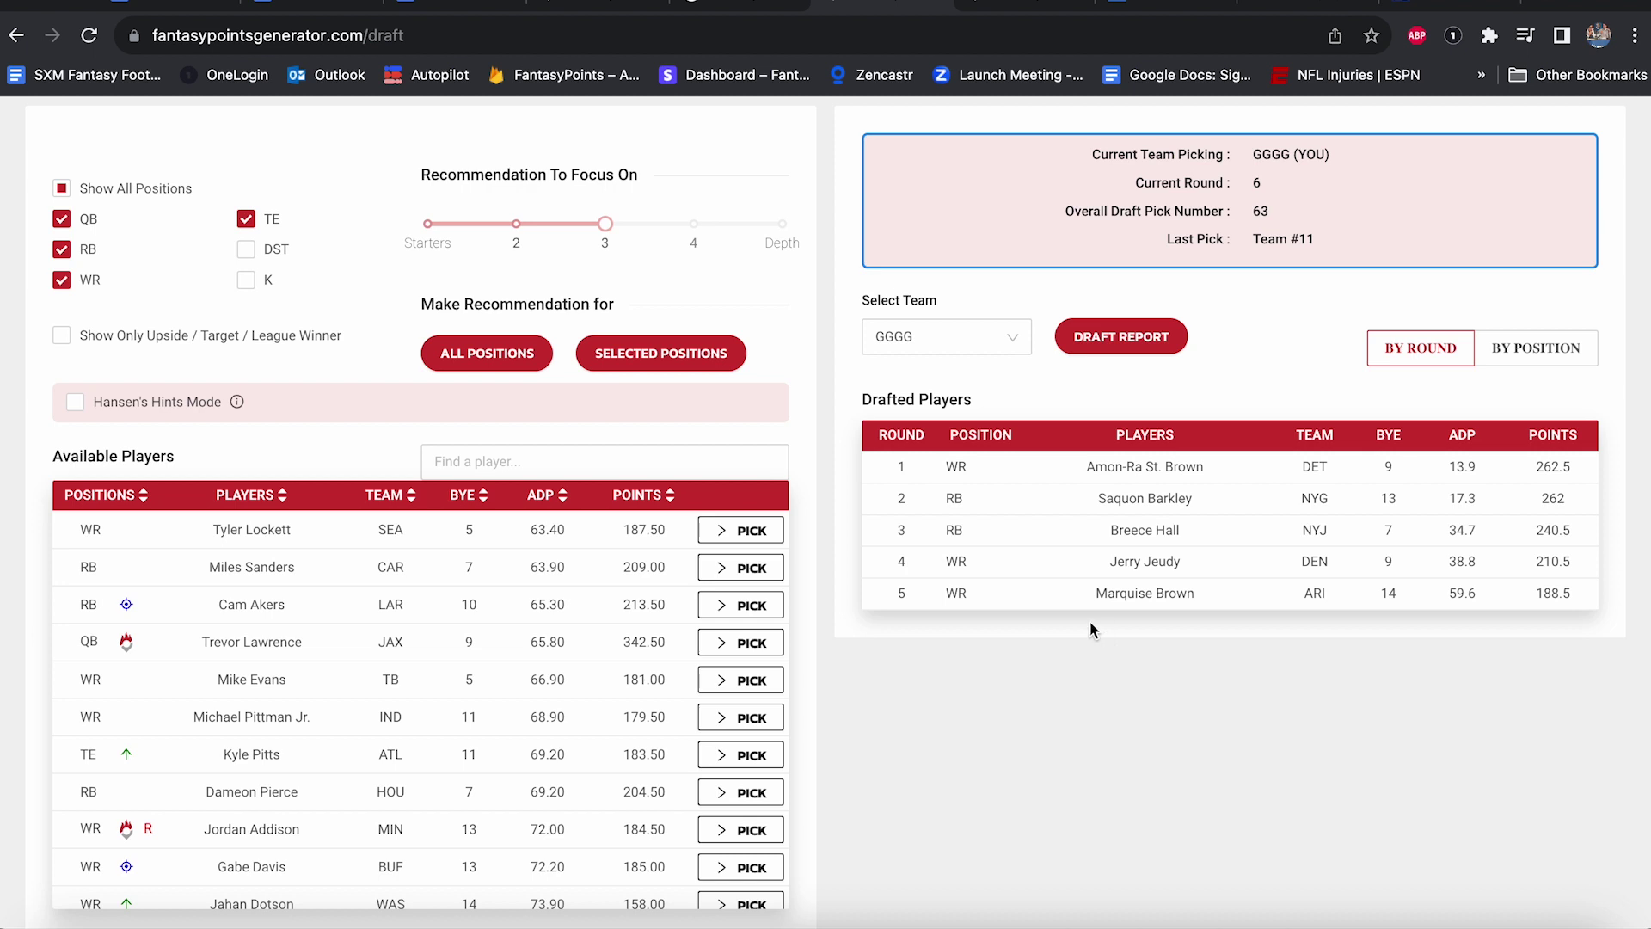
click(752, 754)
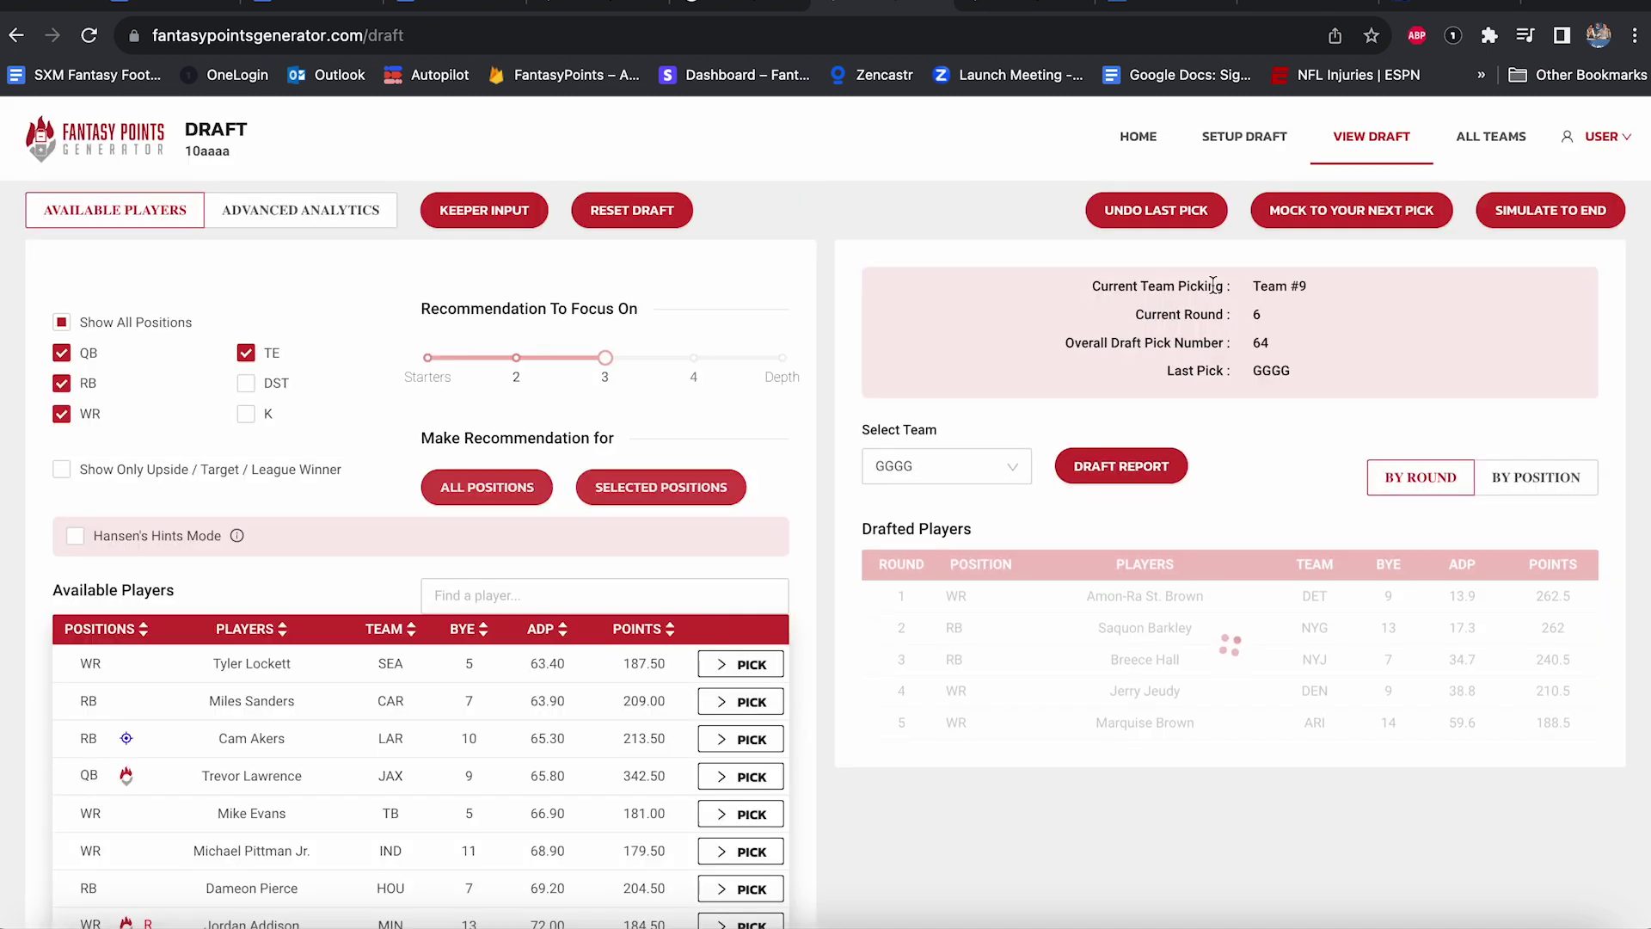
click(1345, 212)
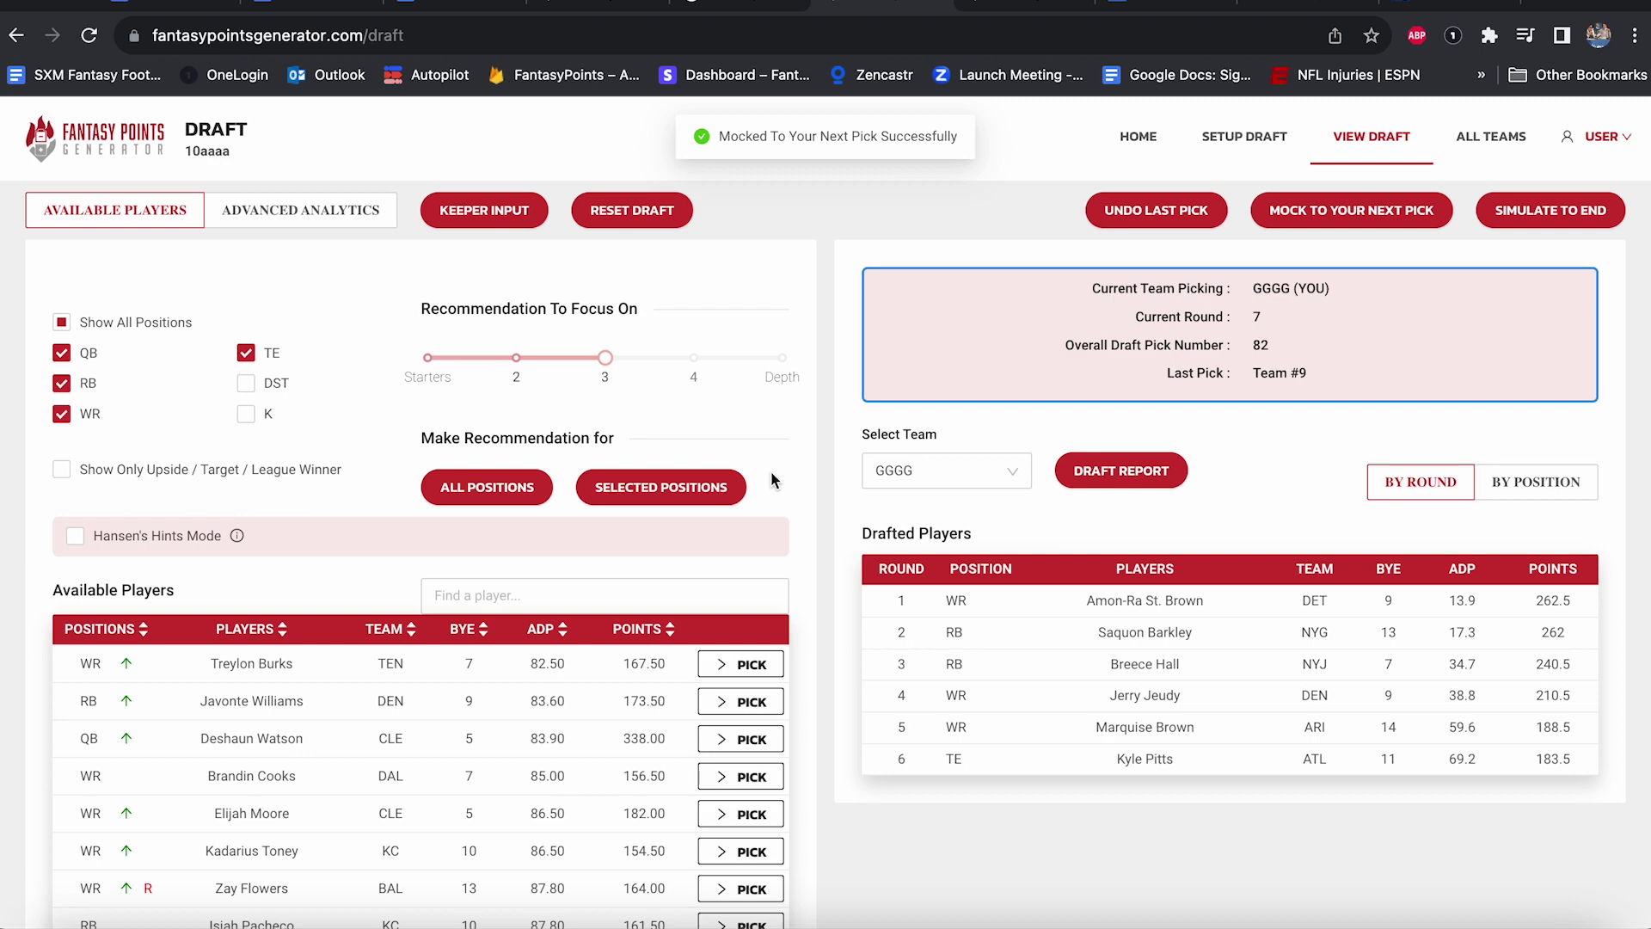
Take the recommended QB Deshaun Watson in round 7 and mock ahead to round 8, pick 87.
click(706, 486)
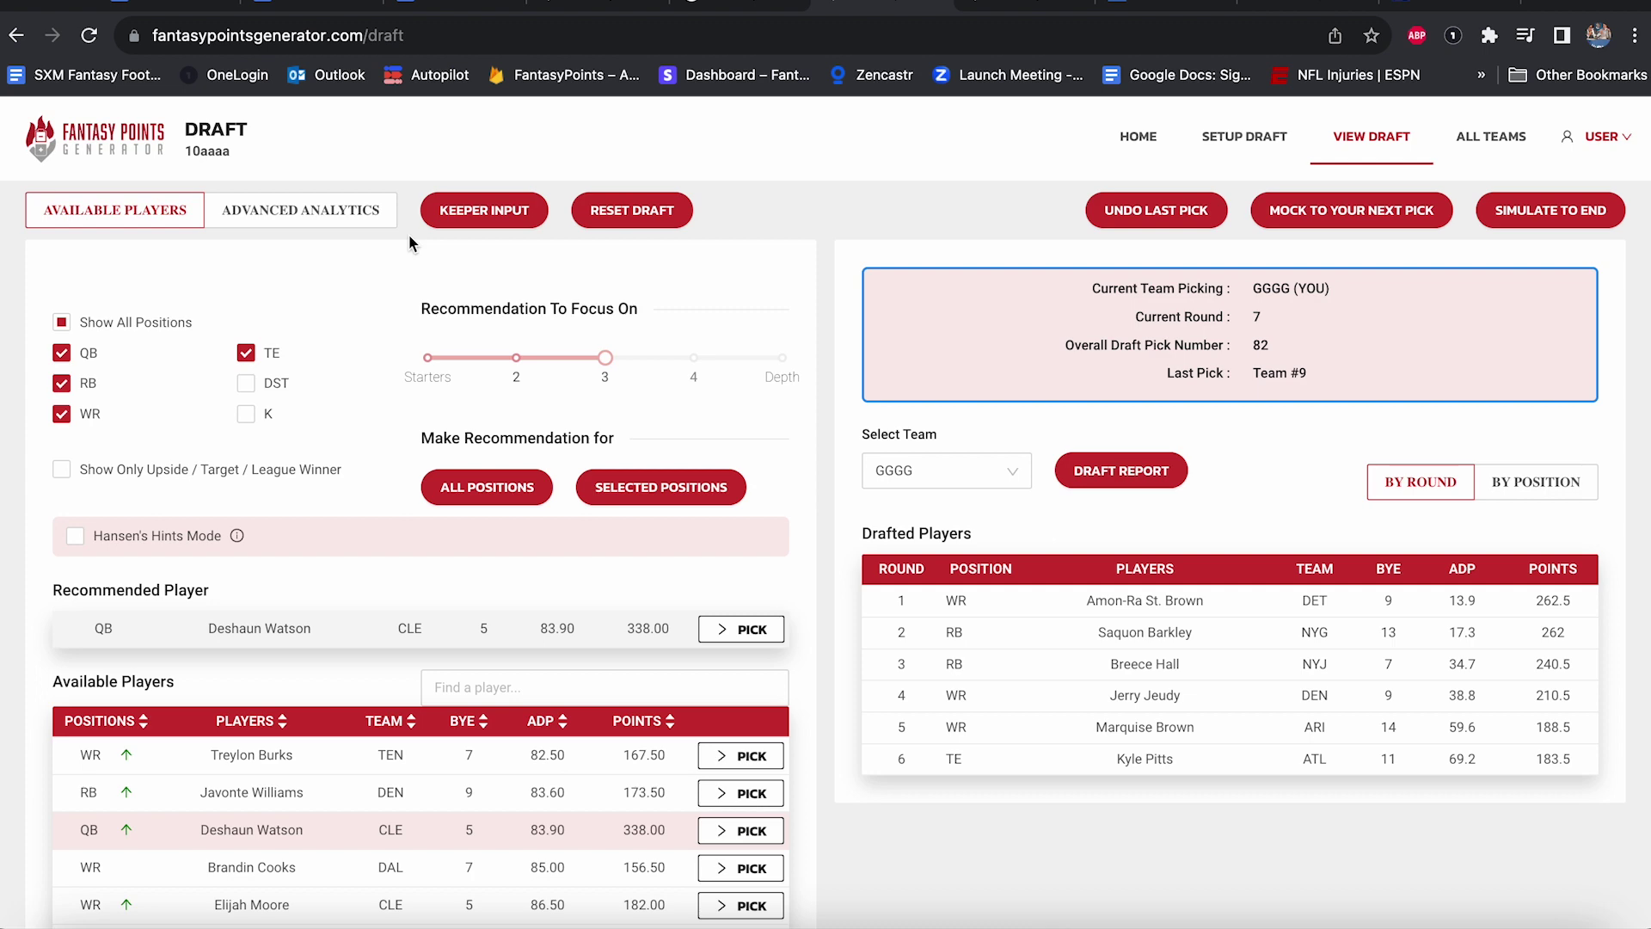
click(750, 632)
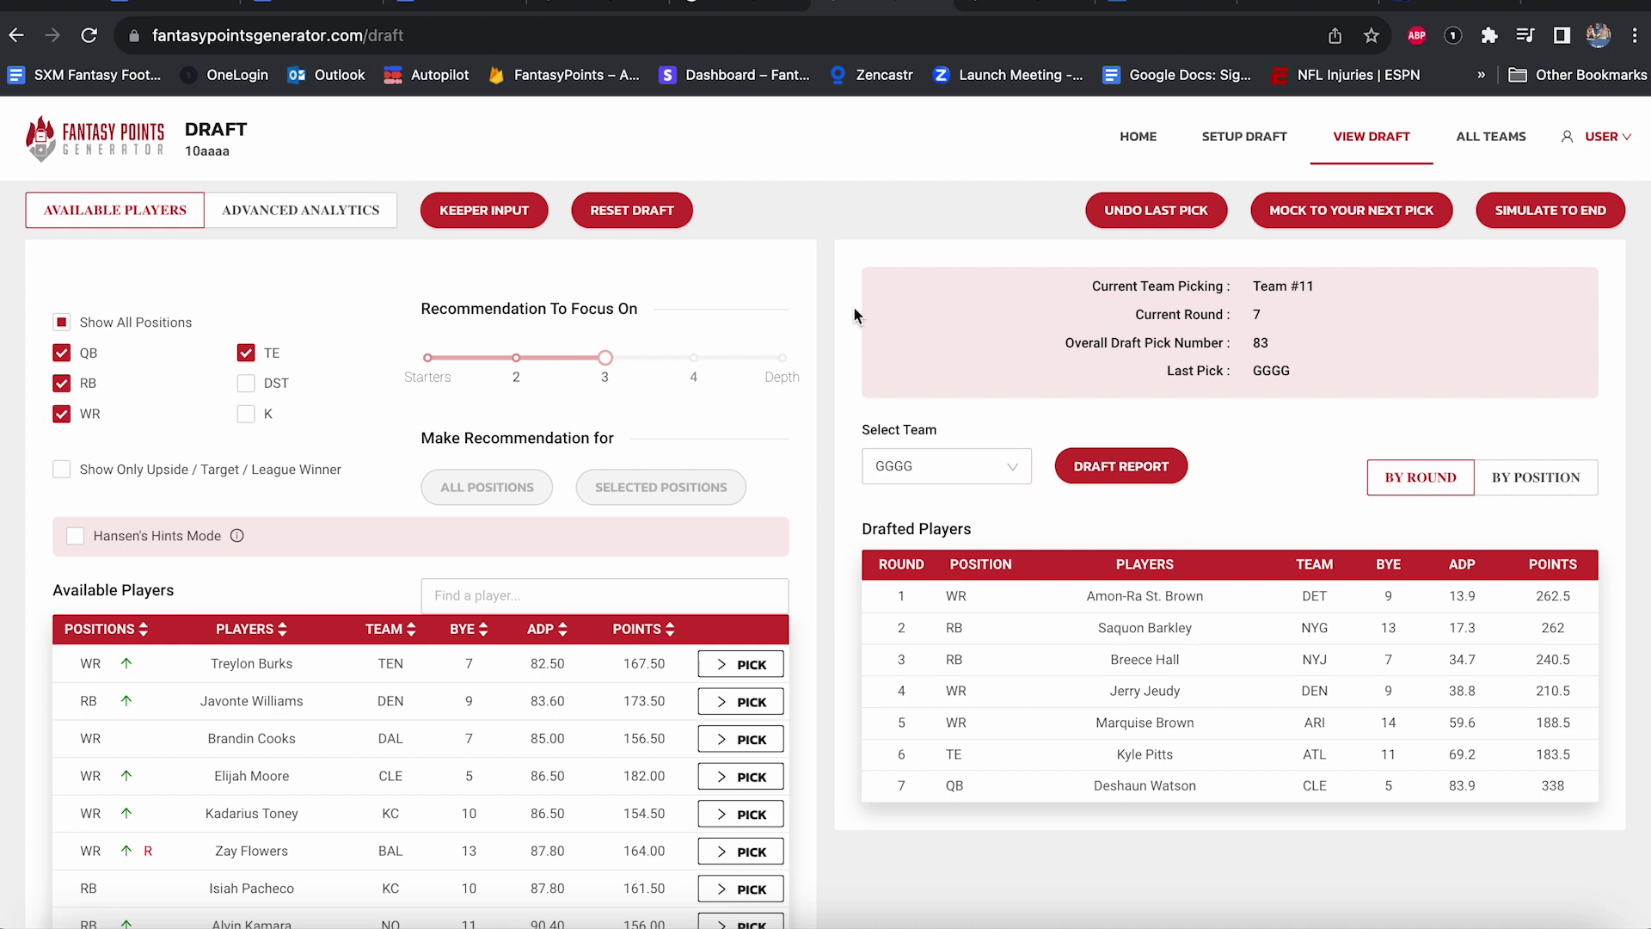
click(1347, 214)
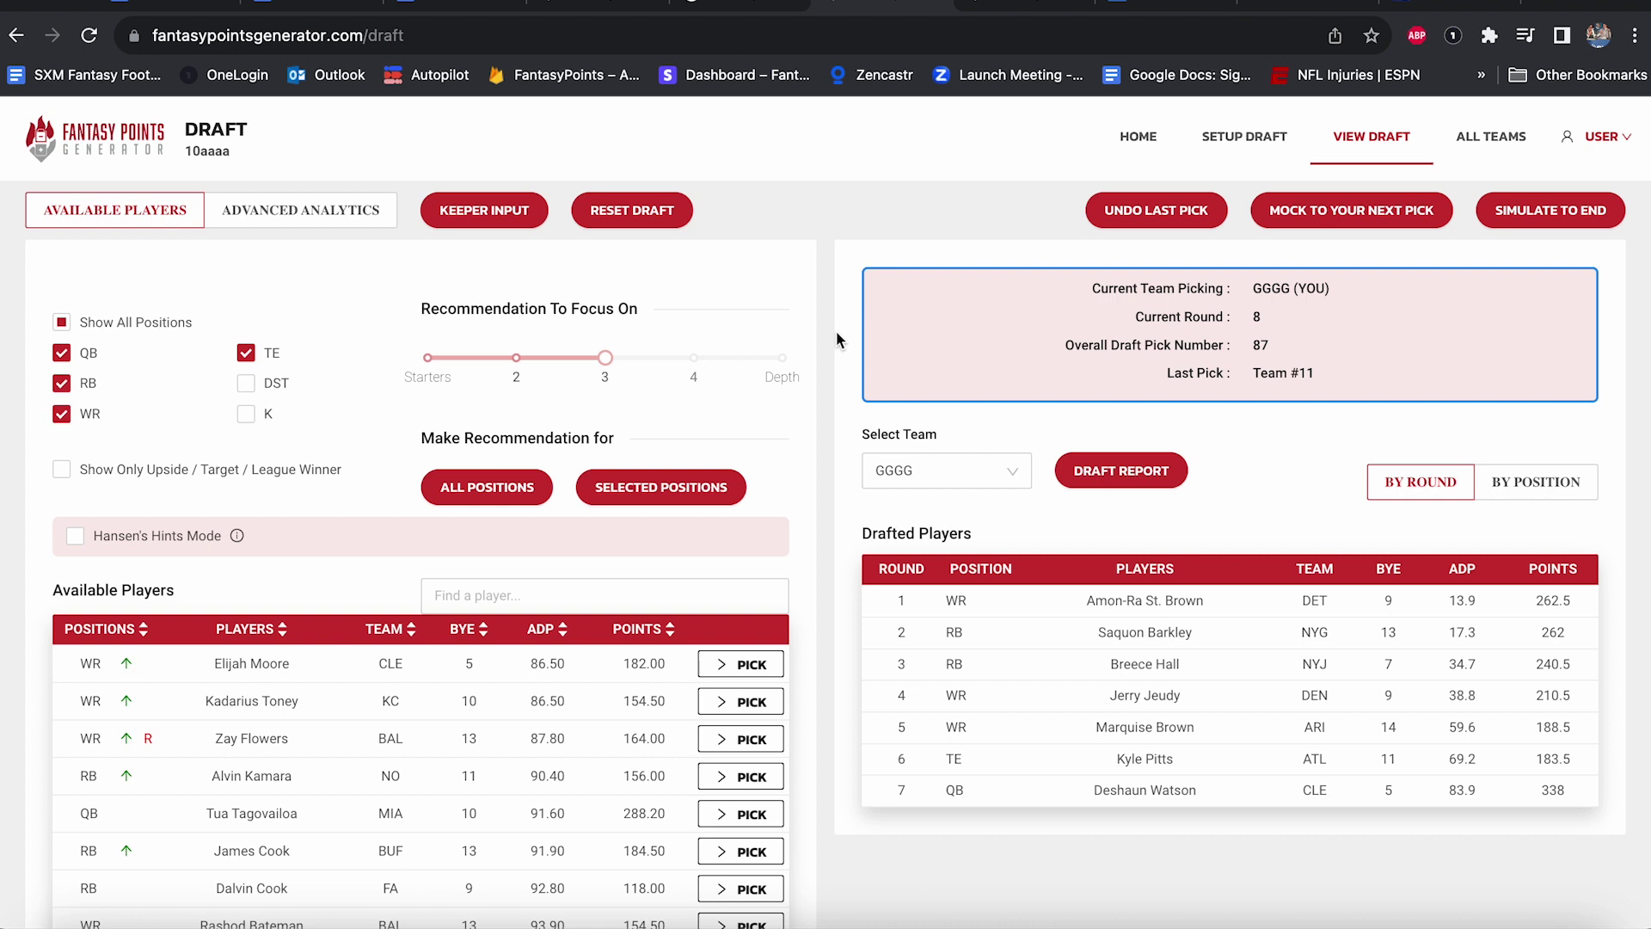
Draft the recommended RB James Cook in round 8 and mock ahead to your next turn.
click(686, 494)
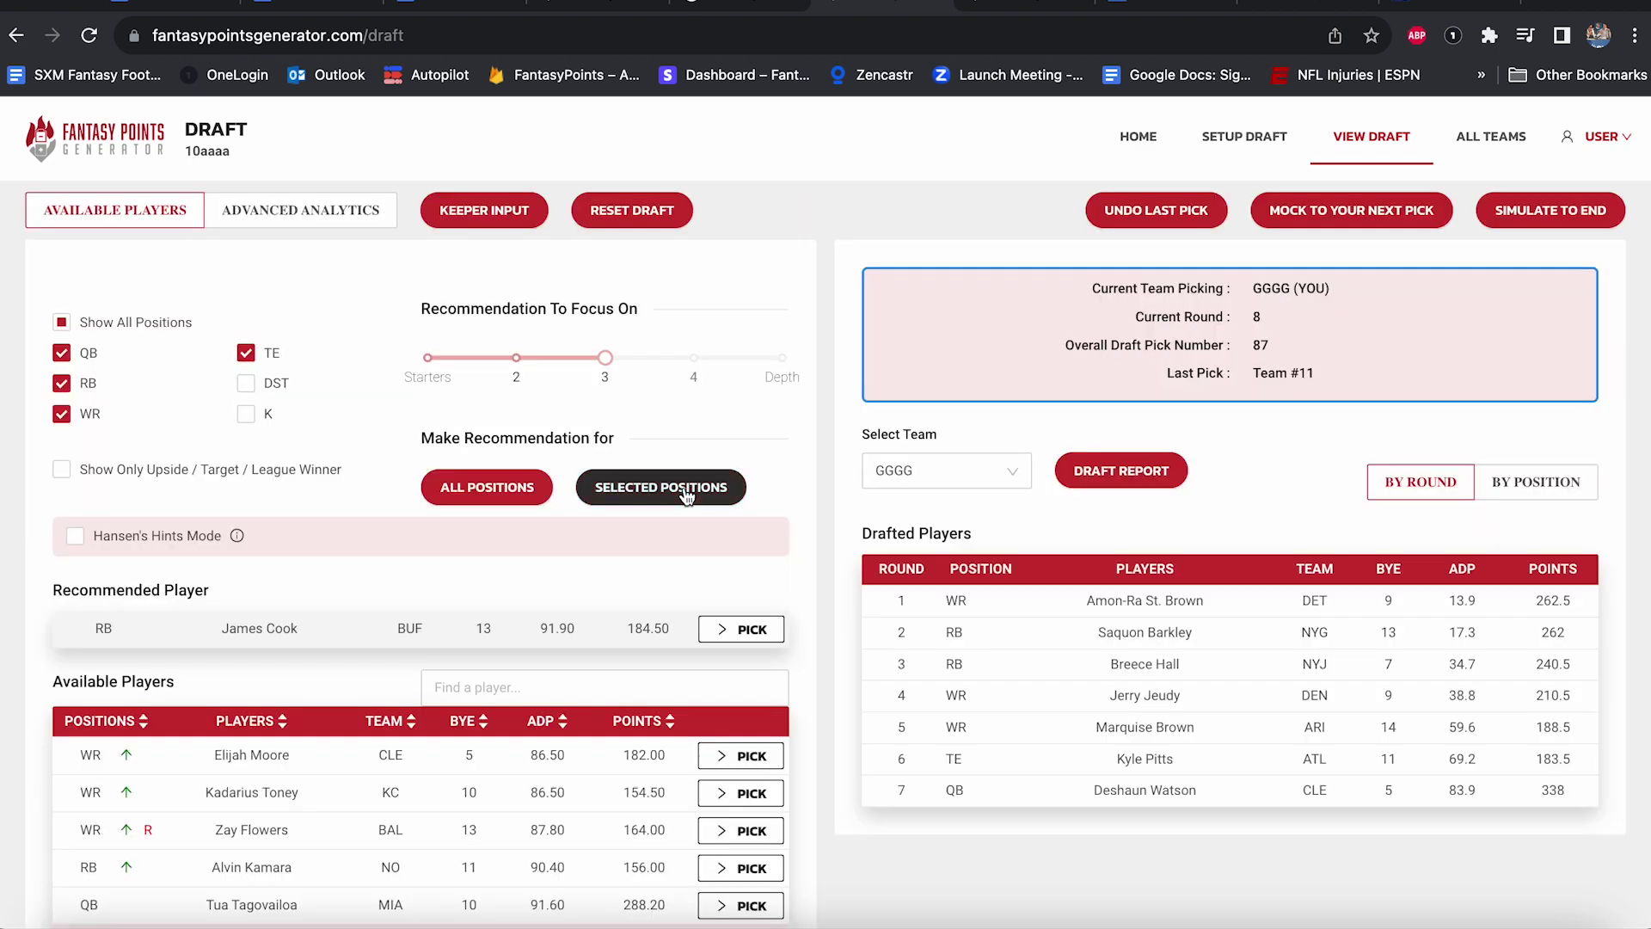
click(740, 628)
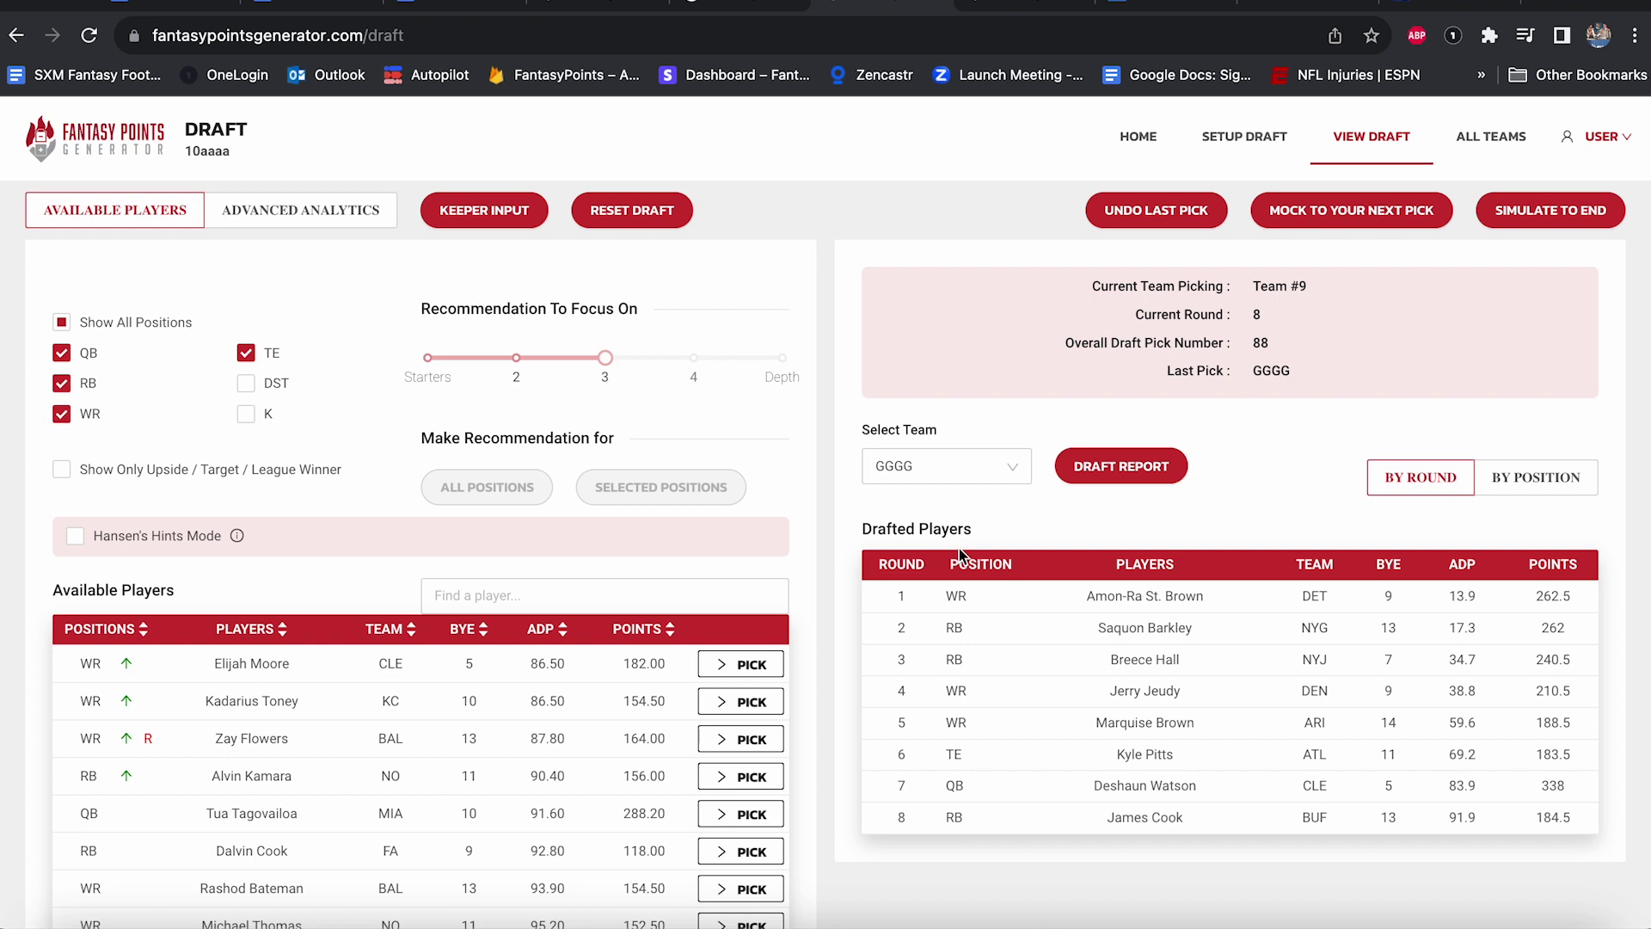
click(1361, 217)
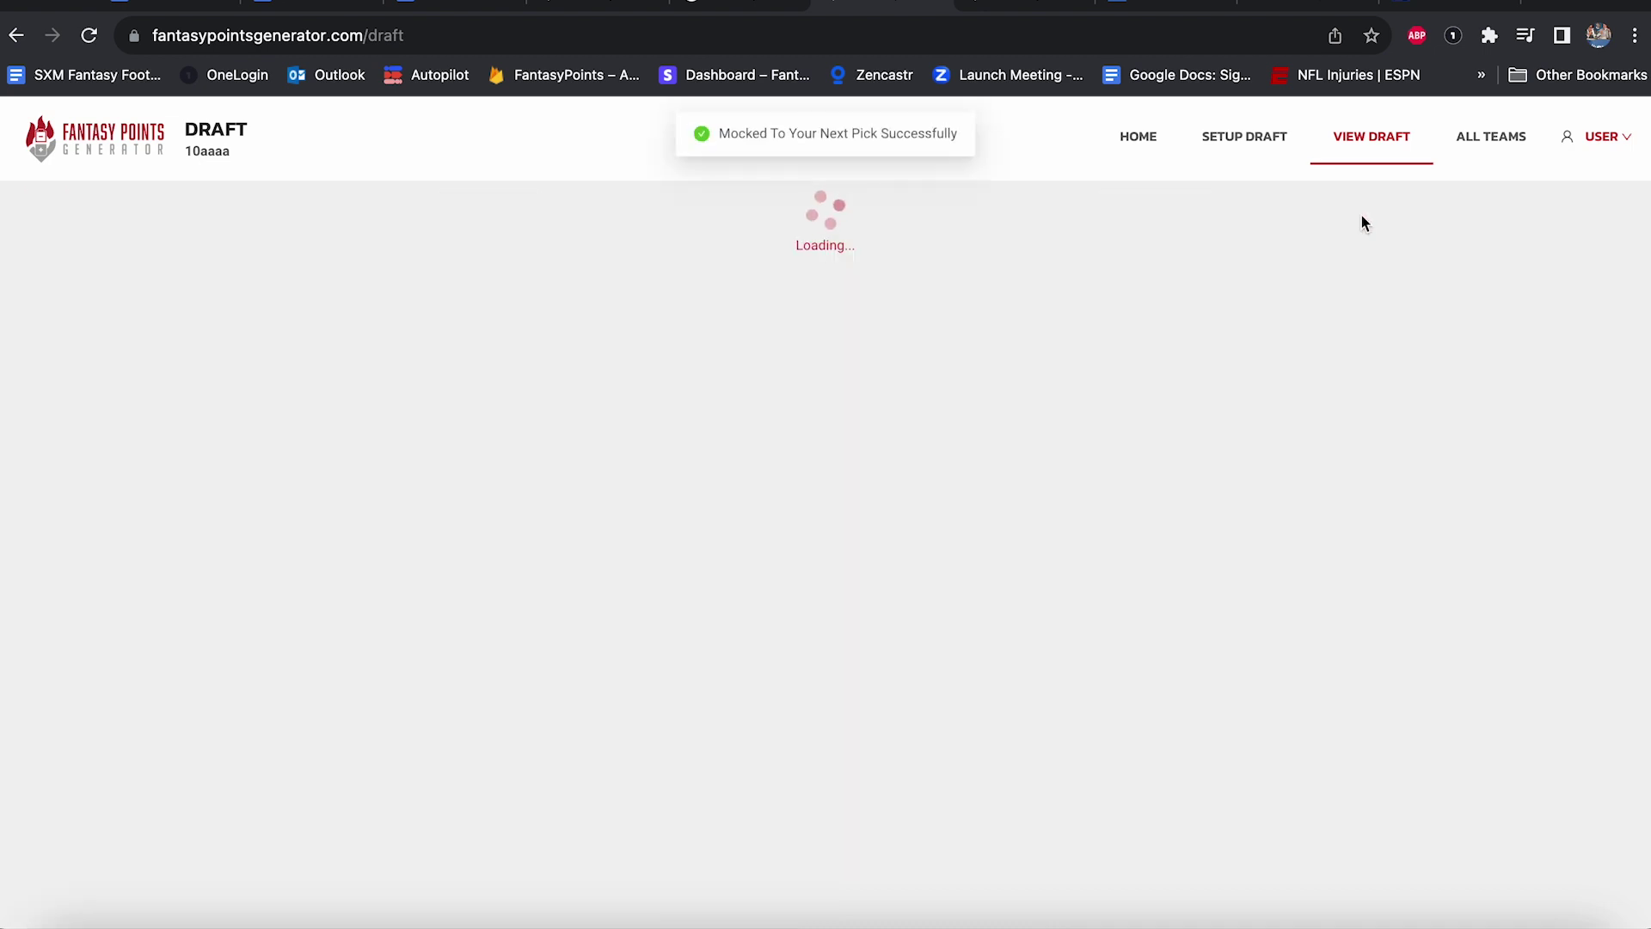
click(174, 5)
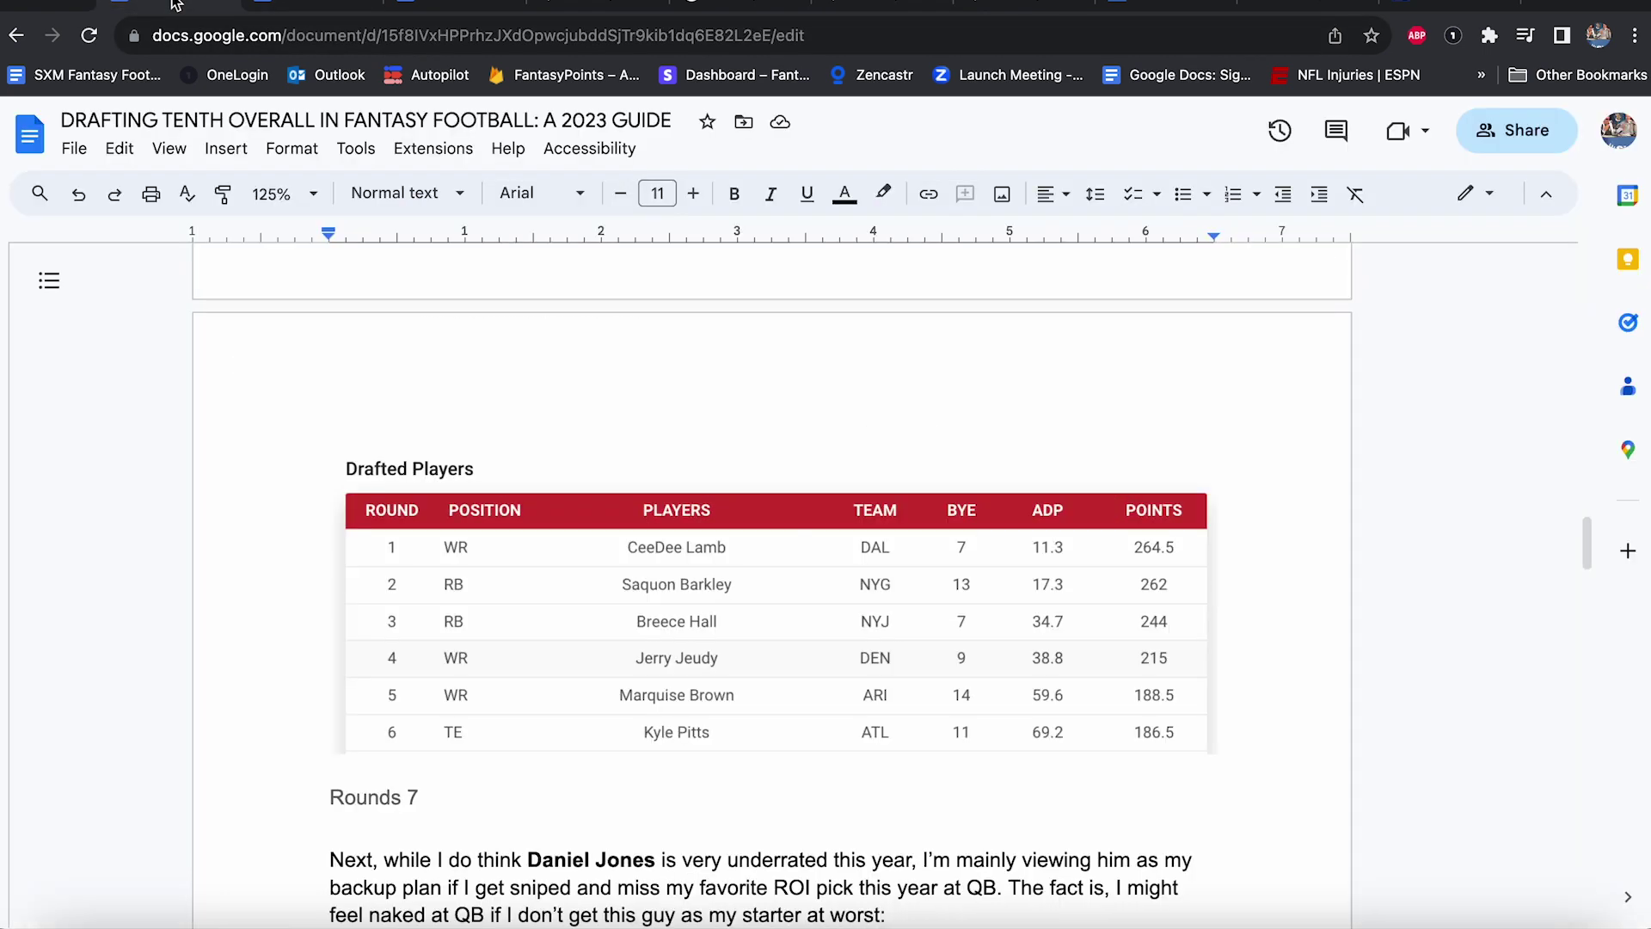
scroll(841, 534, down, 10)
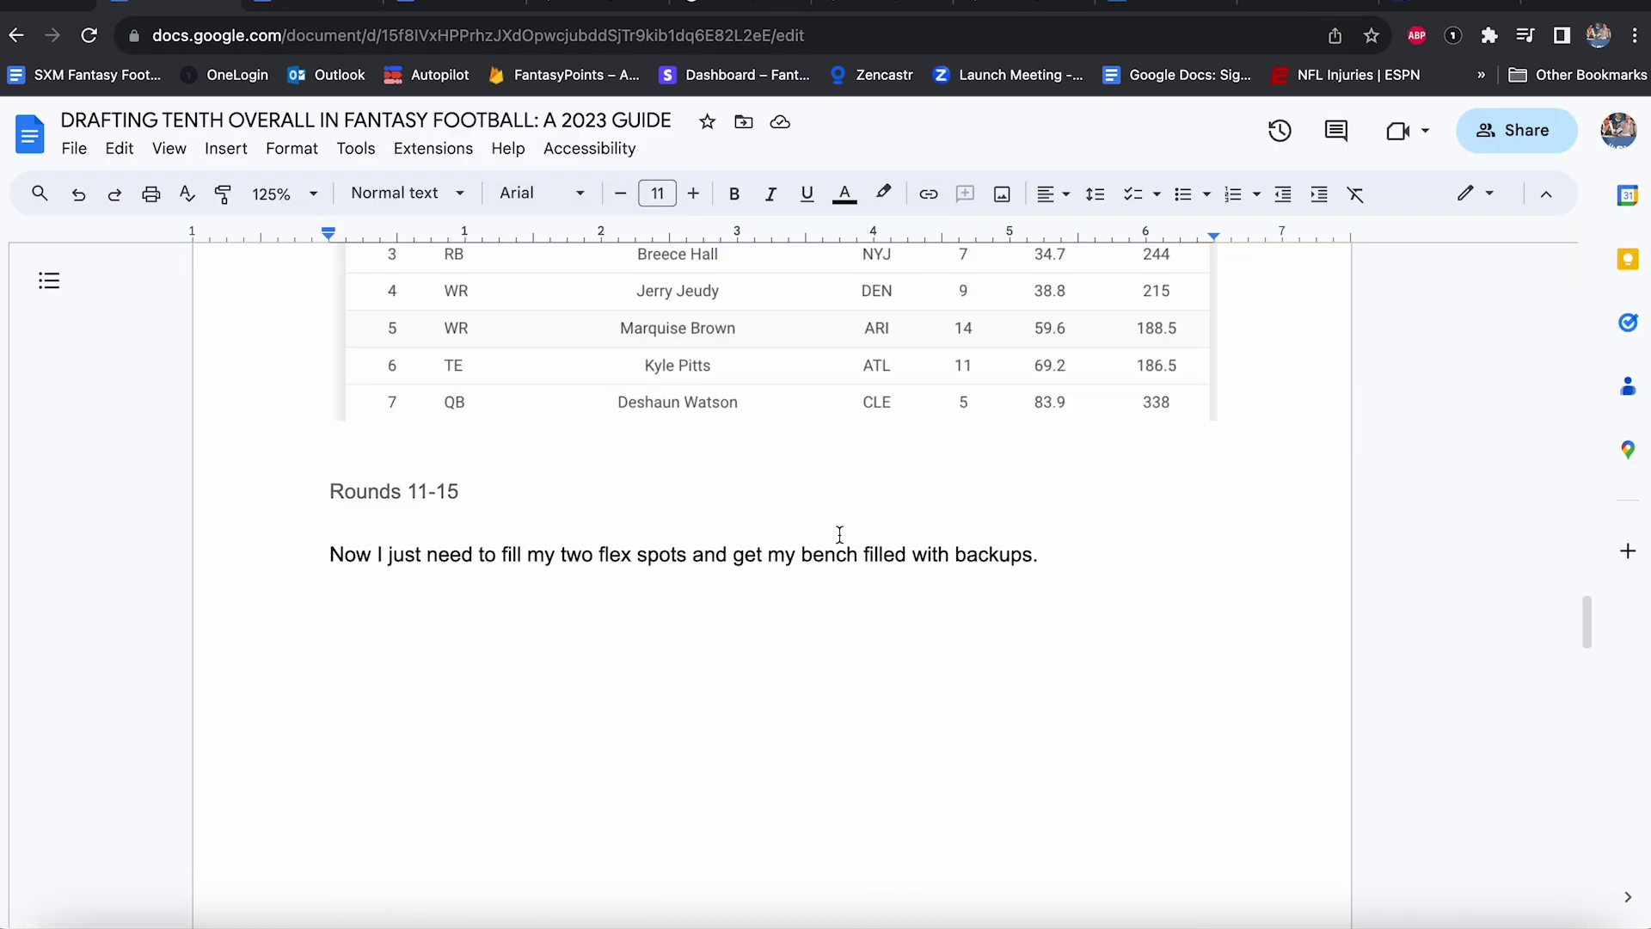
scroll(840, 534, down, 10)
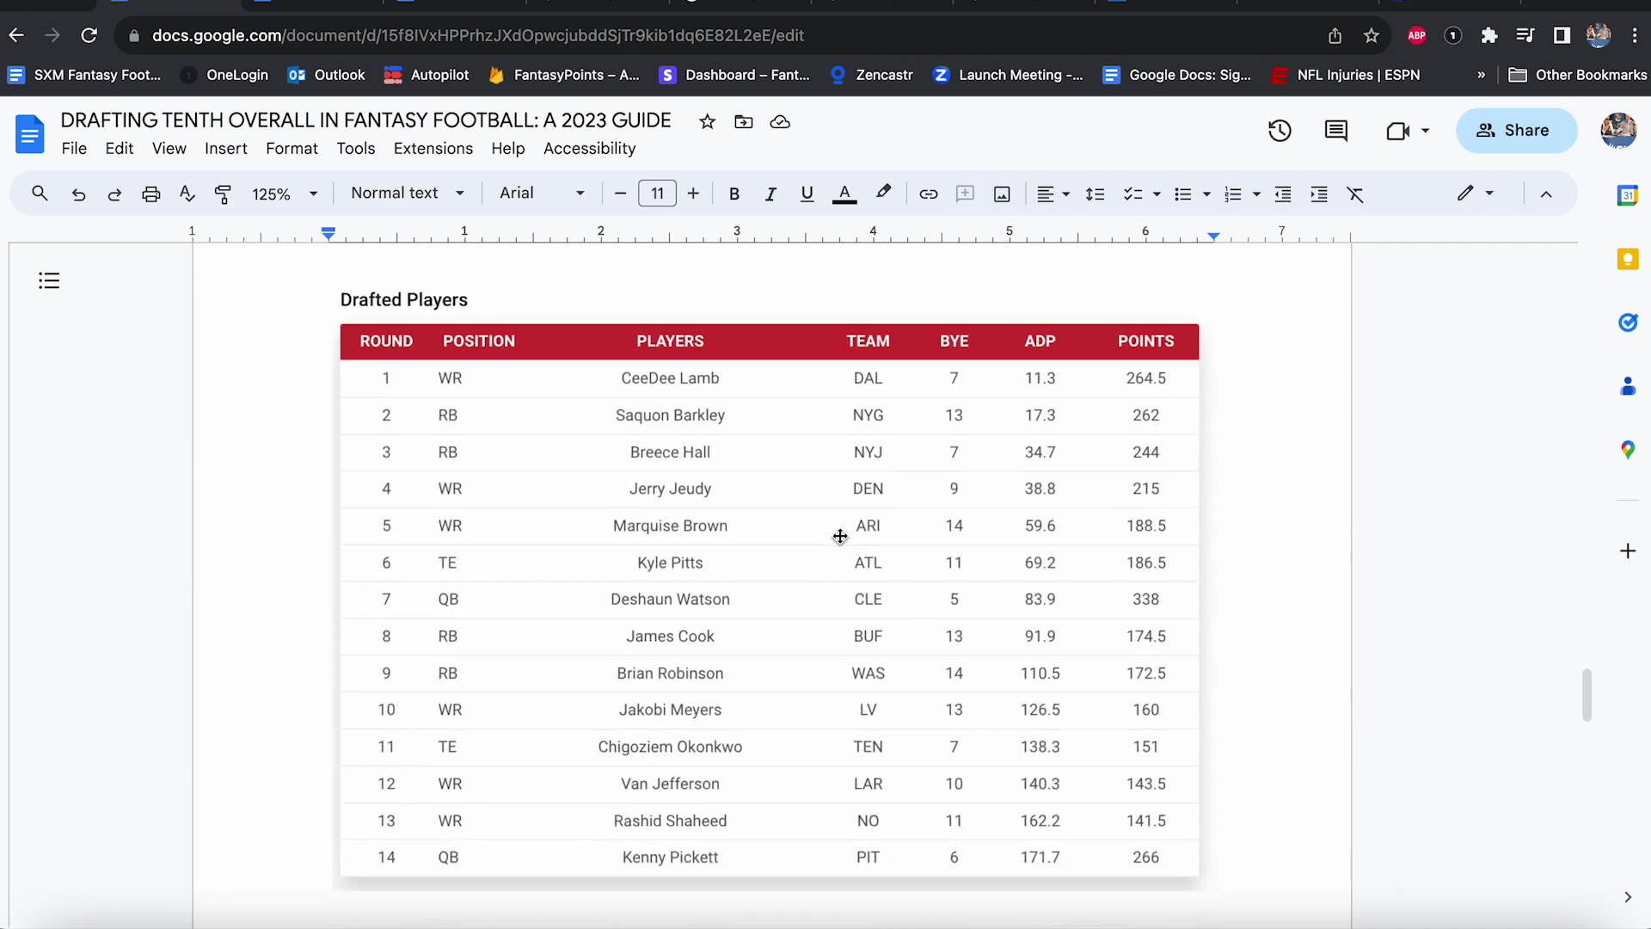
click(1037, 5)
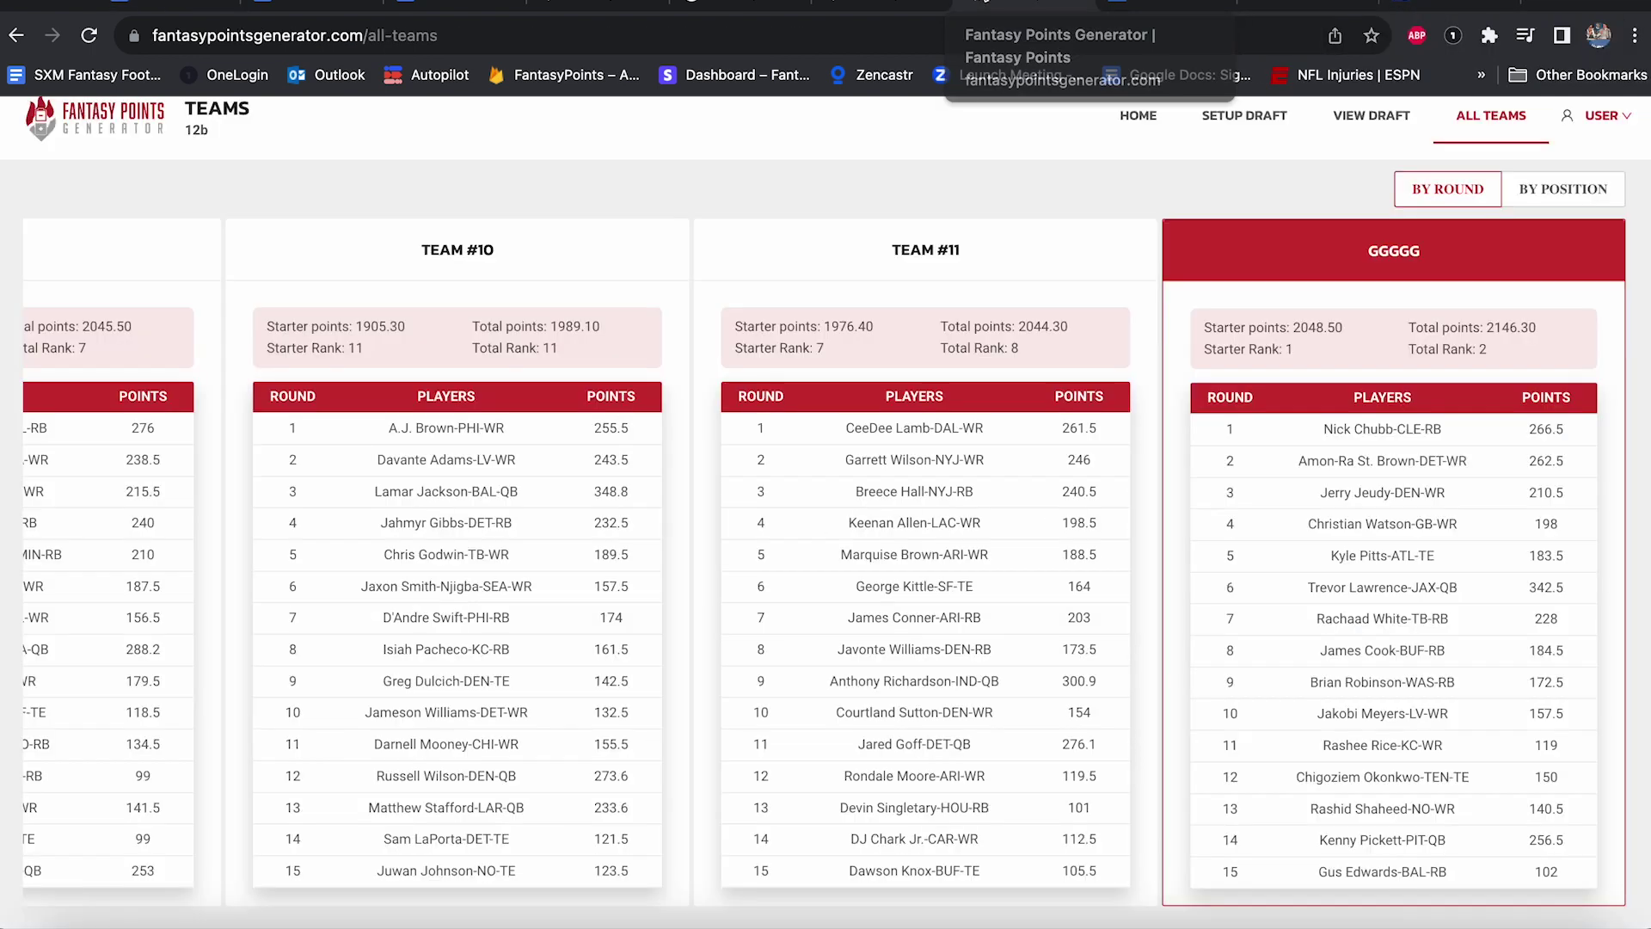
click(869, 13)
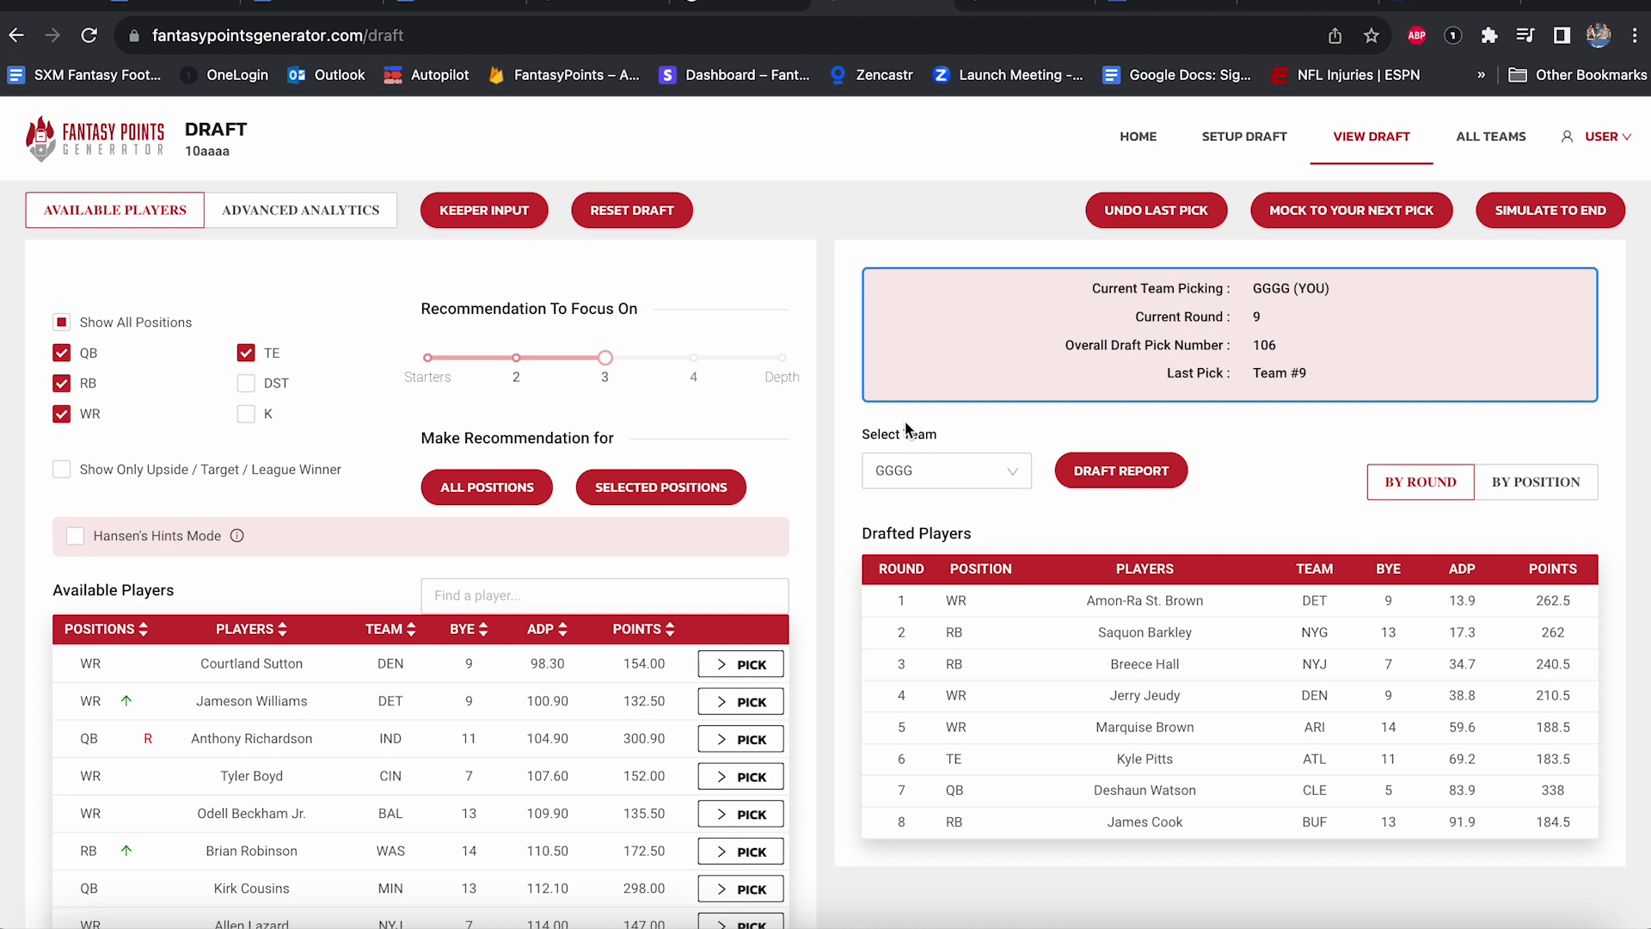
Dismiss the your-turn notice, get a Selected Positions recommendation, and draft RB Brian Robinson in round 9.
click(1348, 219)
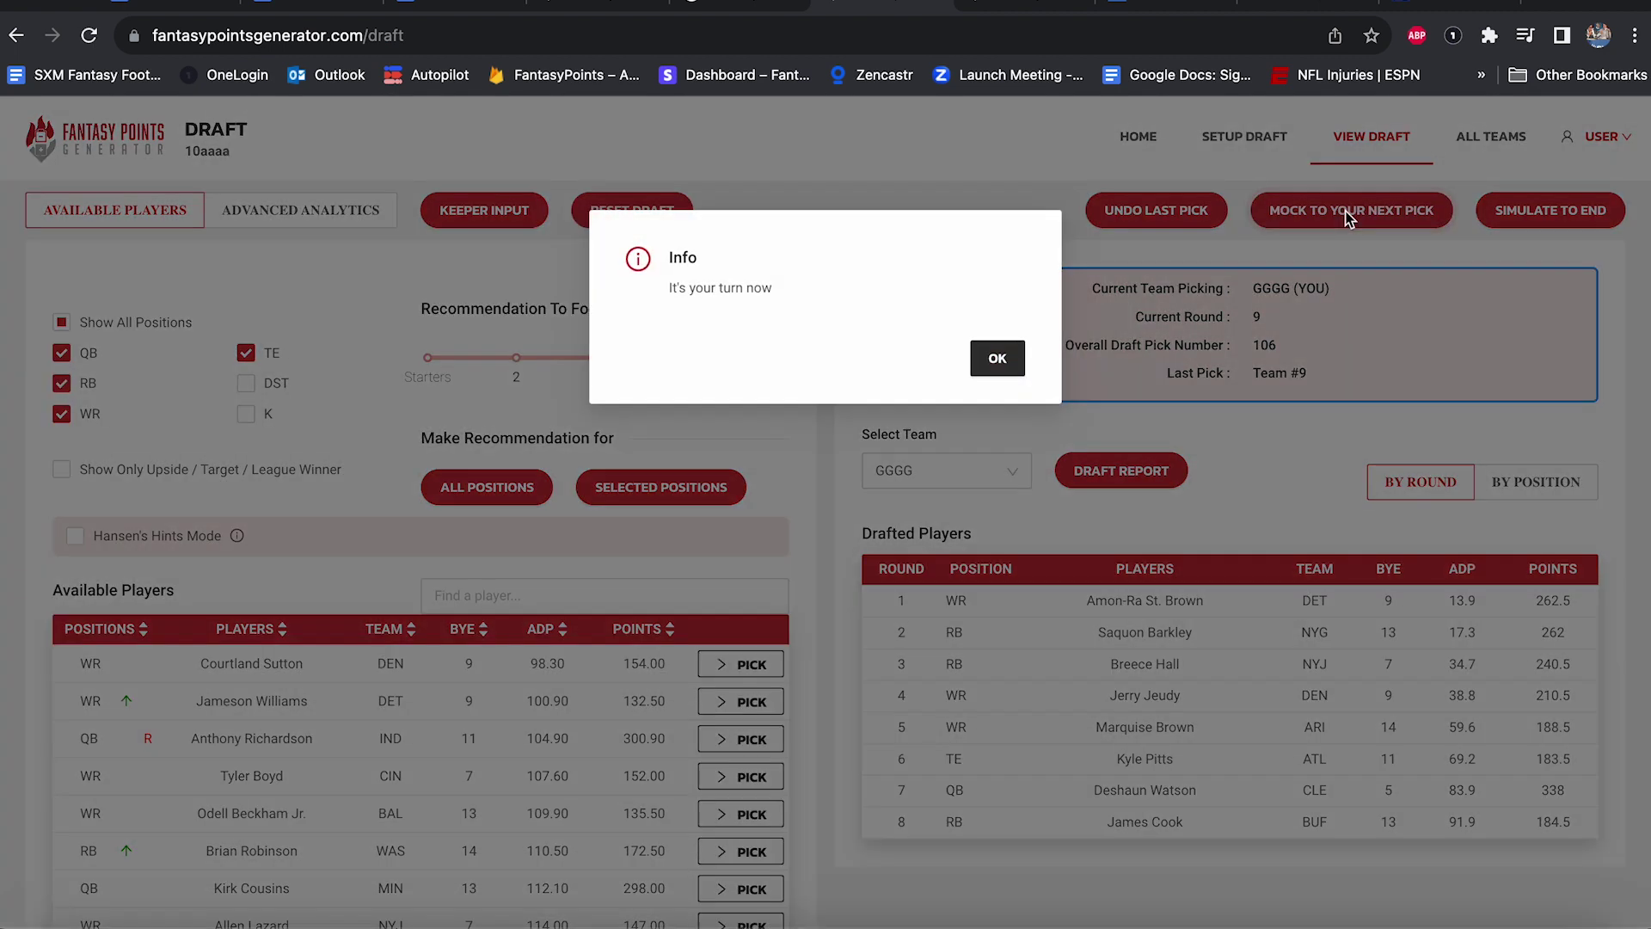
click(998, 358)
click(718, 500)
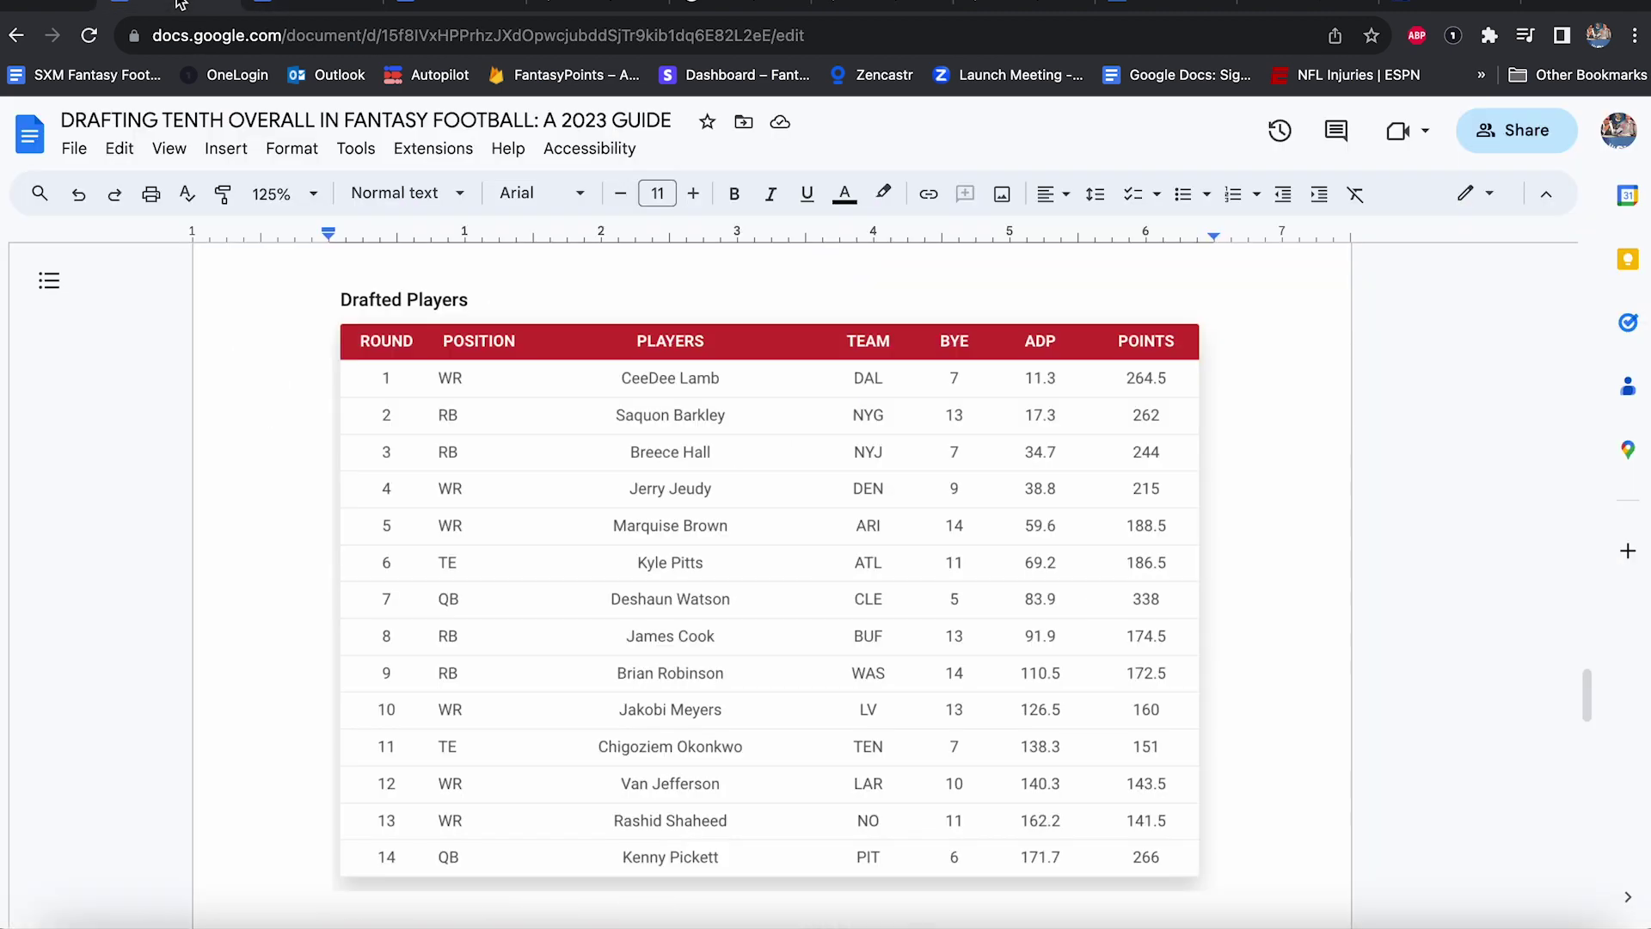
click(219, 8)
click(883, 7)
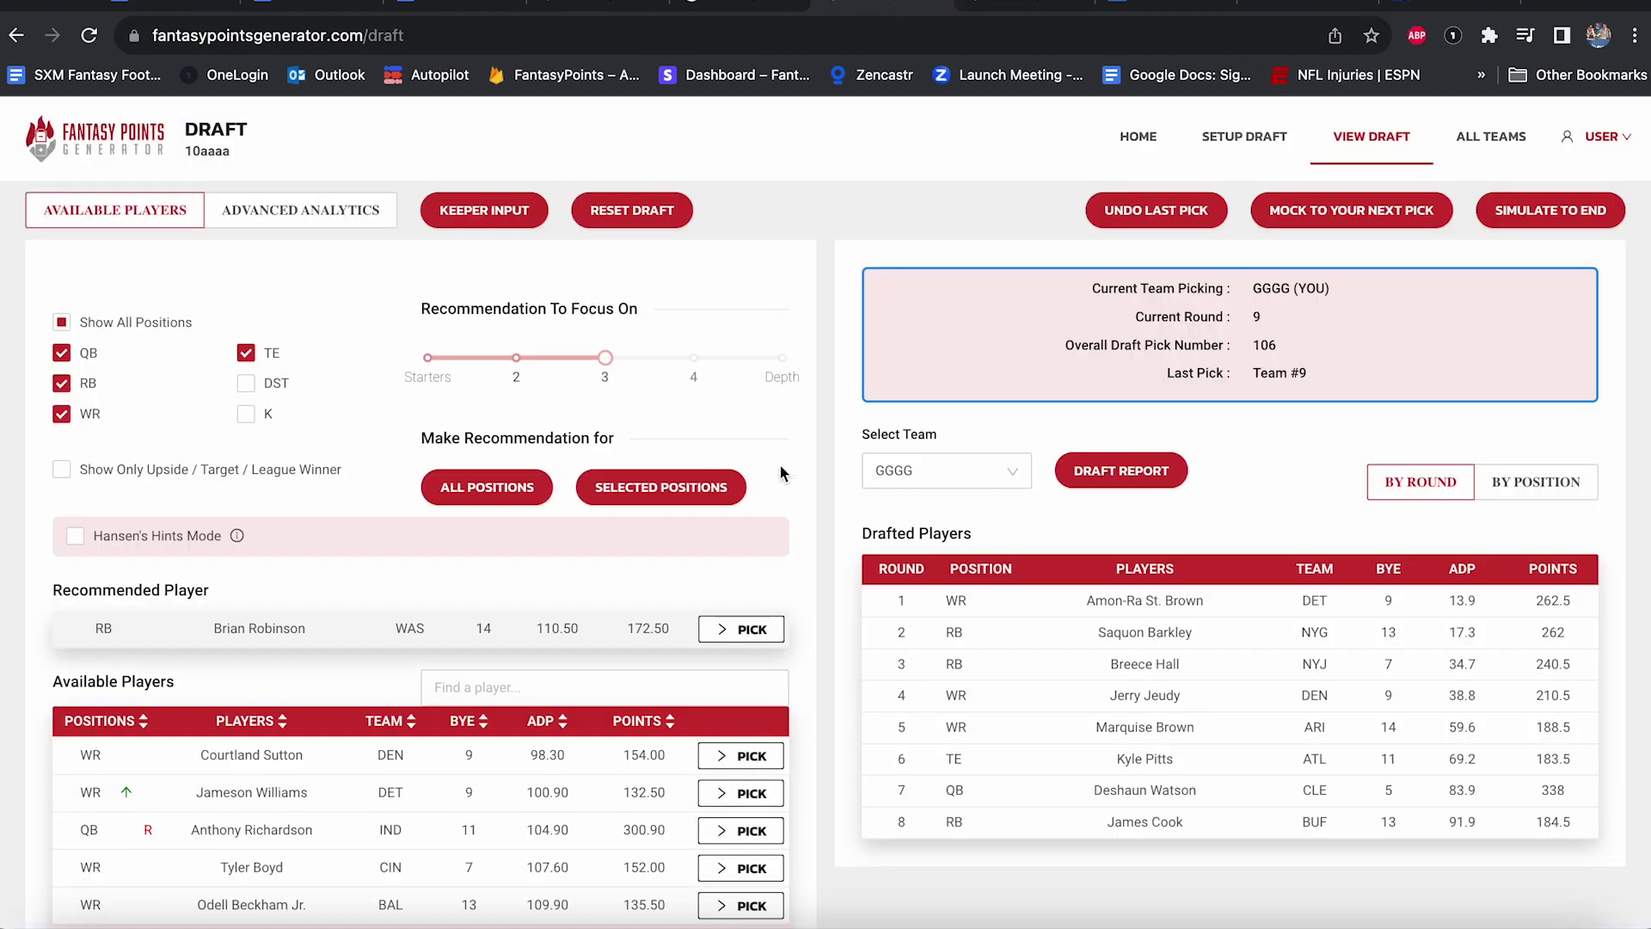
click(747, 629)
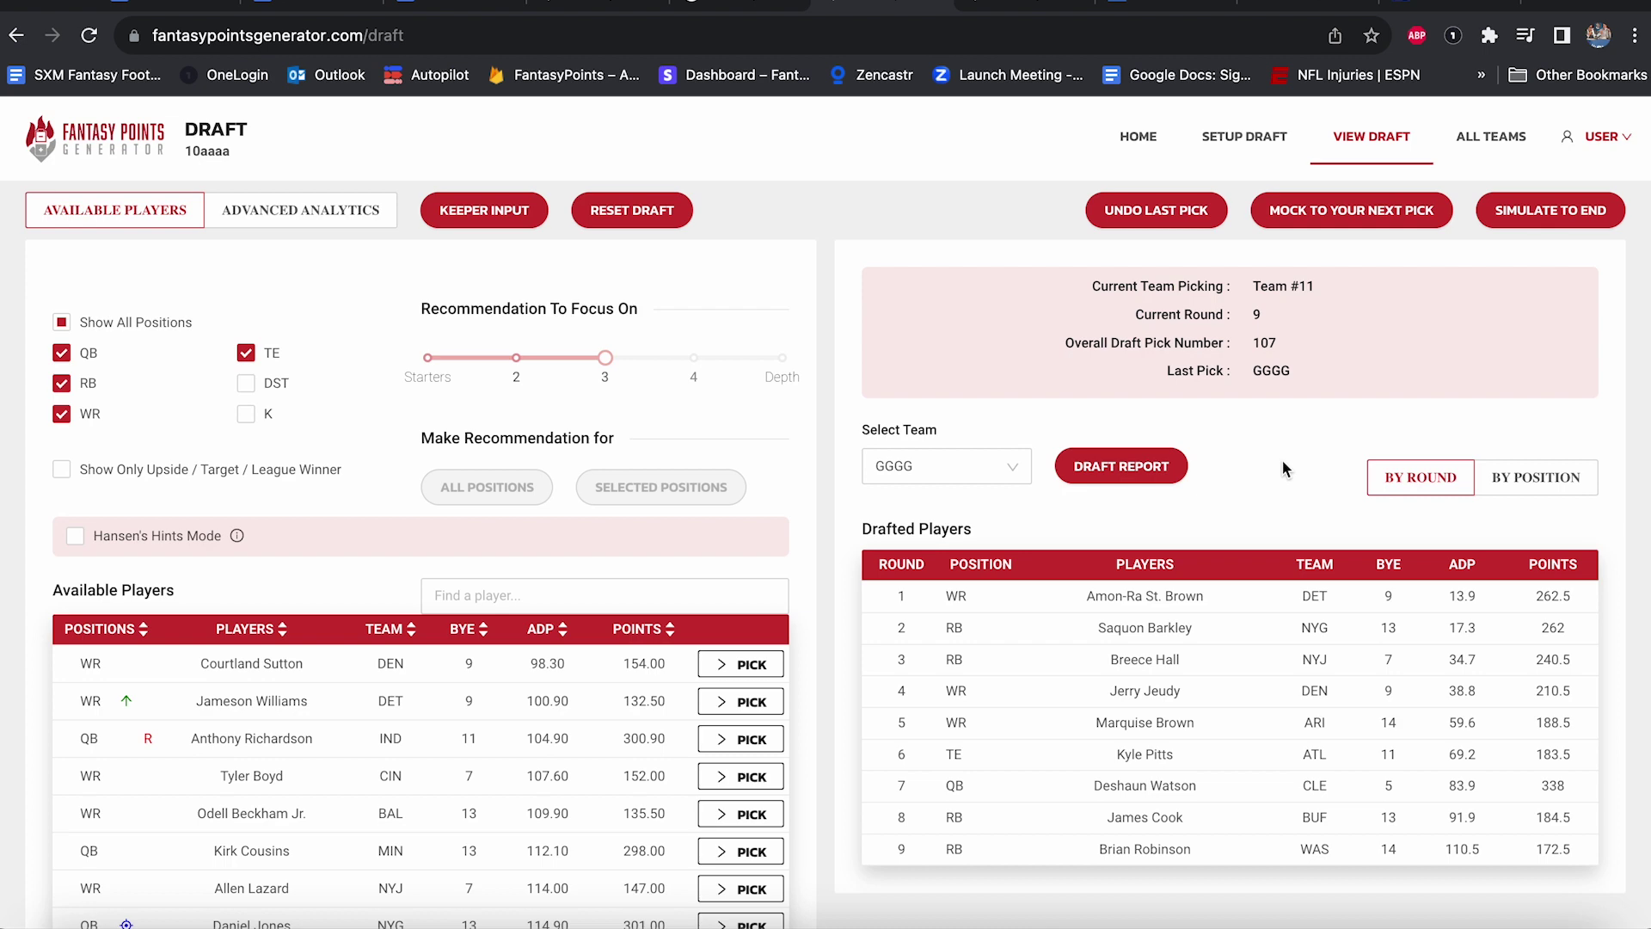
Mock ahead to round 10, pick 111, and exclude quarterbacks from the available players.
click(1390, 210)
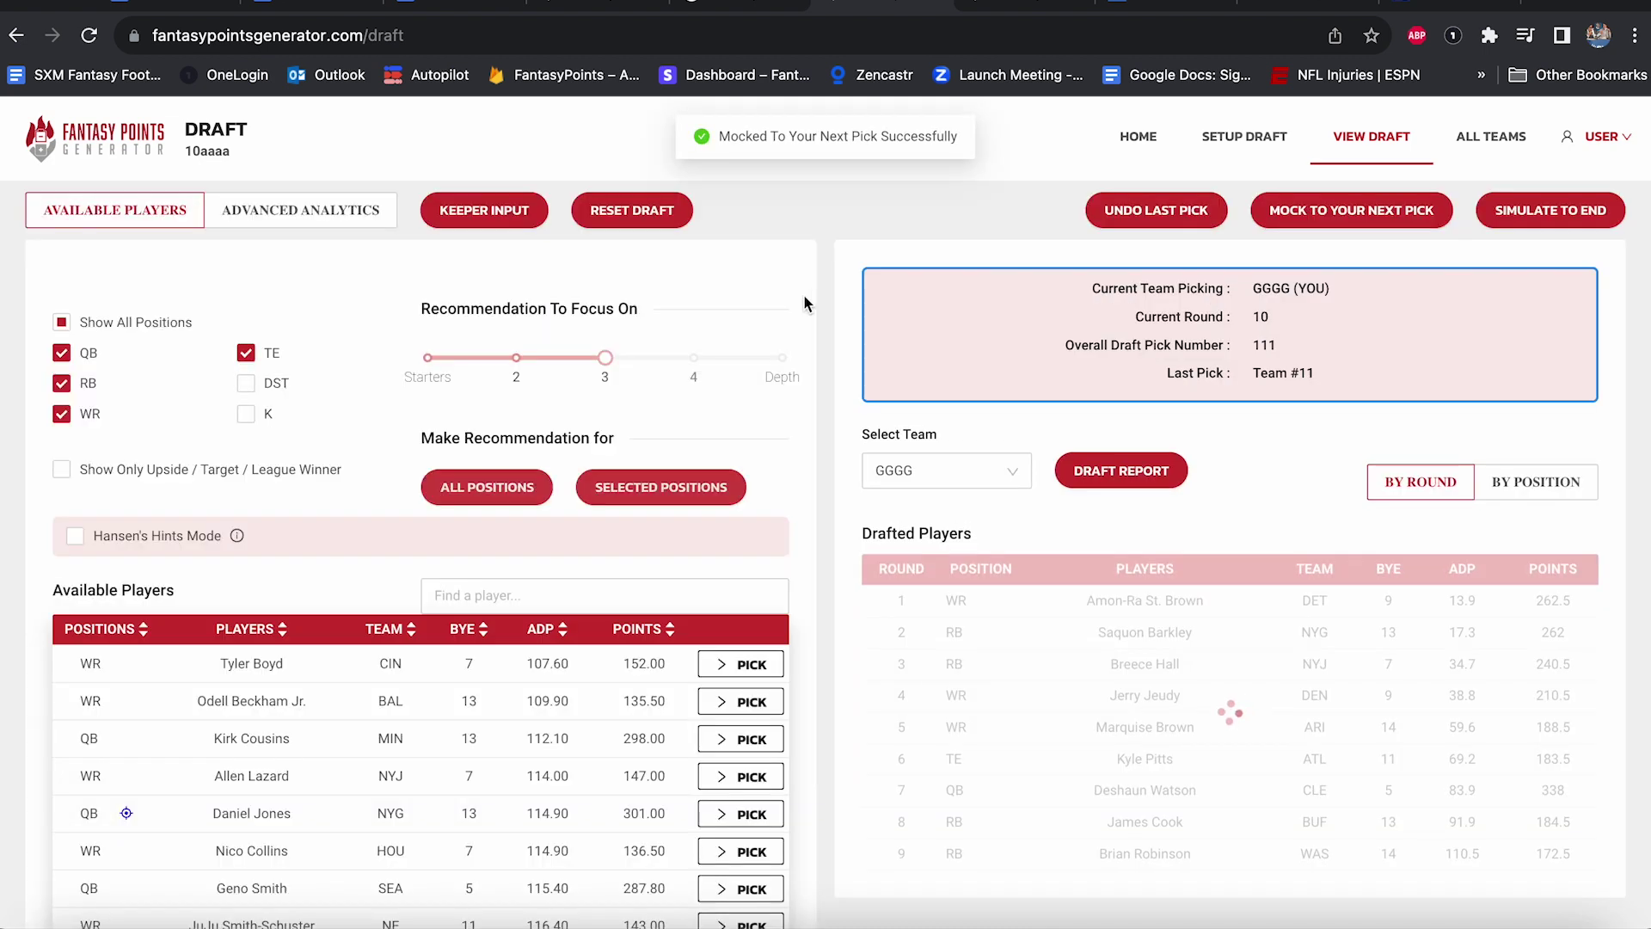
click(639, 489)
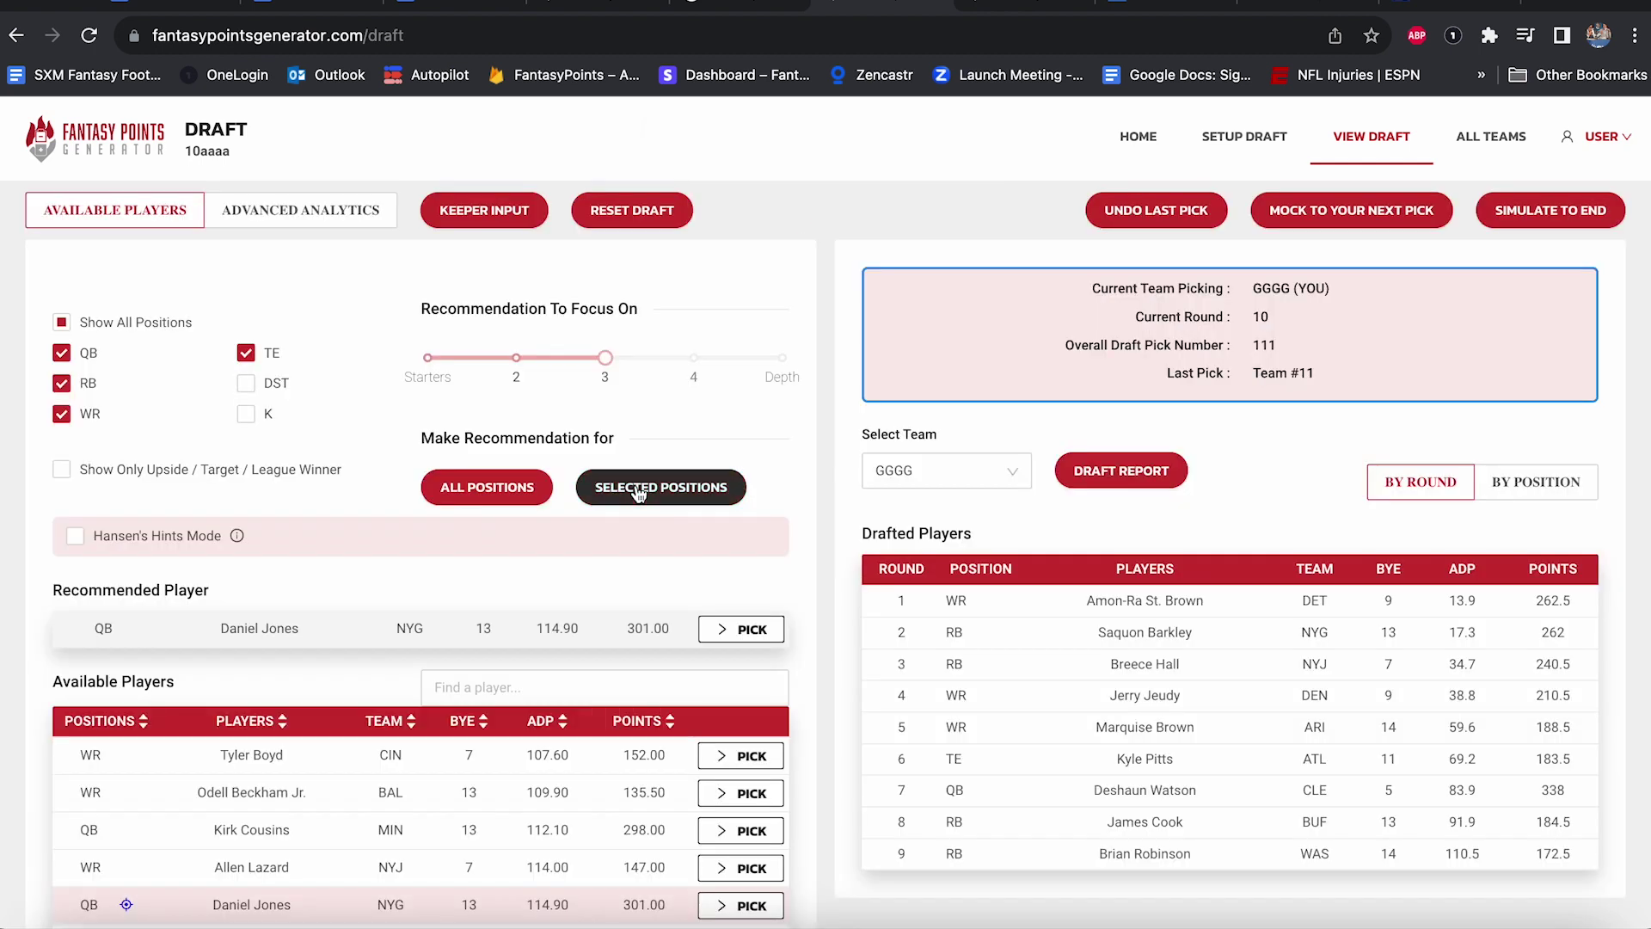
click(503, 486)
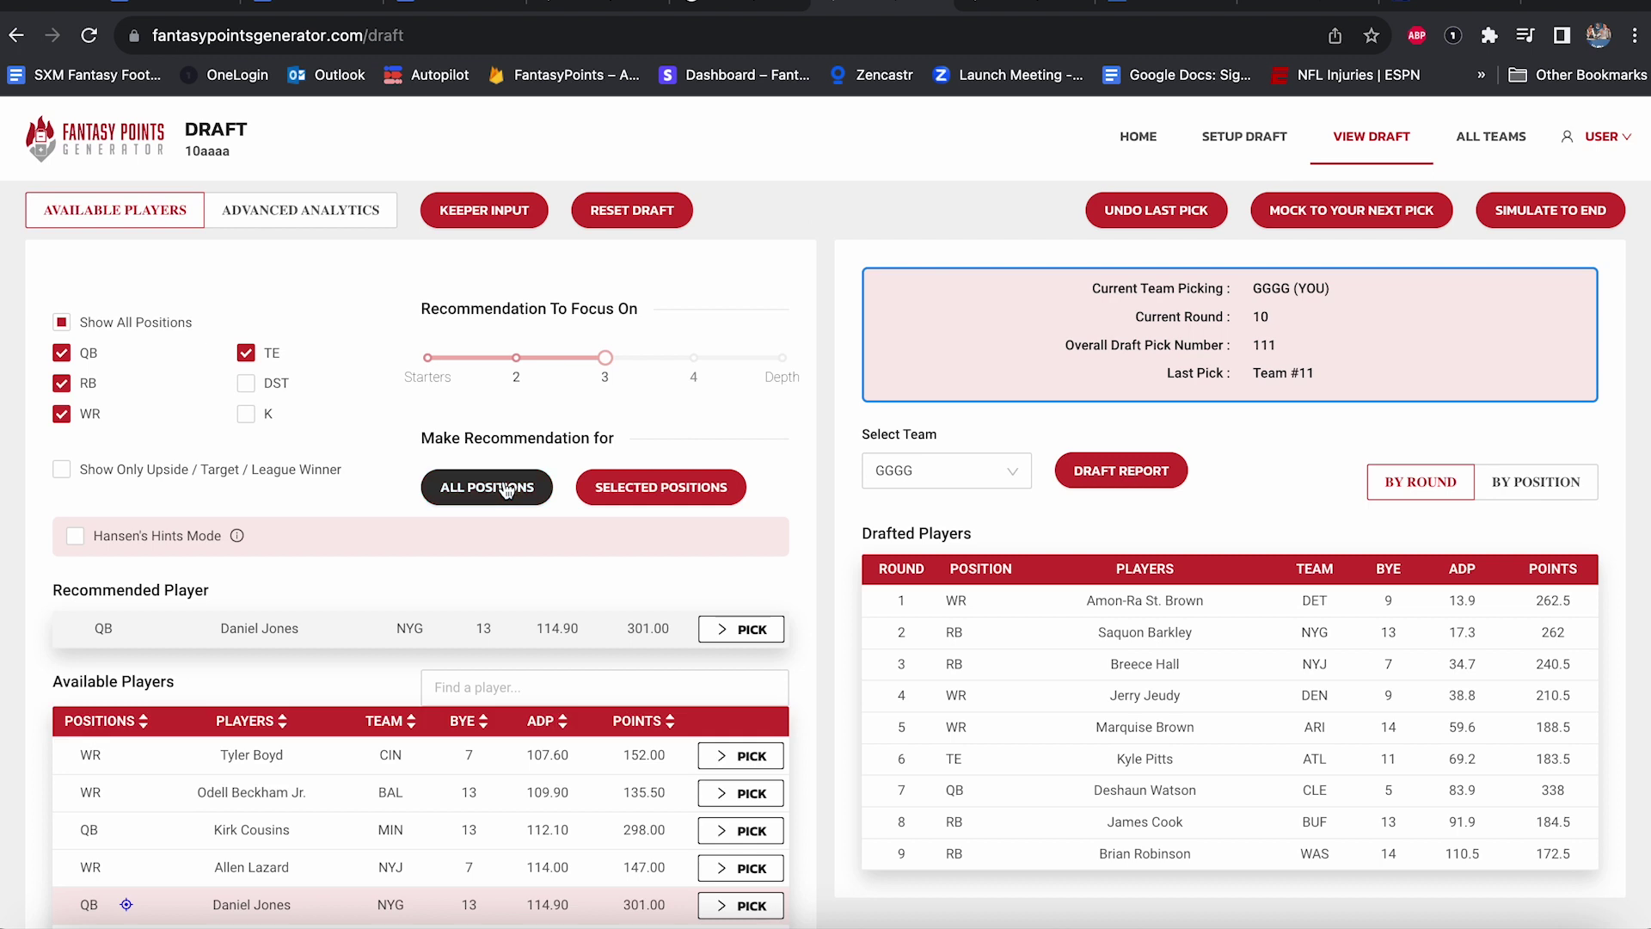
click(62, 354)
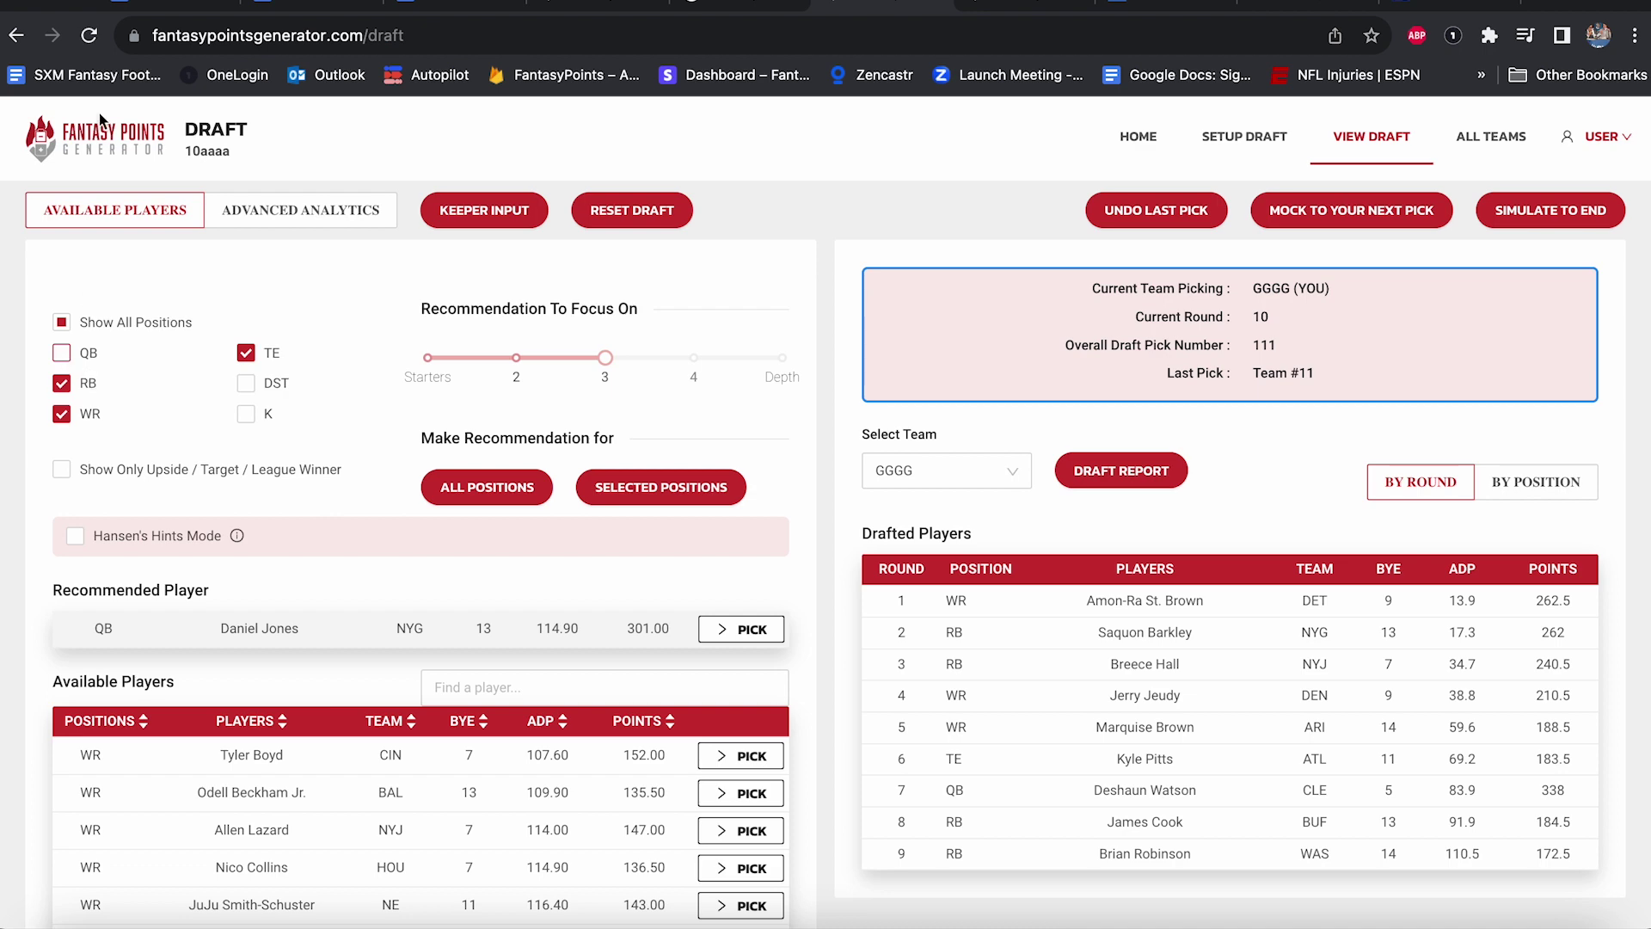
Review the advanced analytics for the round 10 pick and glance at the draft guide.
click(312, 212)
scroll(588, 568, down, 3)
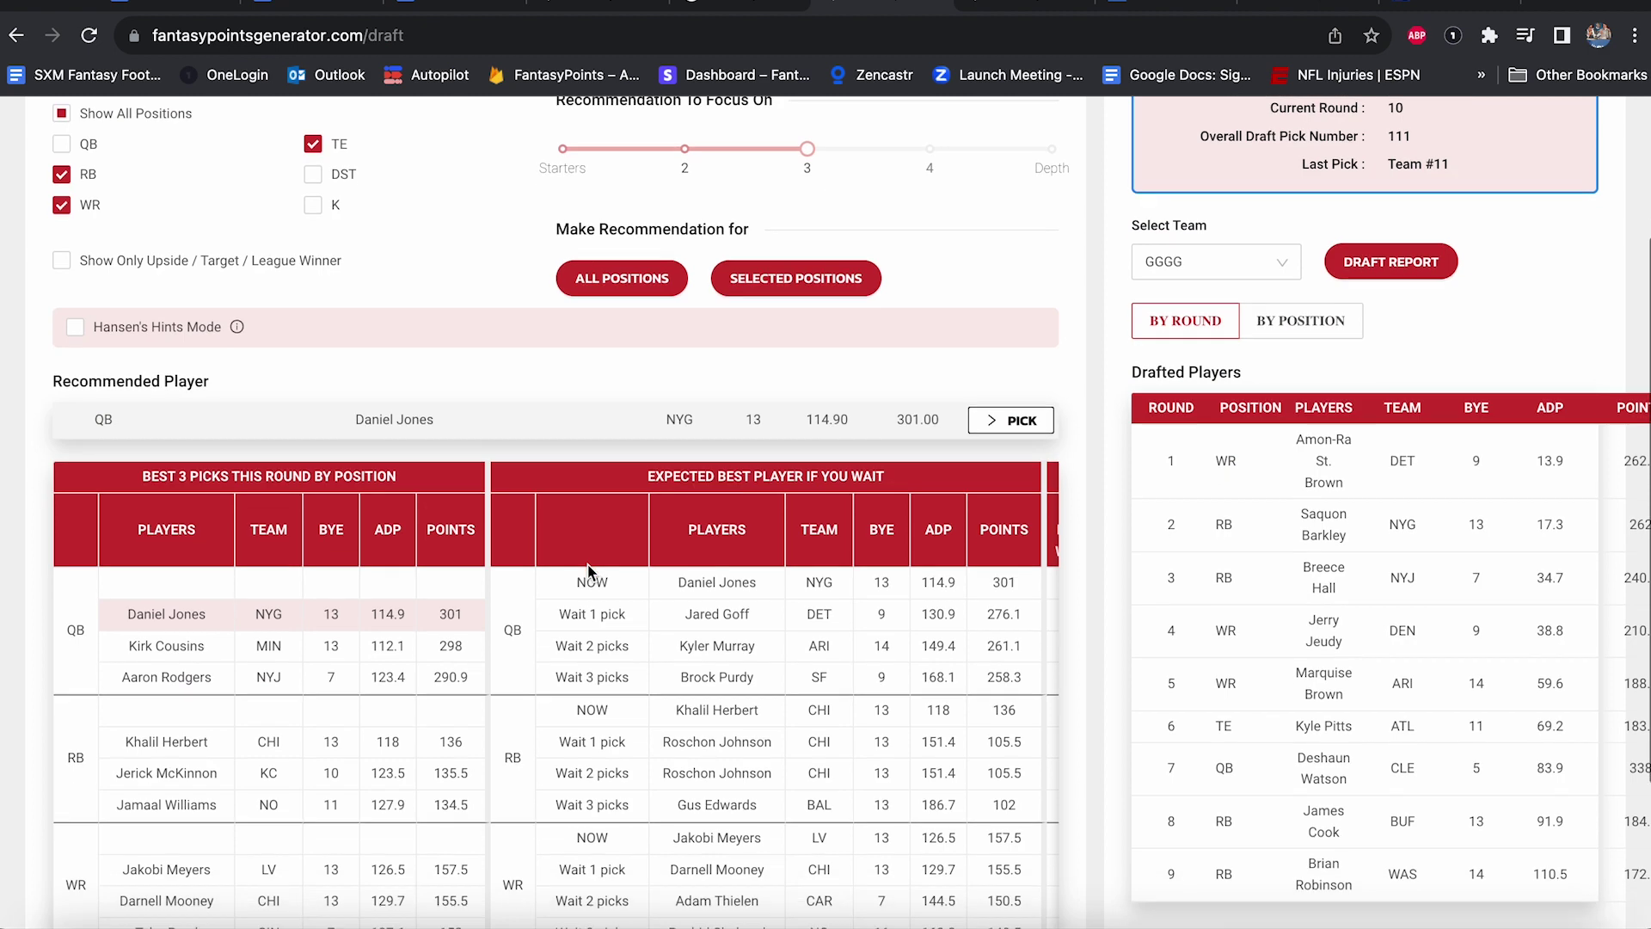
scroll(589, 571, down, 1)
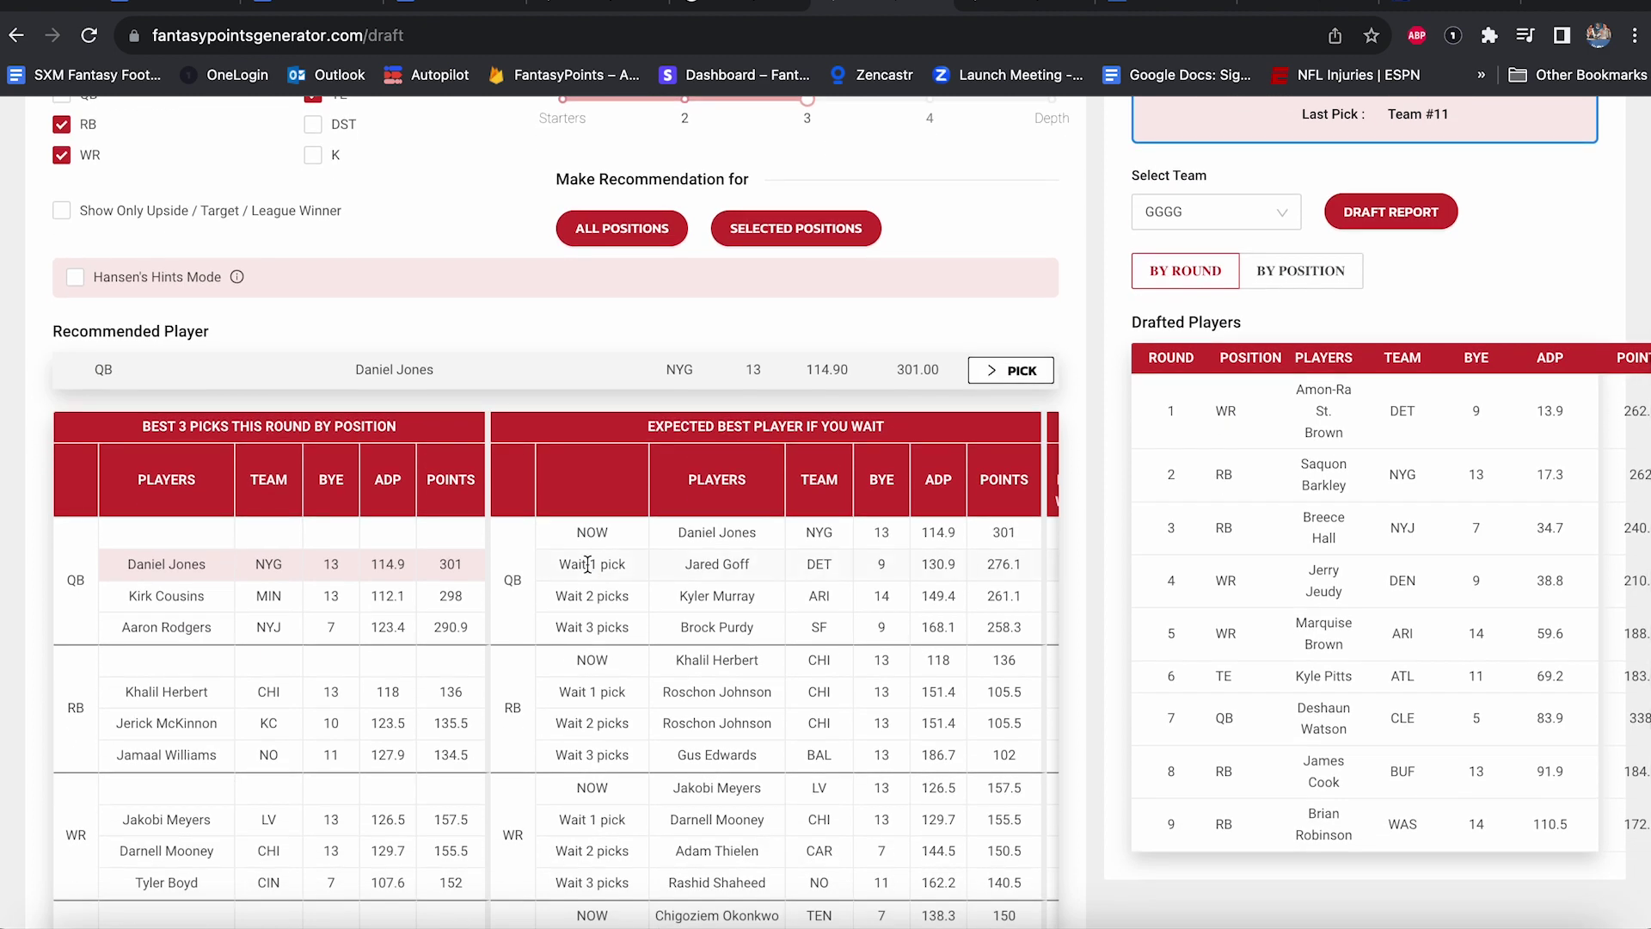
scroll(588, 564, down, 1)
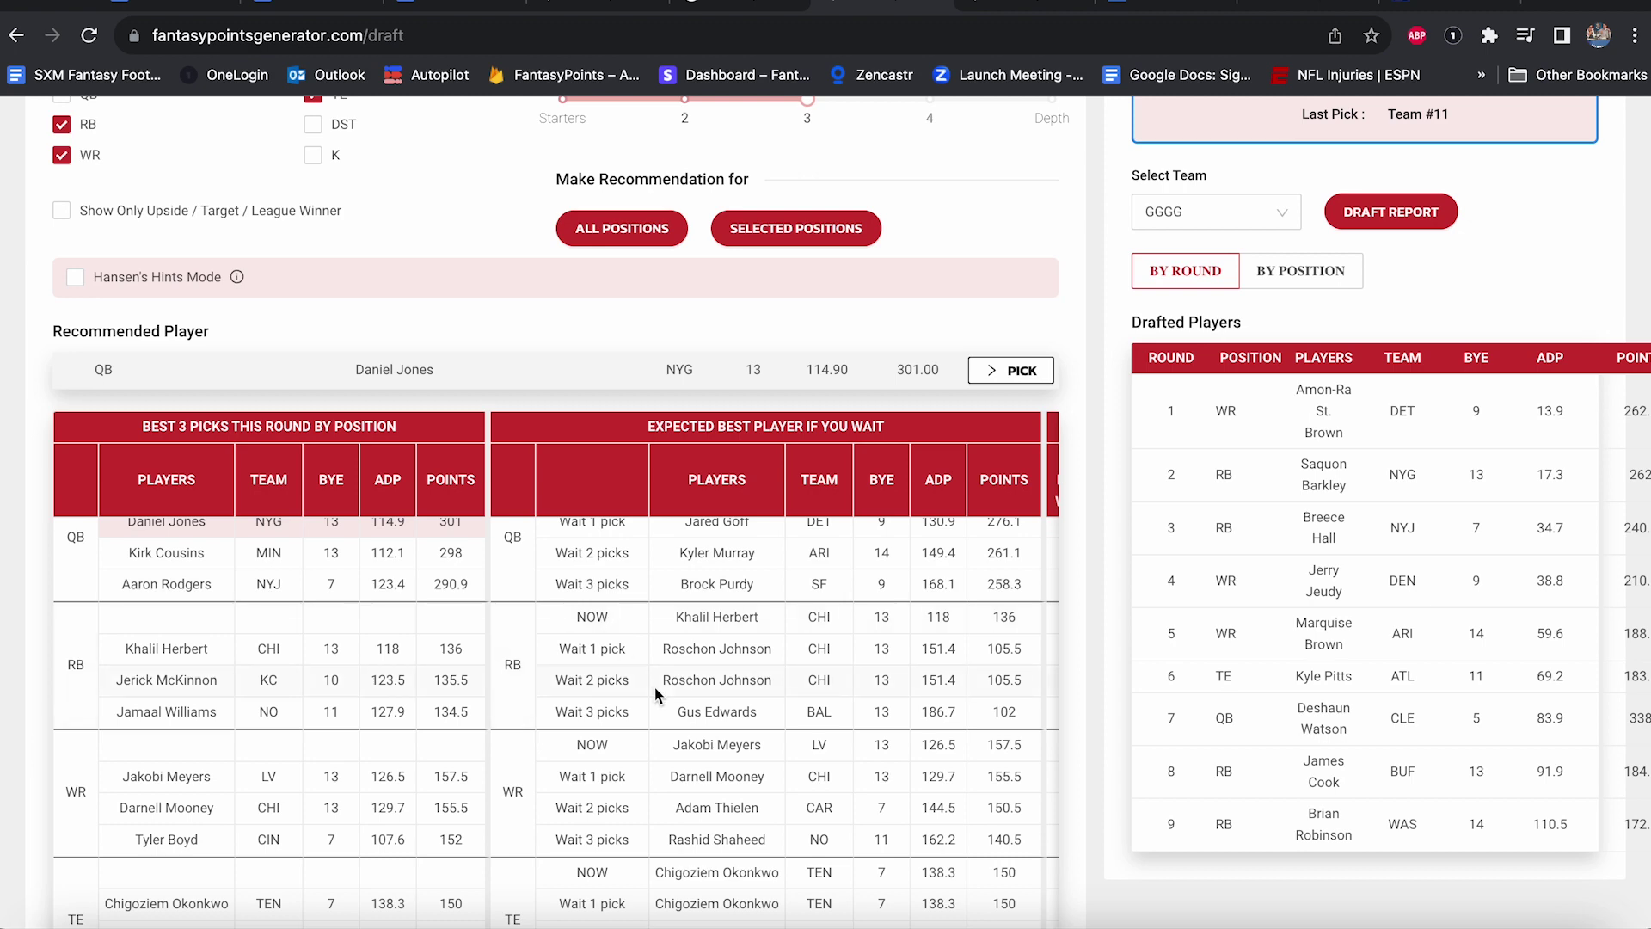
click(163, 5)
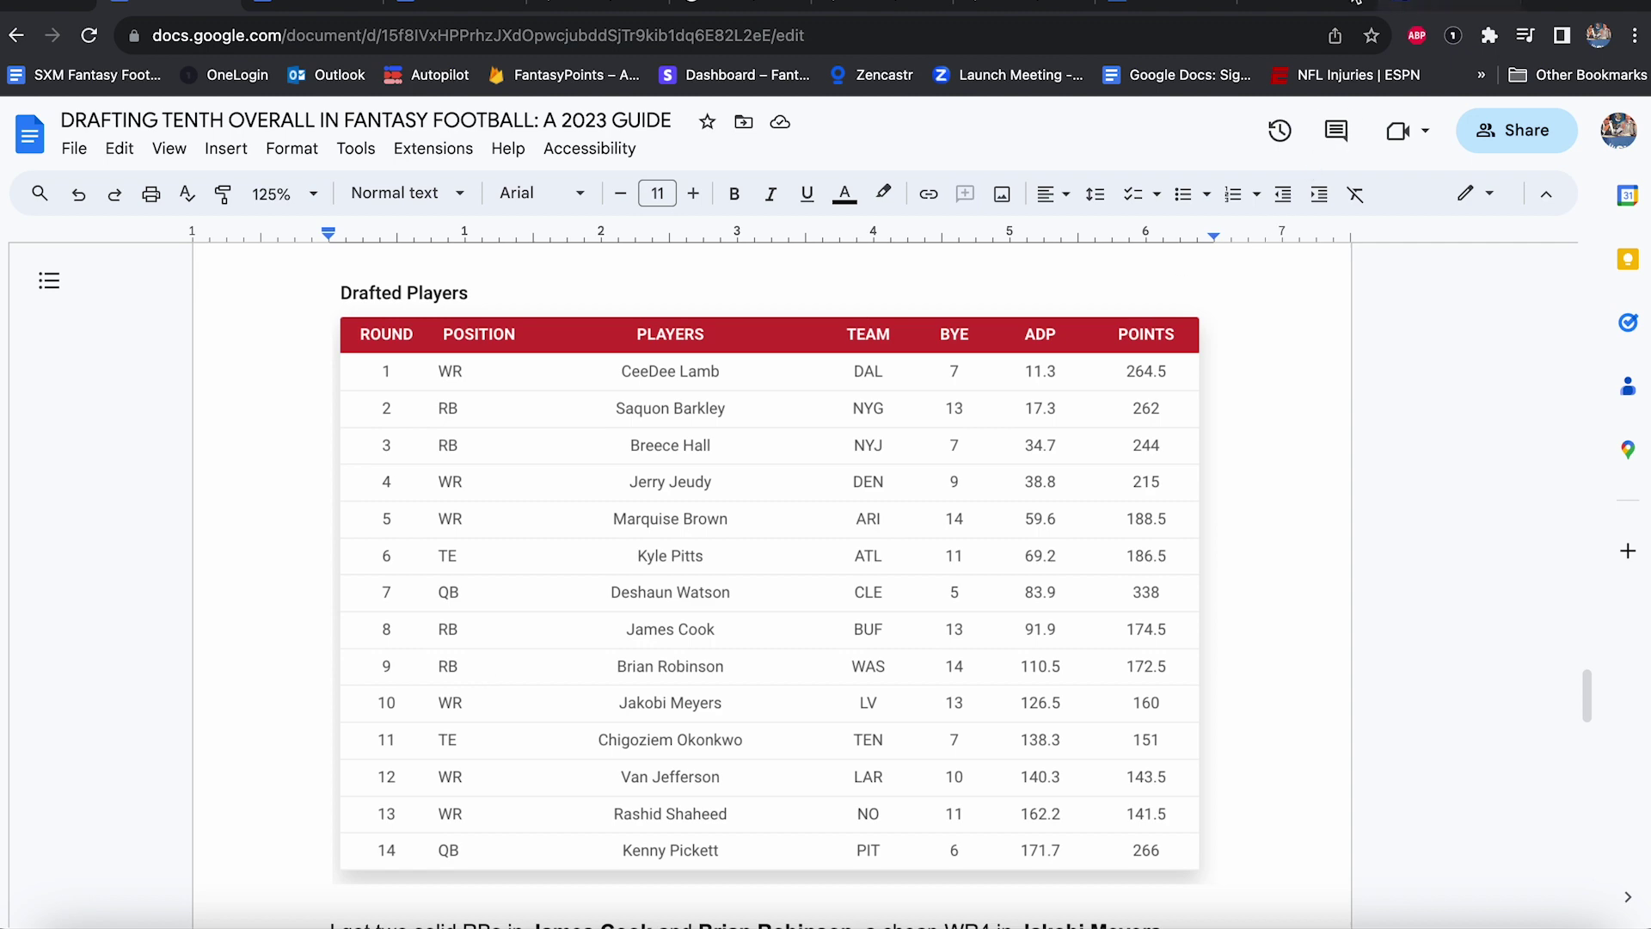
click(1025, 6)
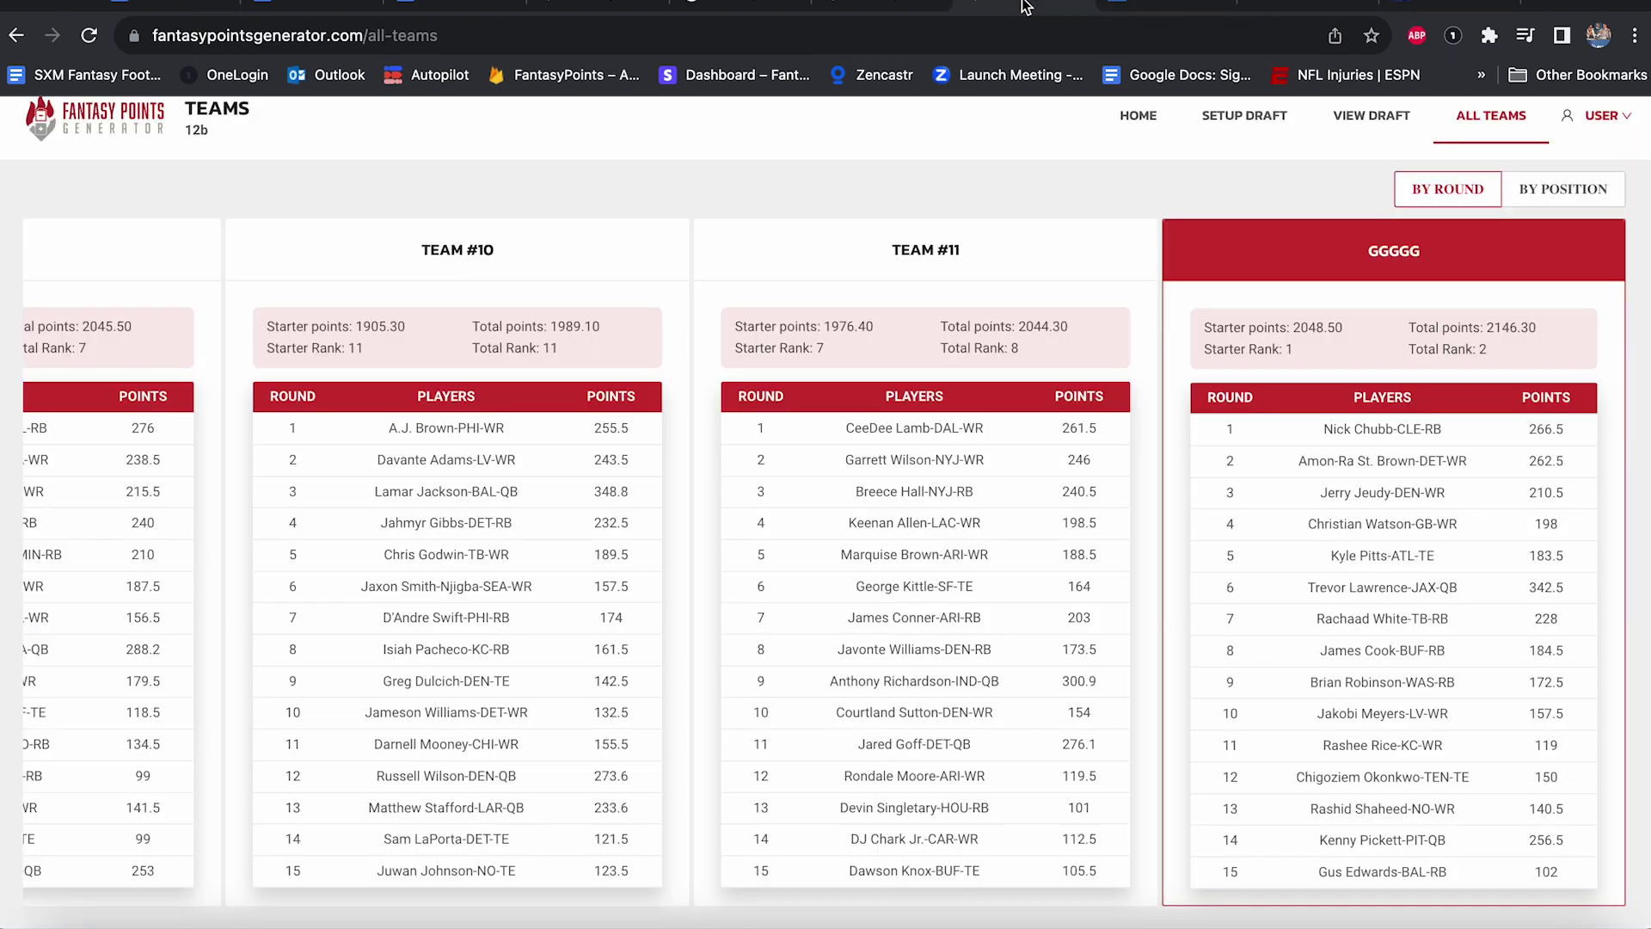
click(882, 10)
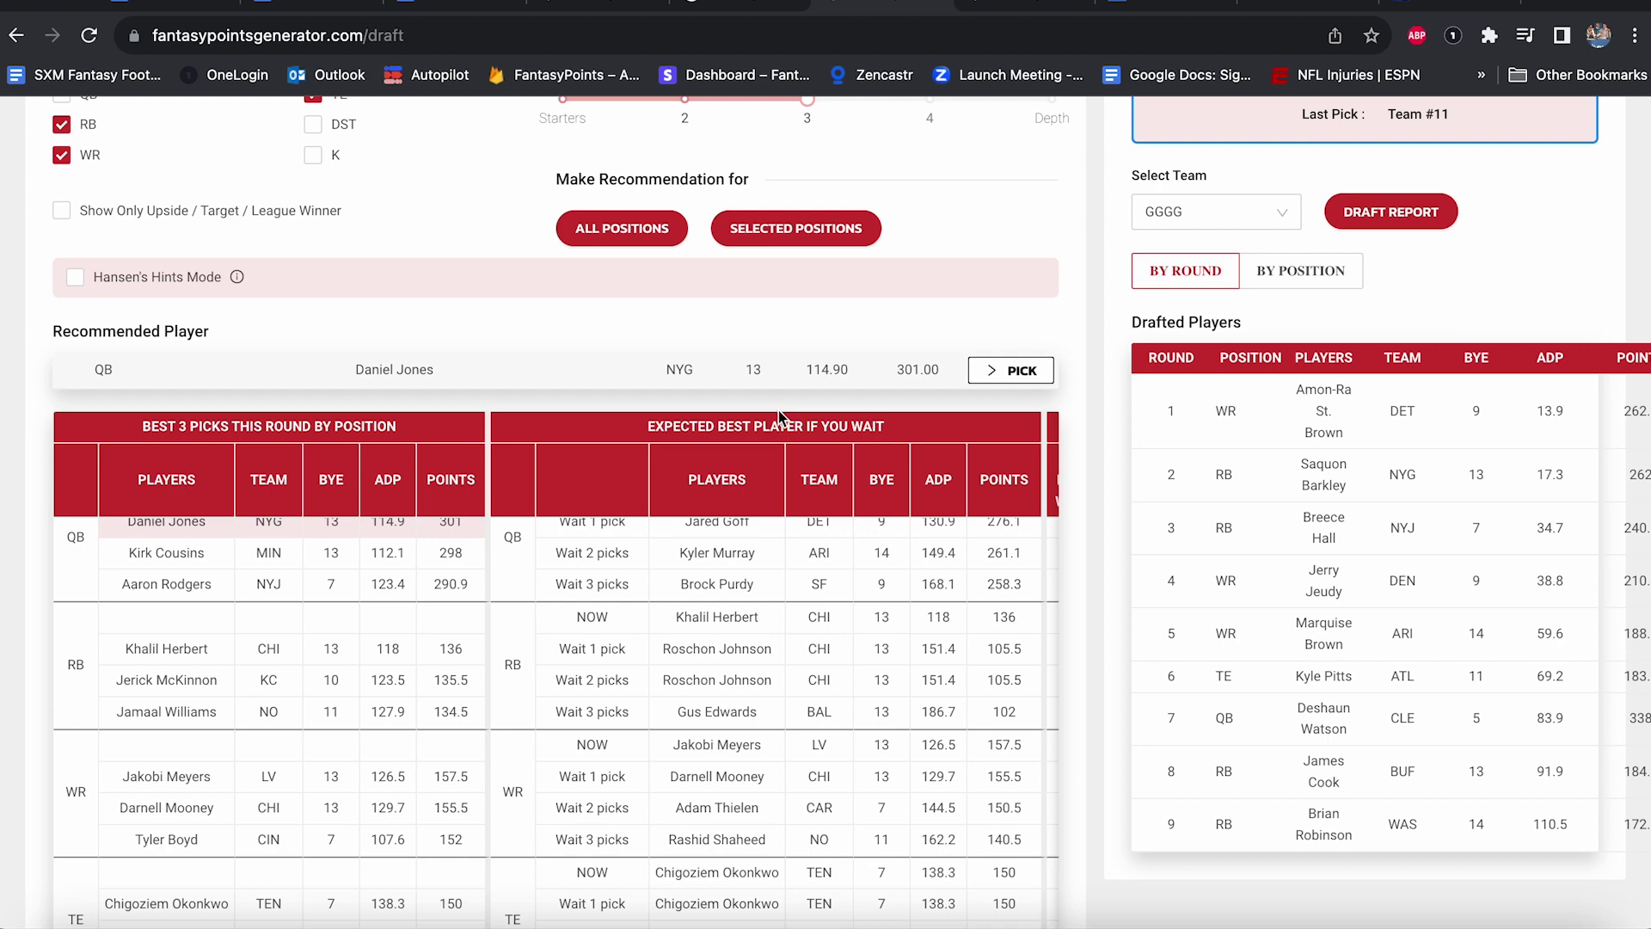
Scroll the Available Players list and draft WR Jakobi Meyers.
scroll(456, 284, up, 3)
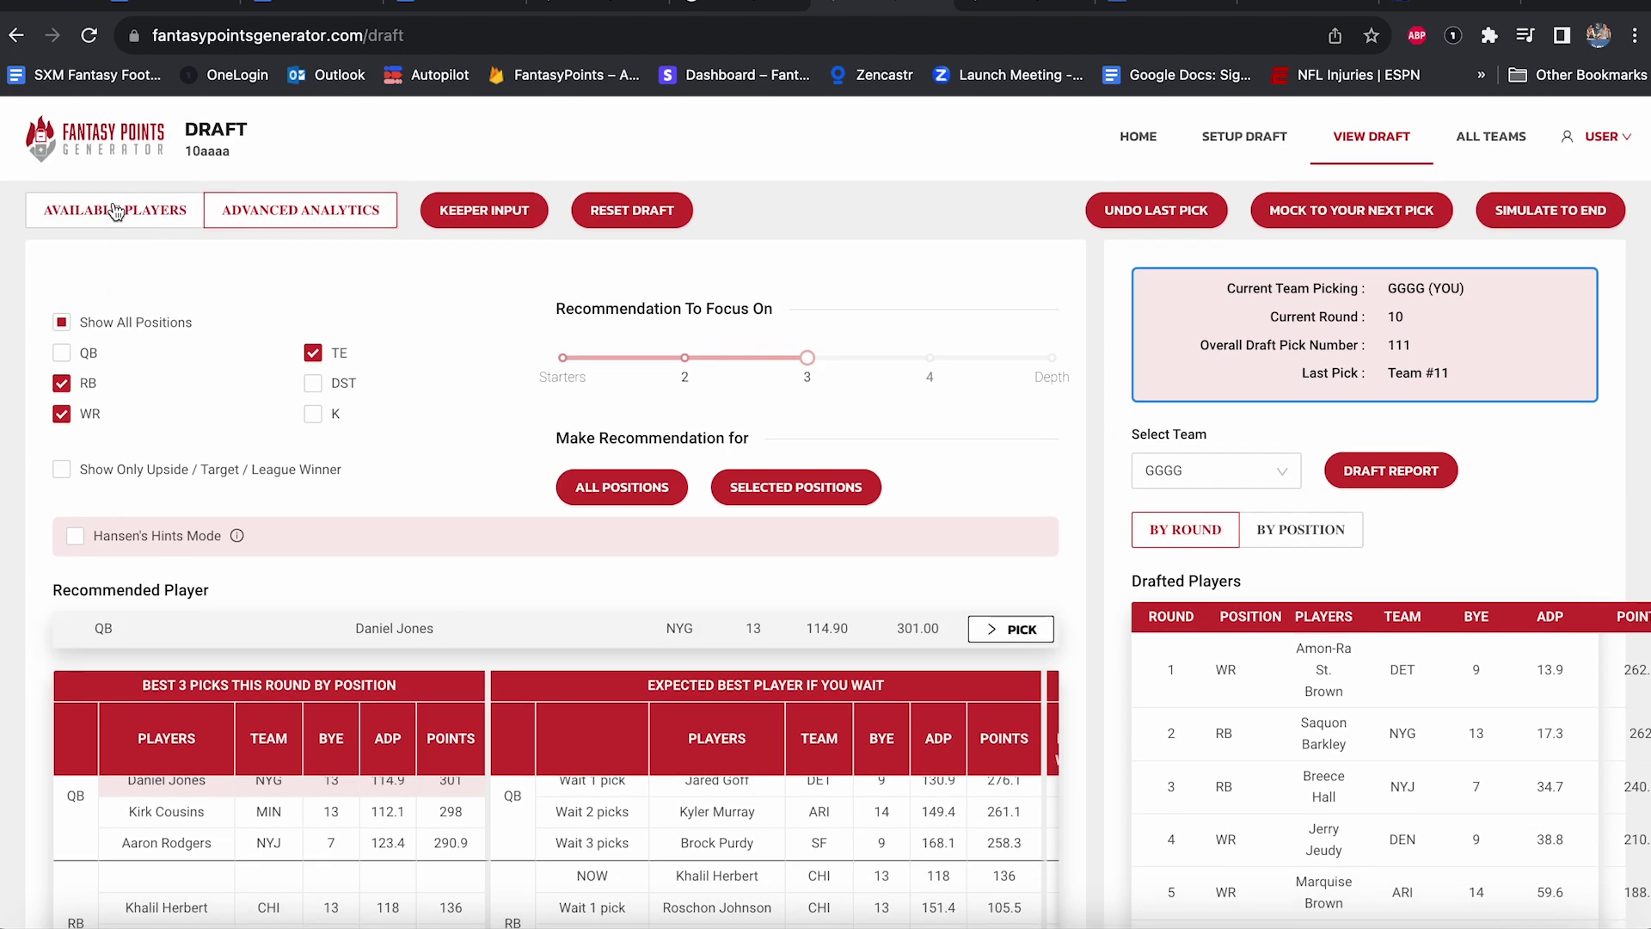
scroll(469, 671, down, 3)
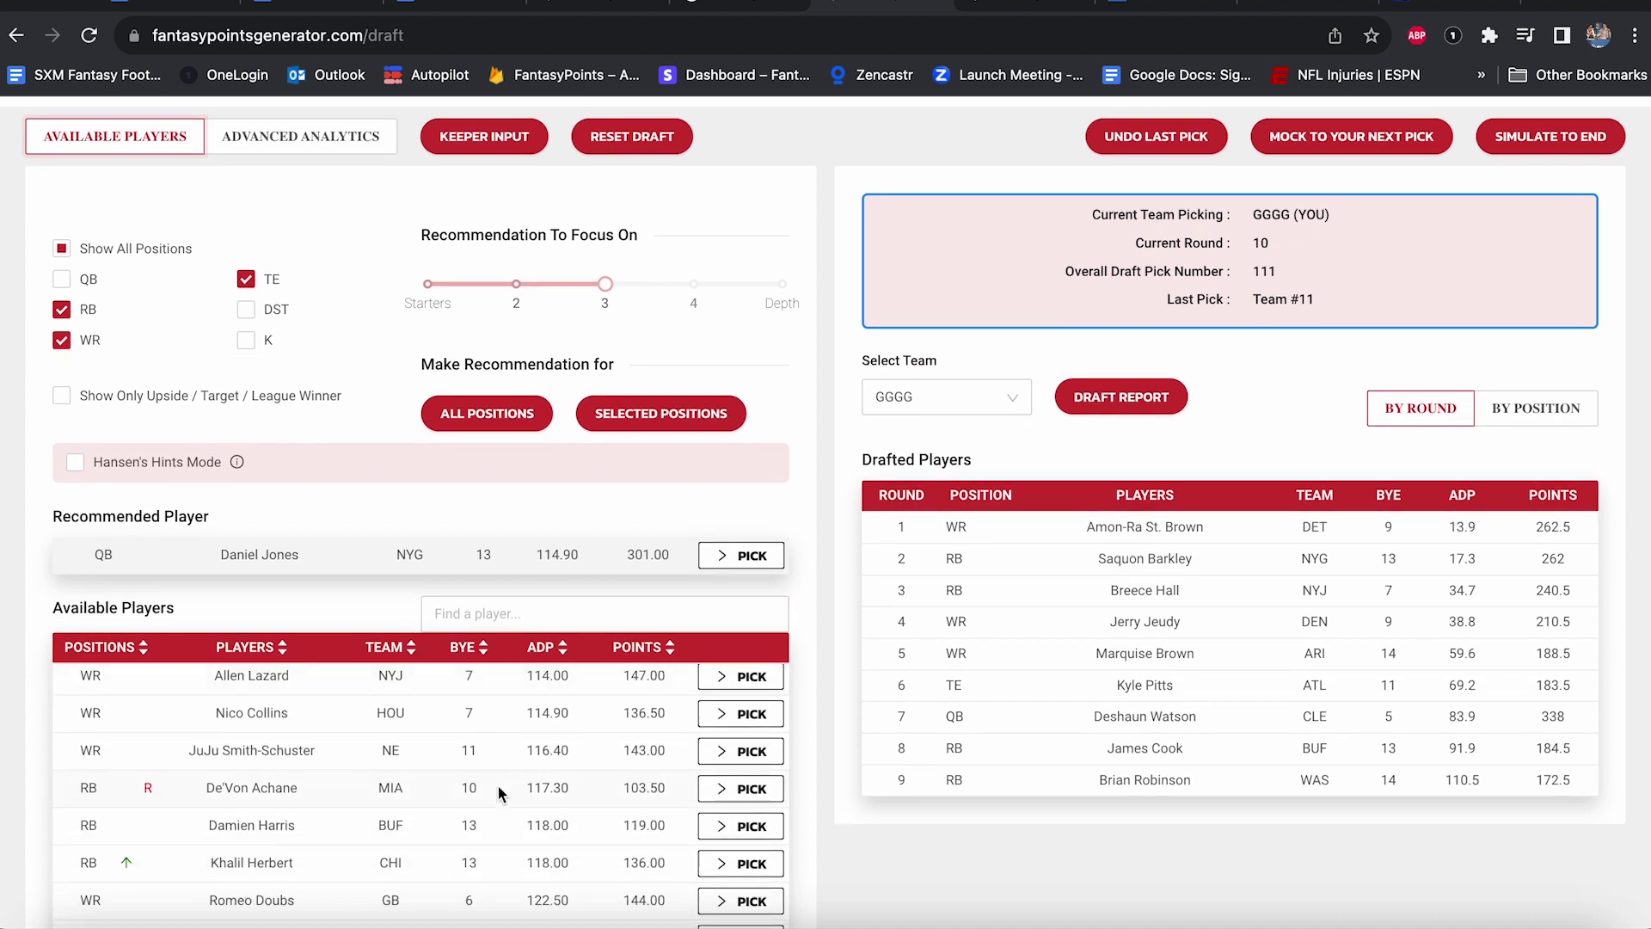
scroll(498, 787, down, 1)
scroll(498, 786, down, 5)
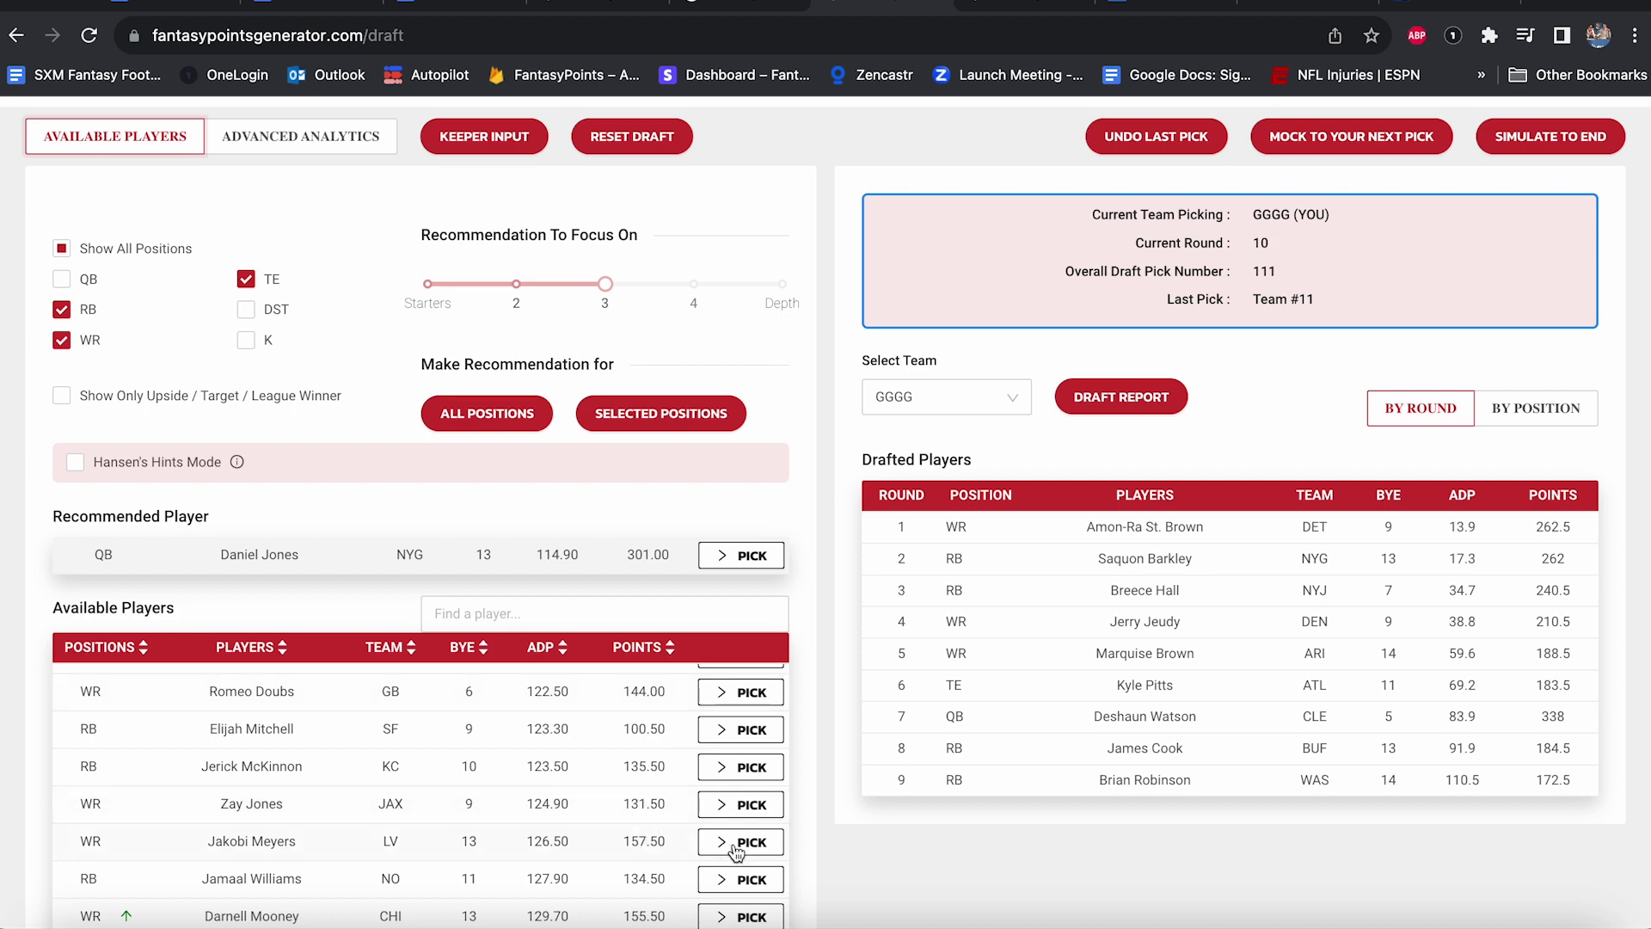
click(737, 846)
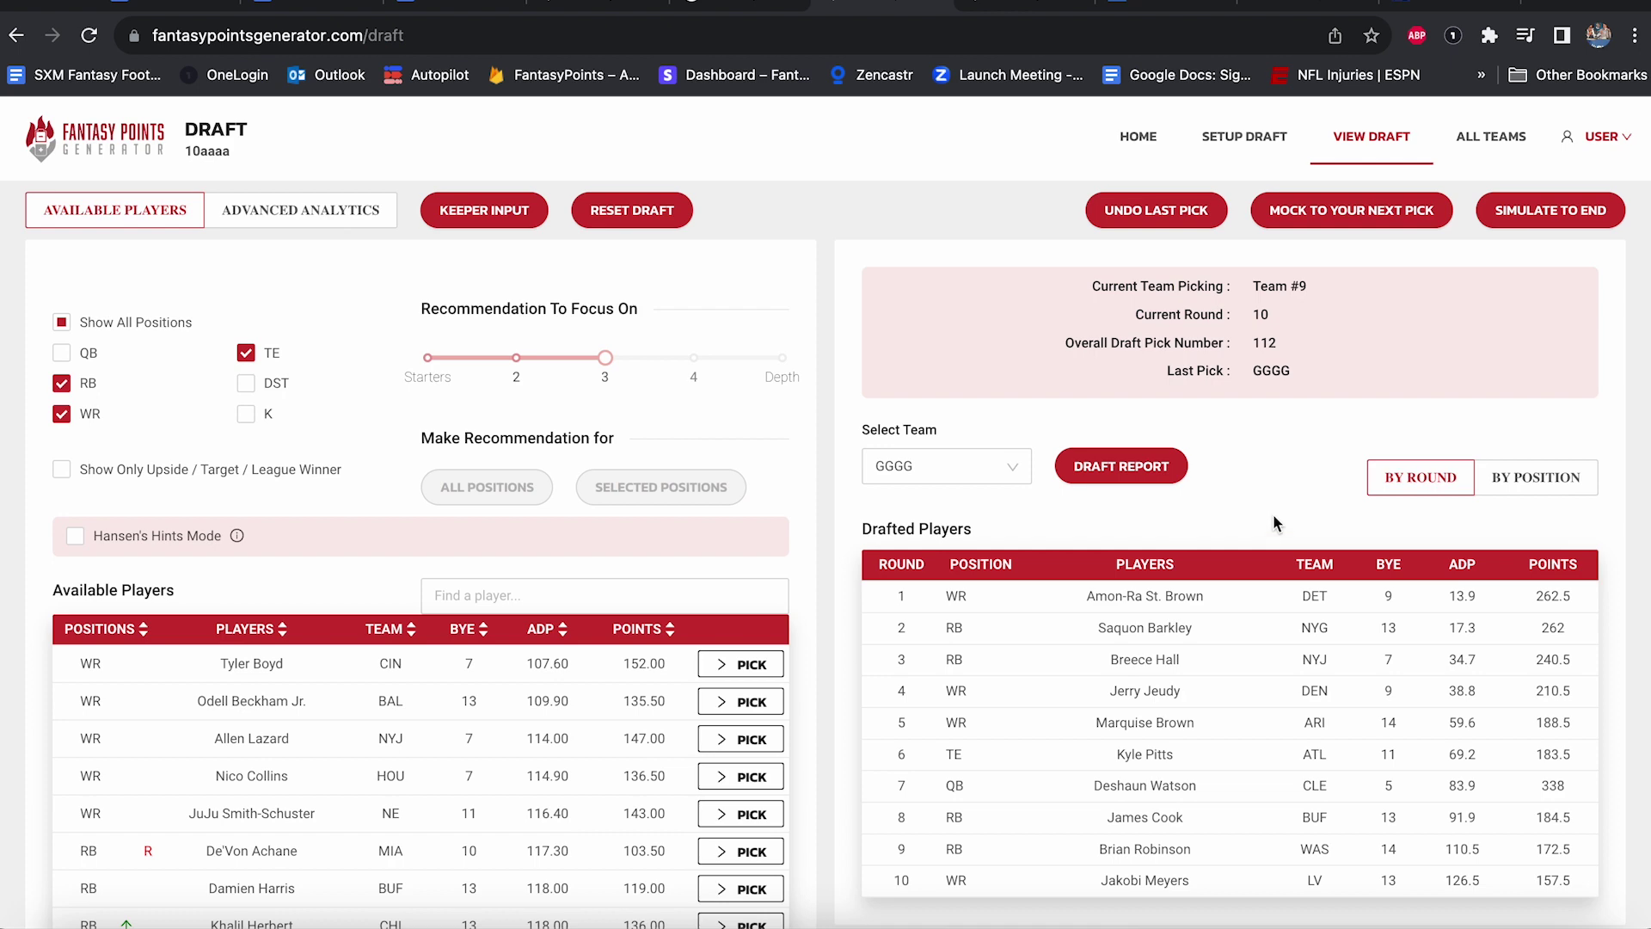
Mock ahead to round 11, pick 130, get Chigoziem Okonkwo recommended, and review the analytics.
click(1365, 214)
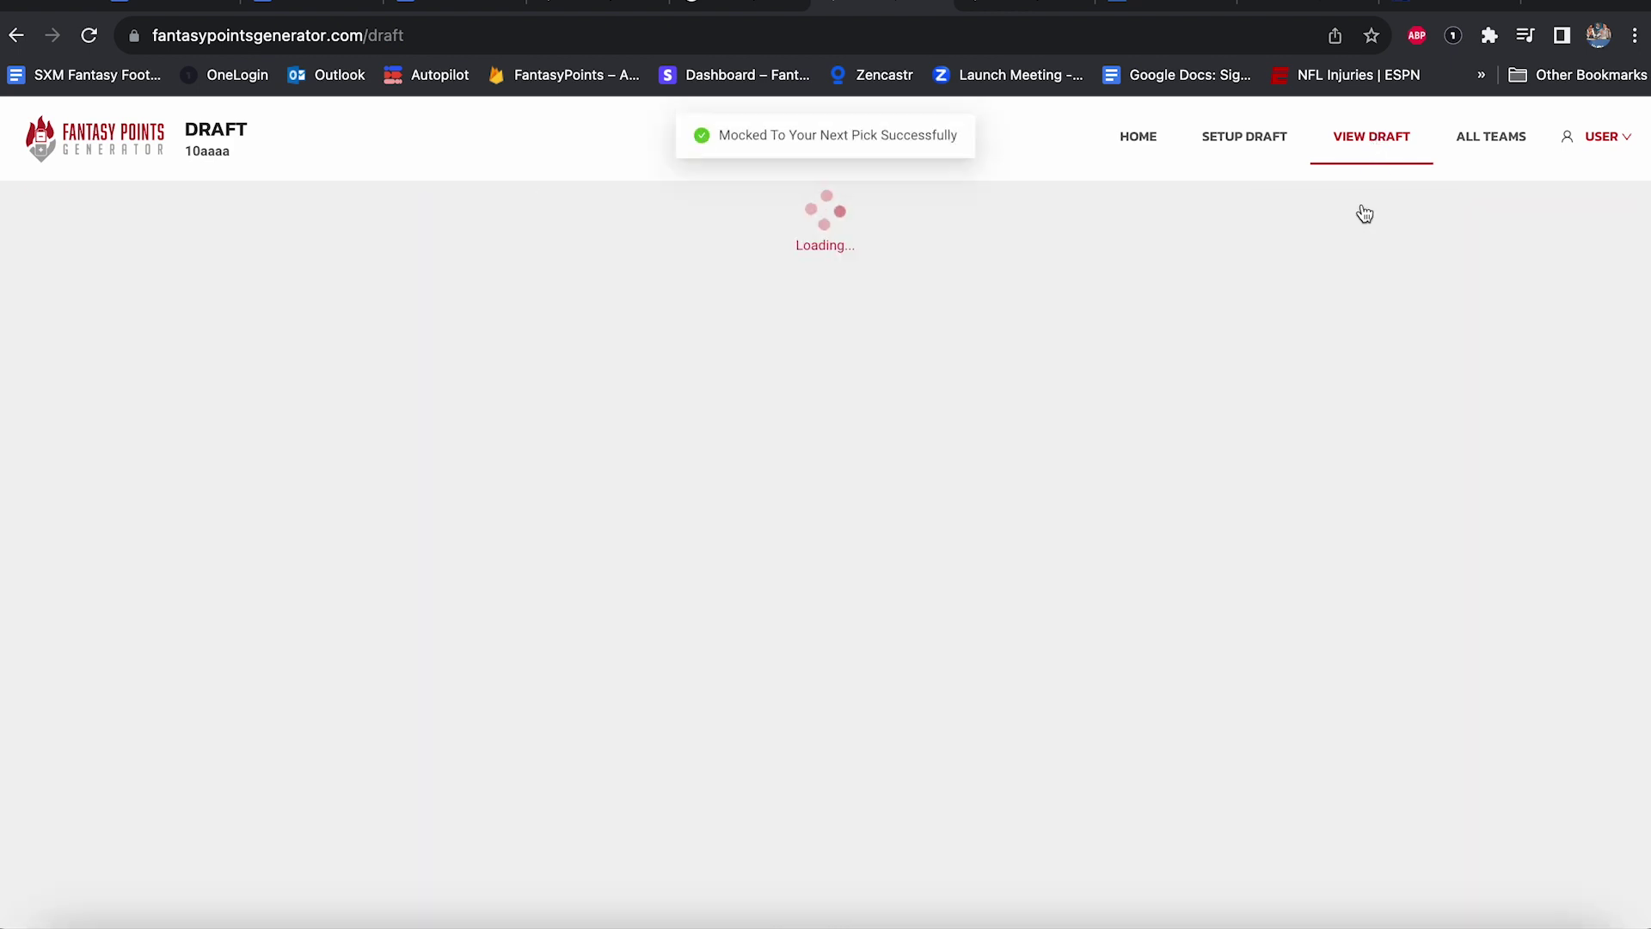
click(694, 488)
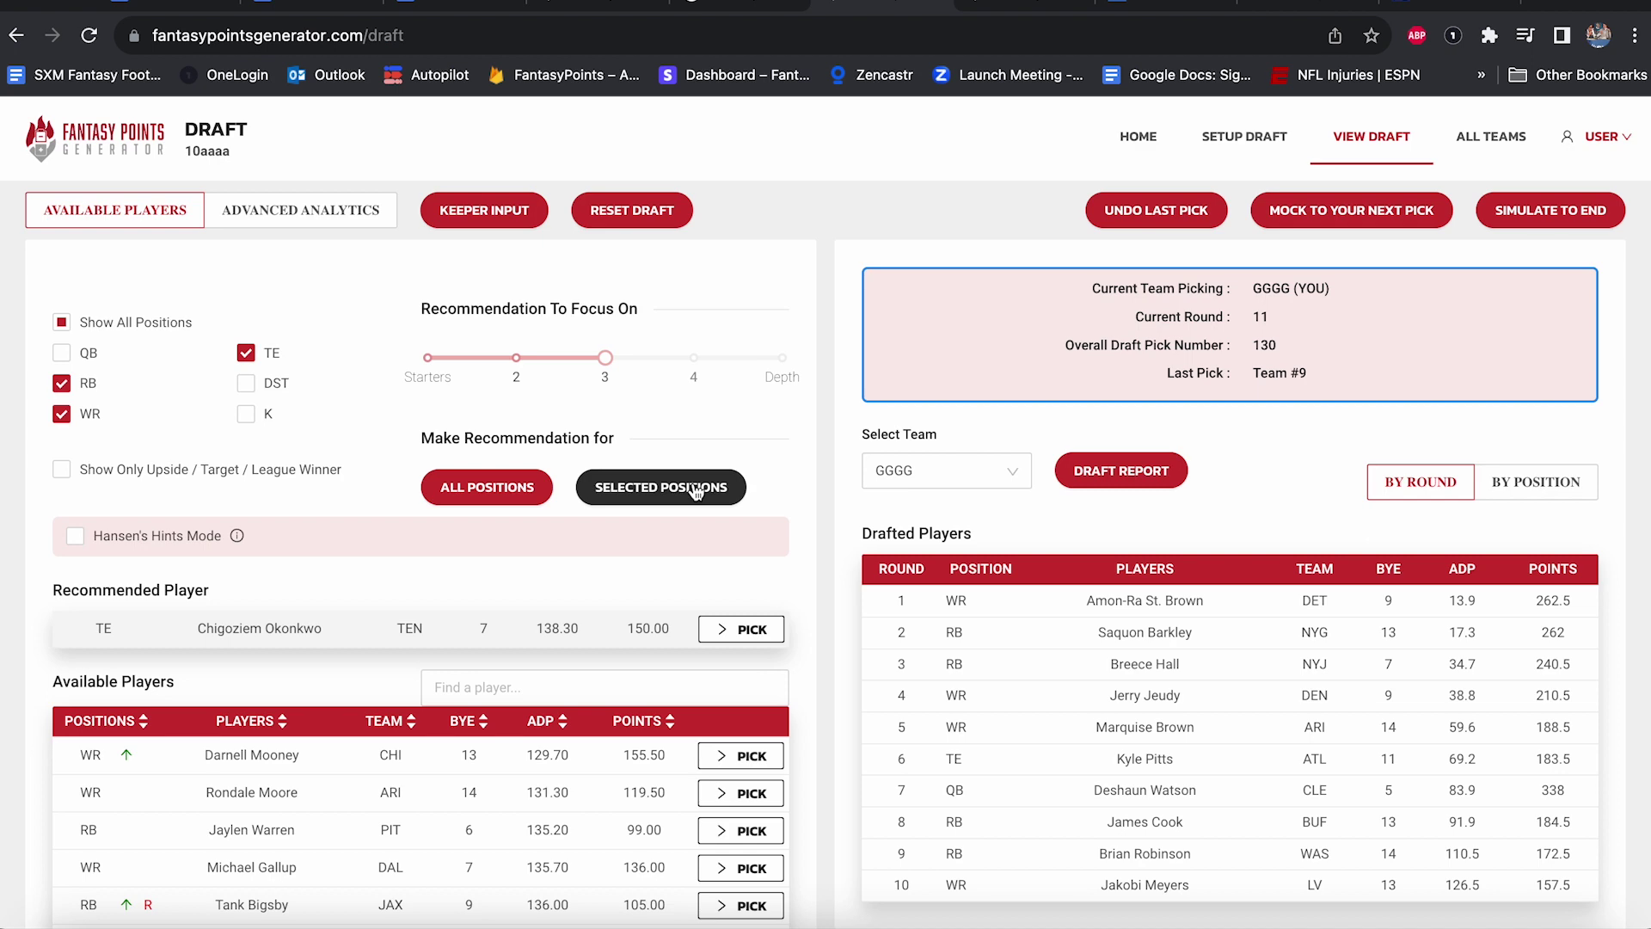
click(342, 215)
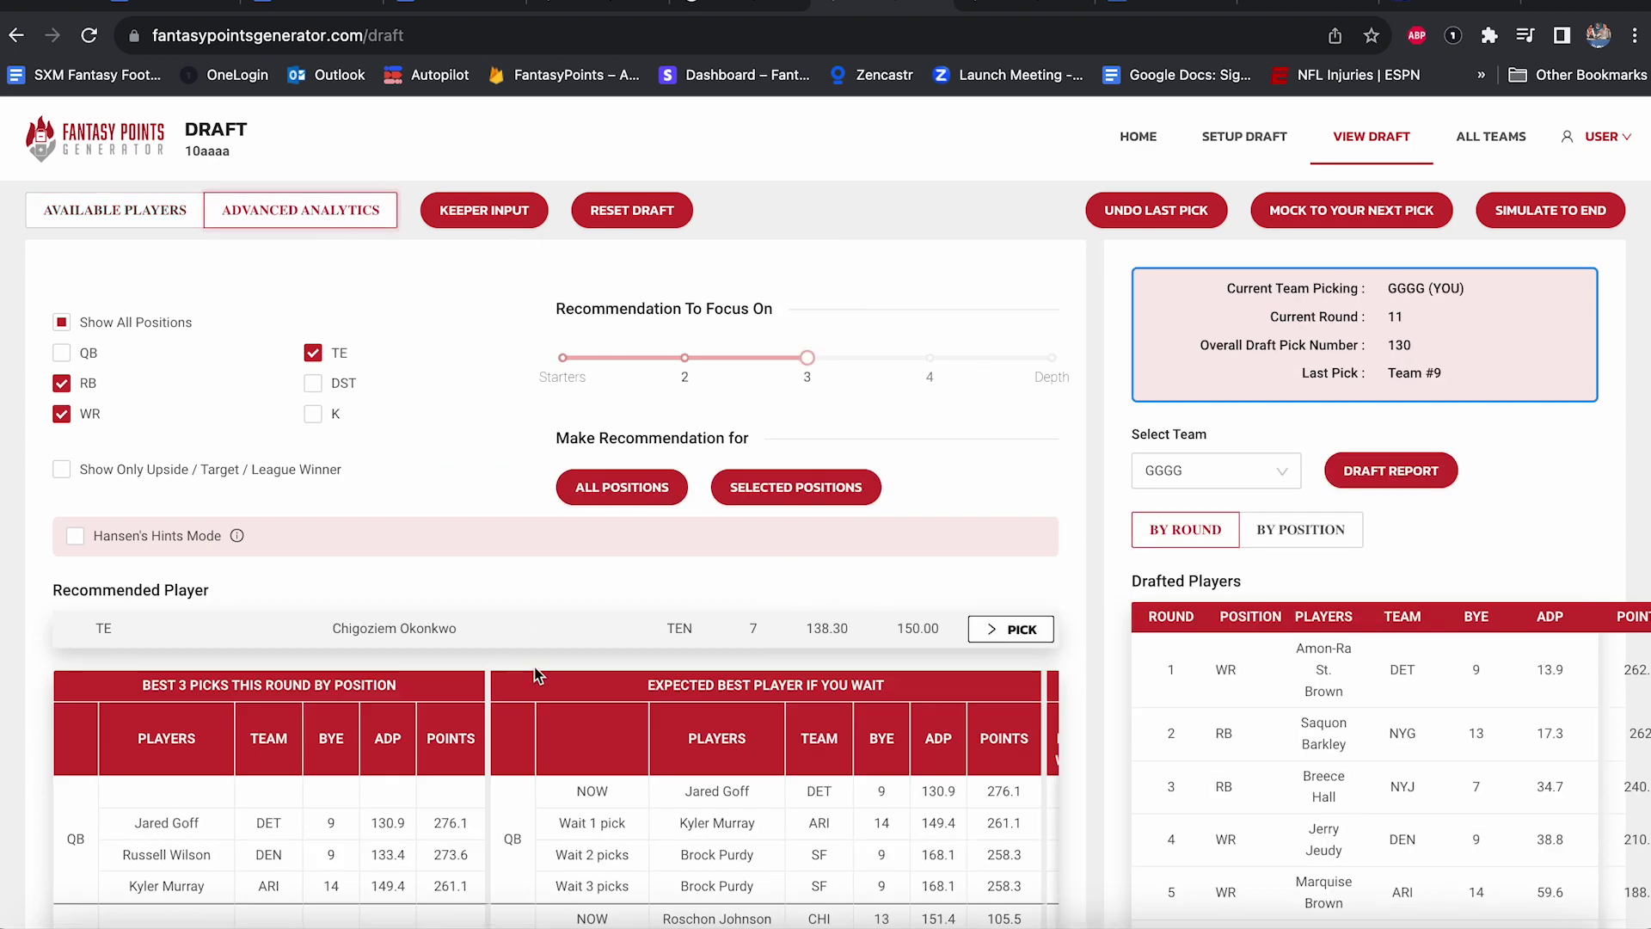
scroll(535, 672, down, 5)
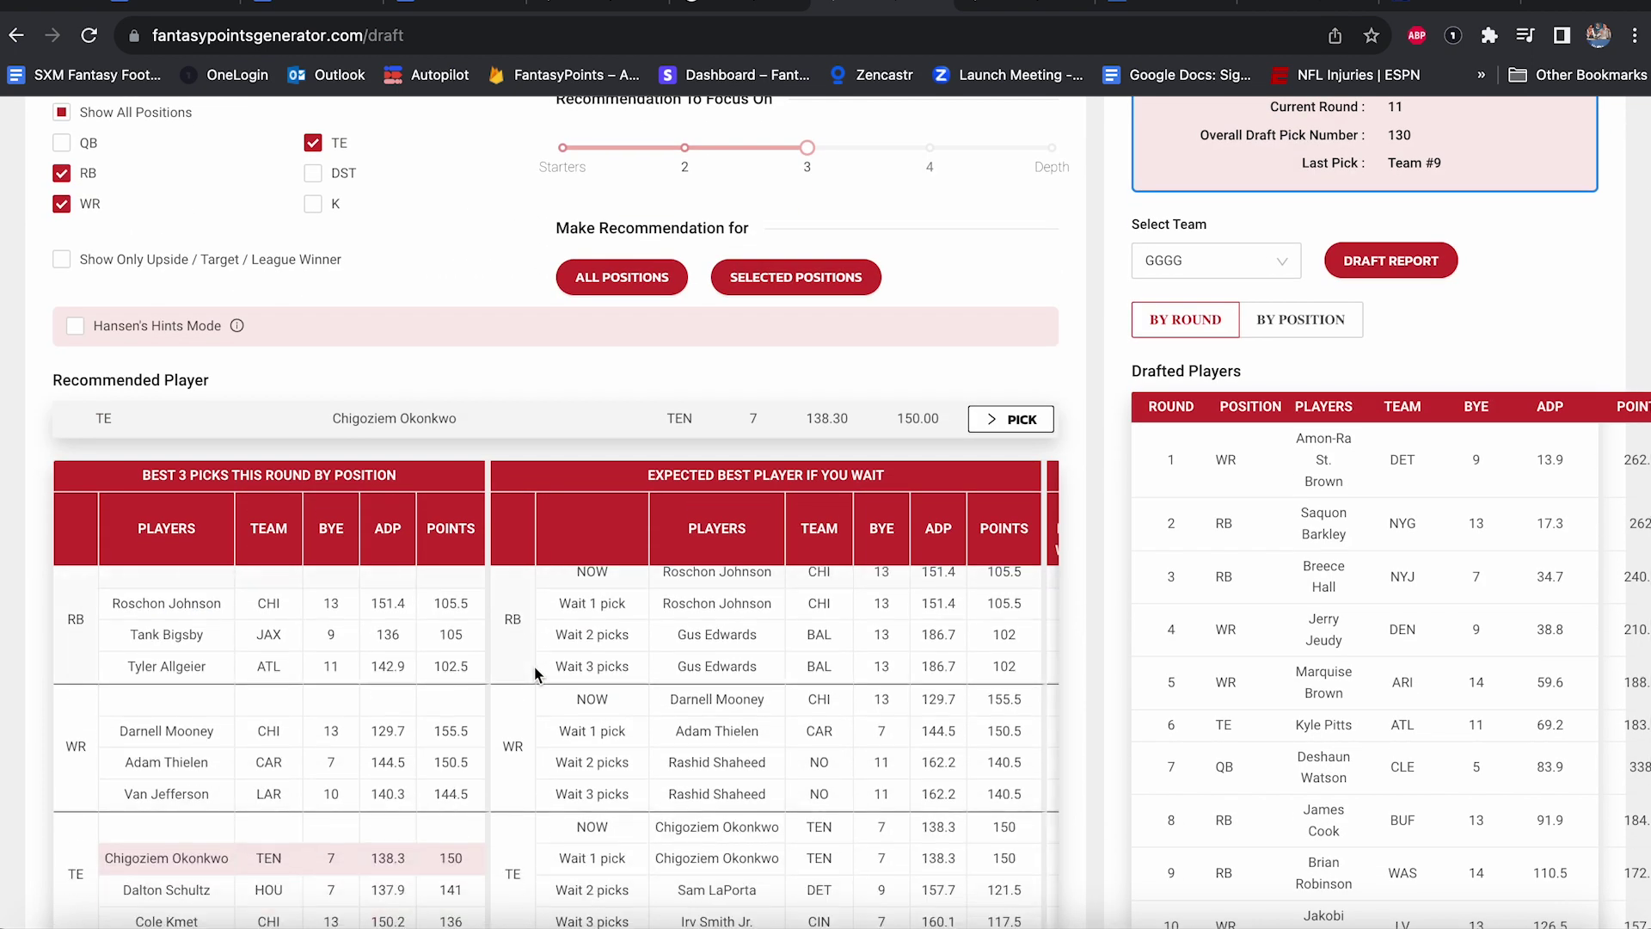
scroll(534, 666, down, 1)
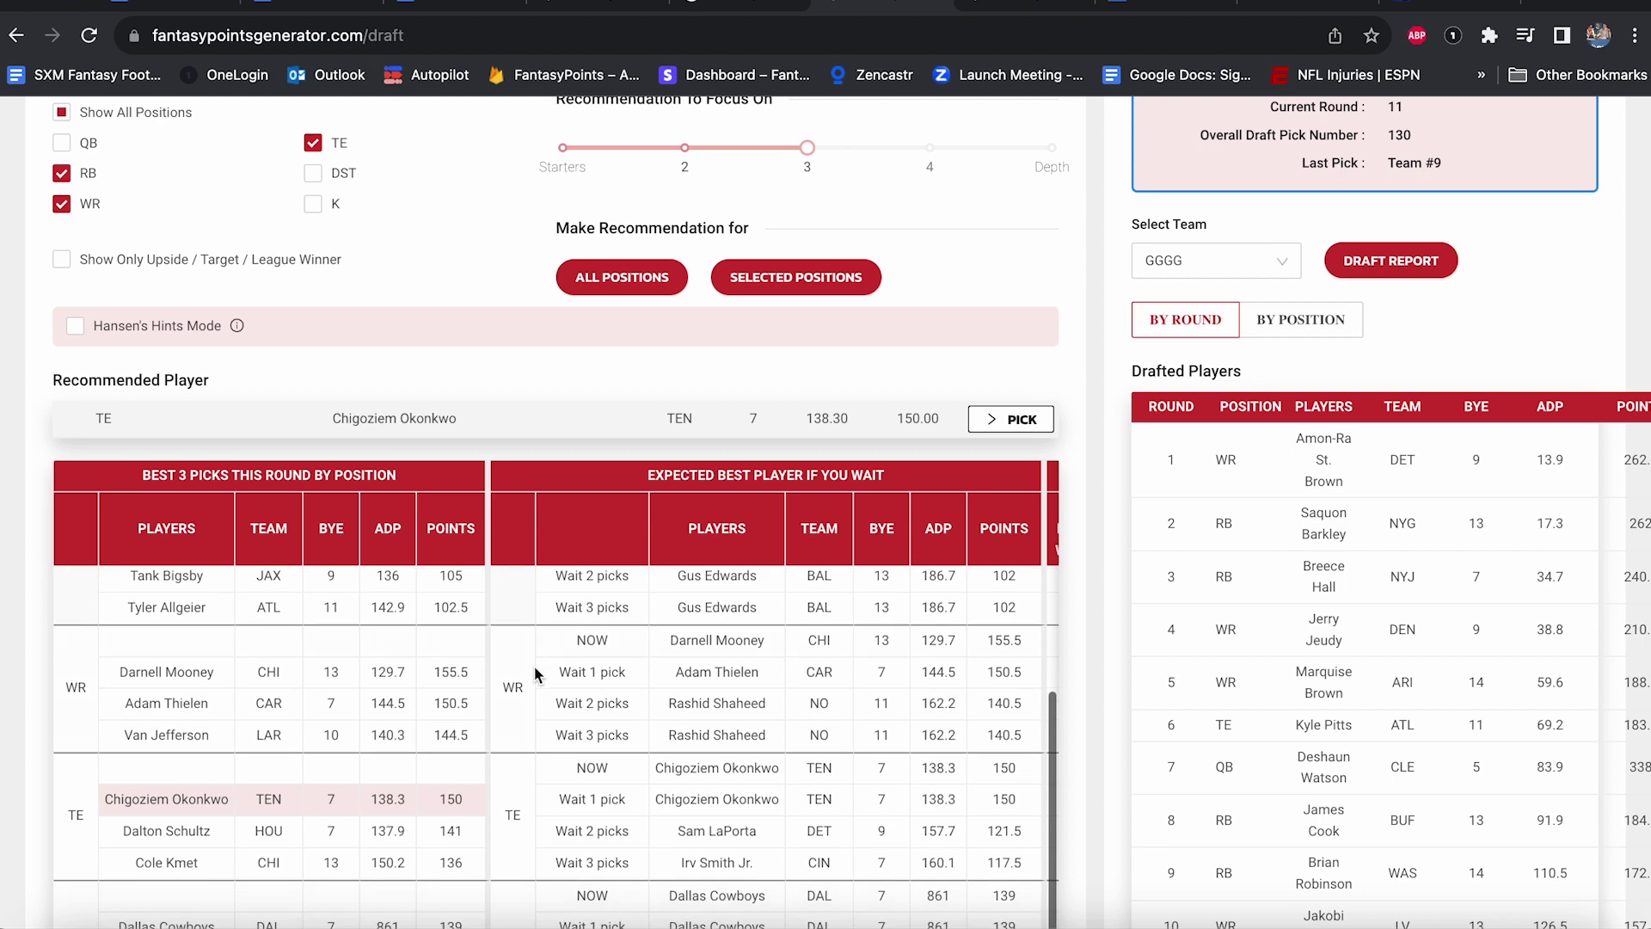
Cycle through the guide, inbox, standings and draft tabs, ending on the FPG welcome page.
click(181, 7)
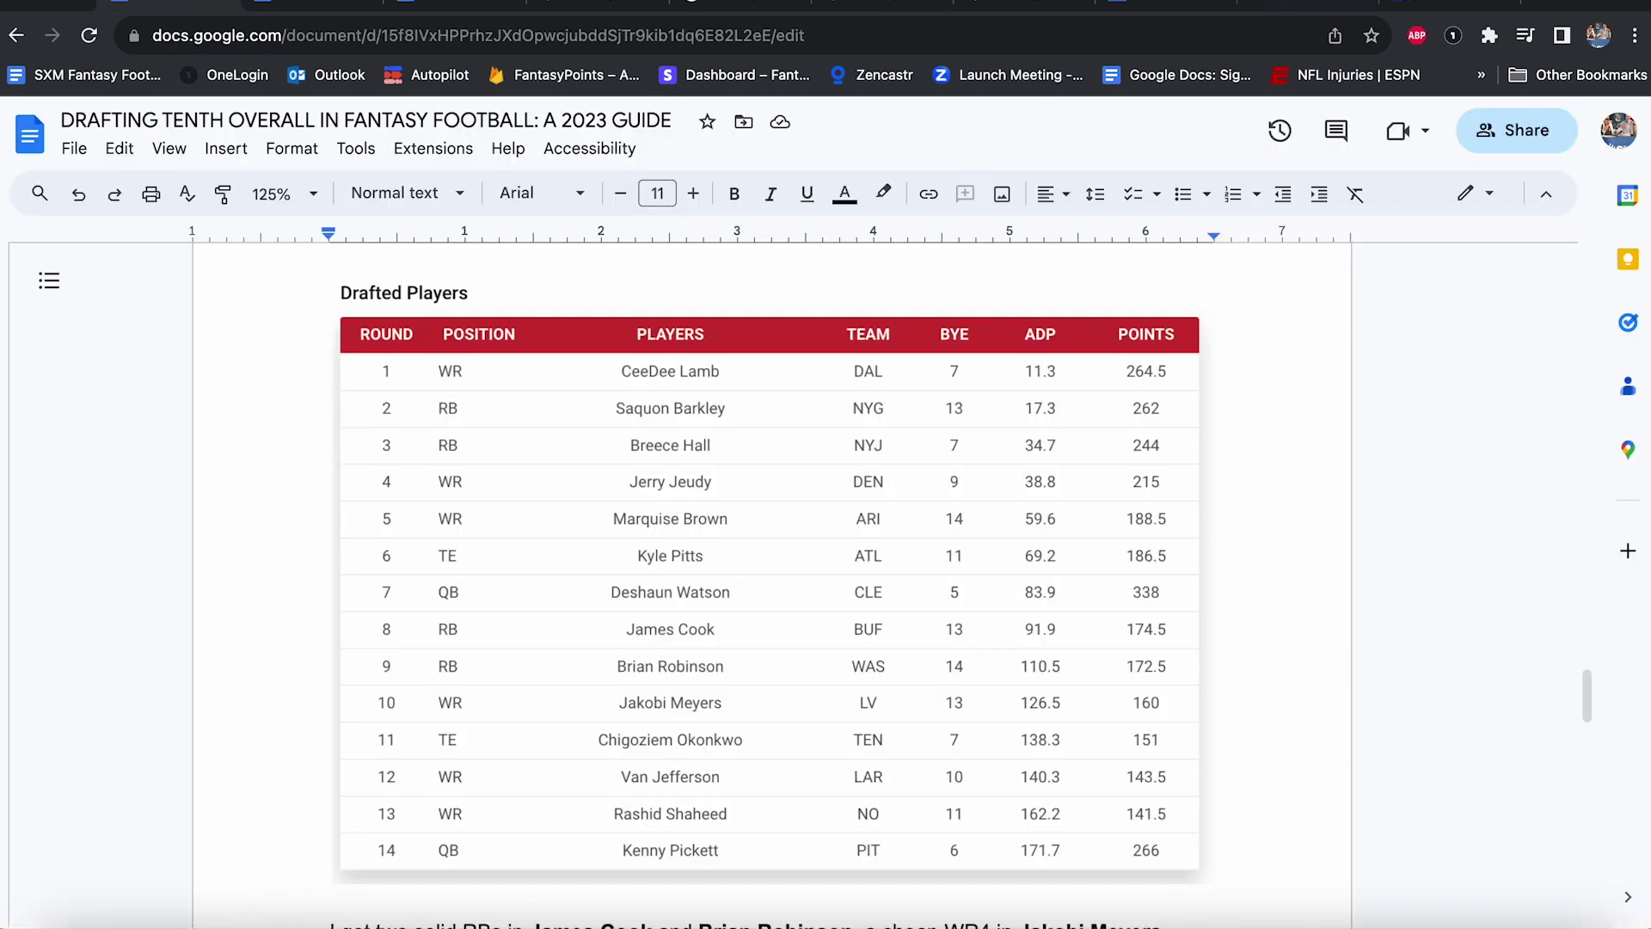
click(1277, 3)
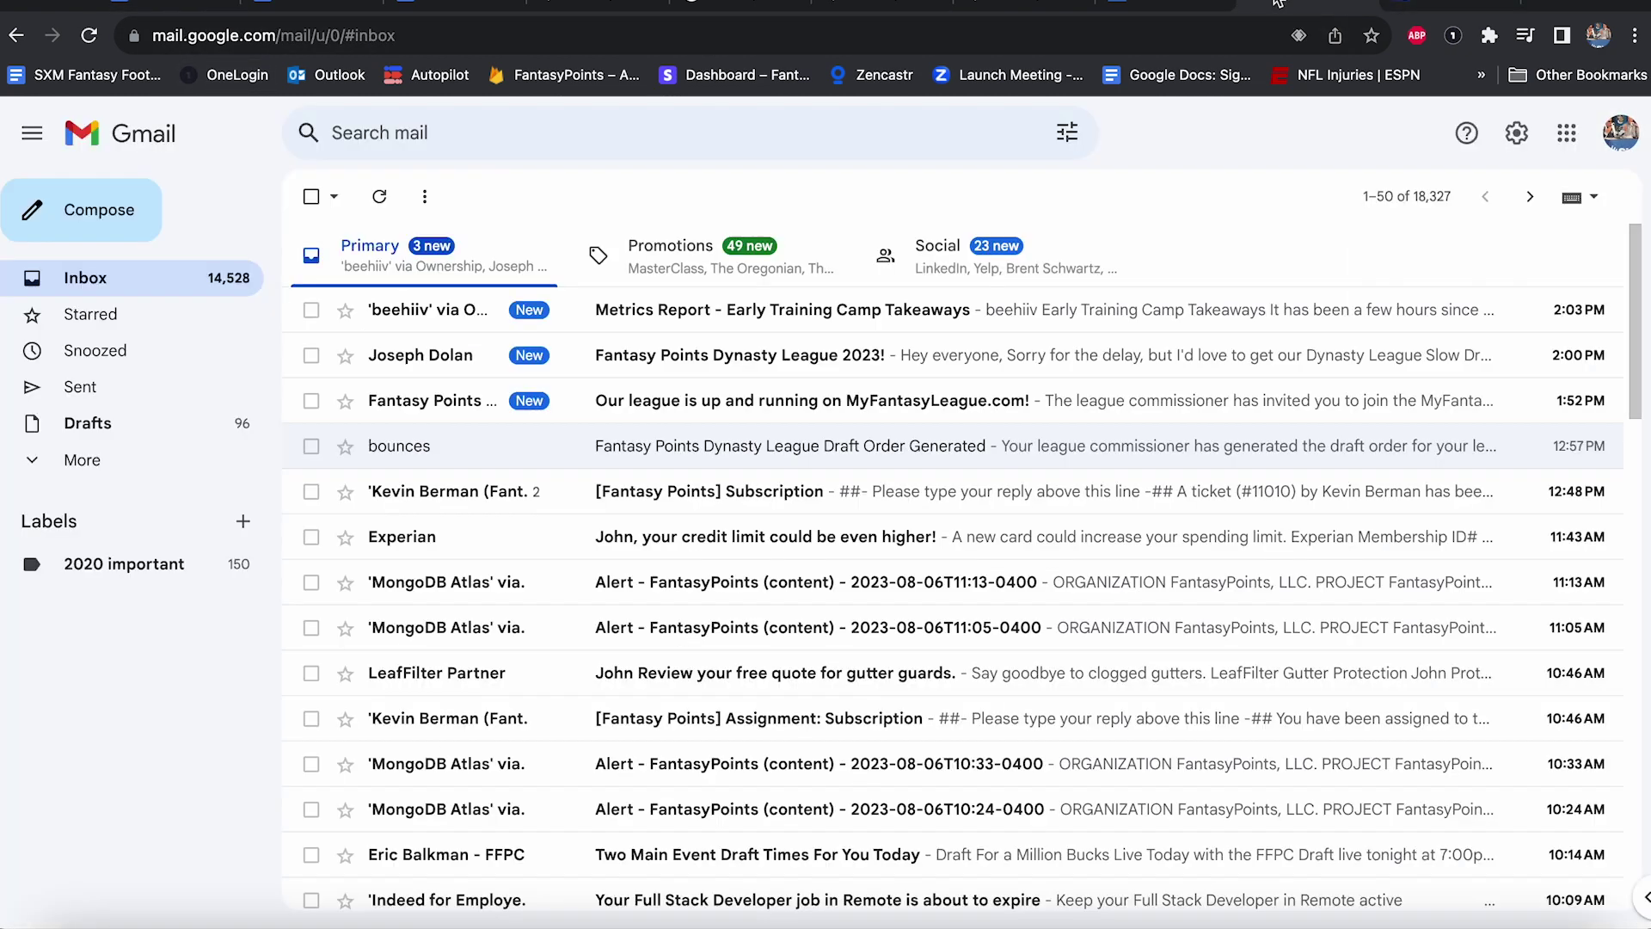
click(1049, 4)
click(821, 6)
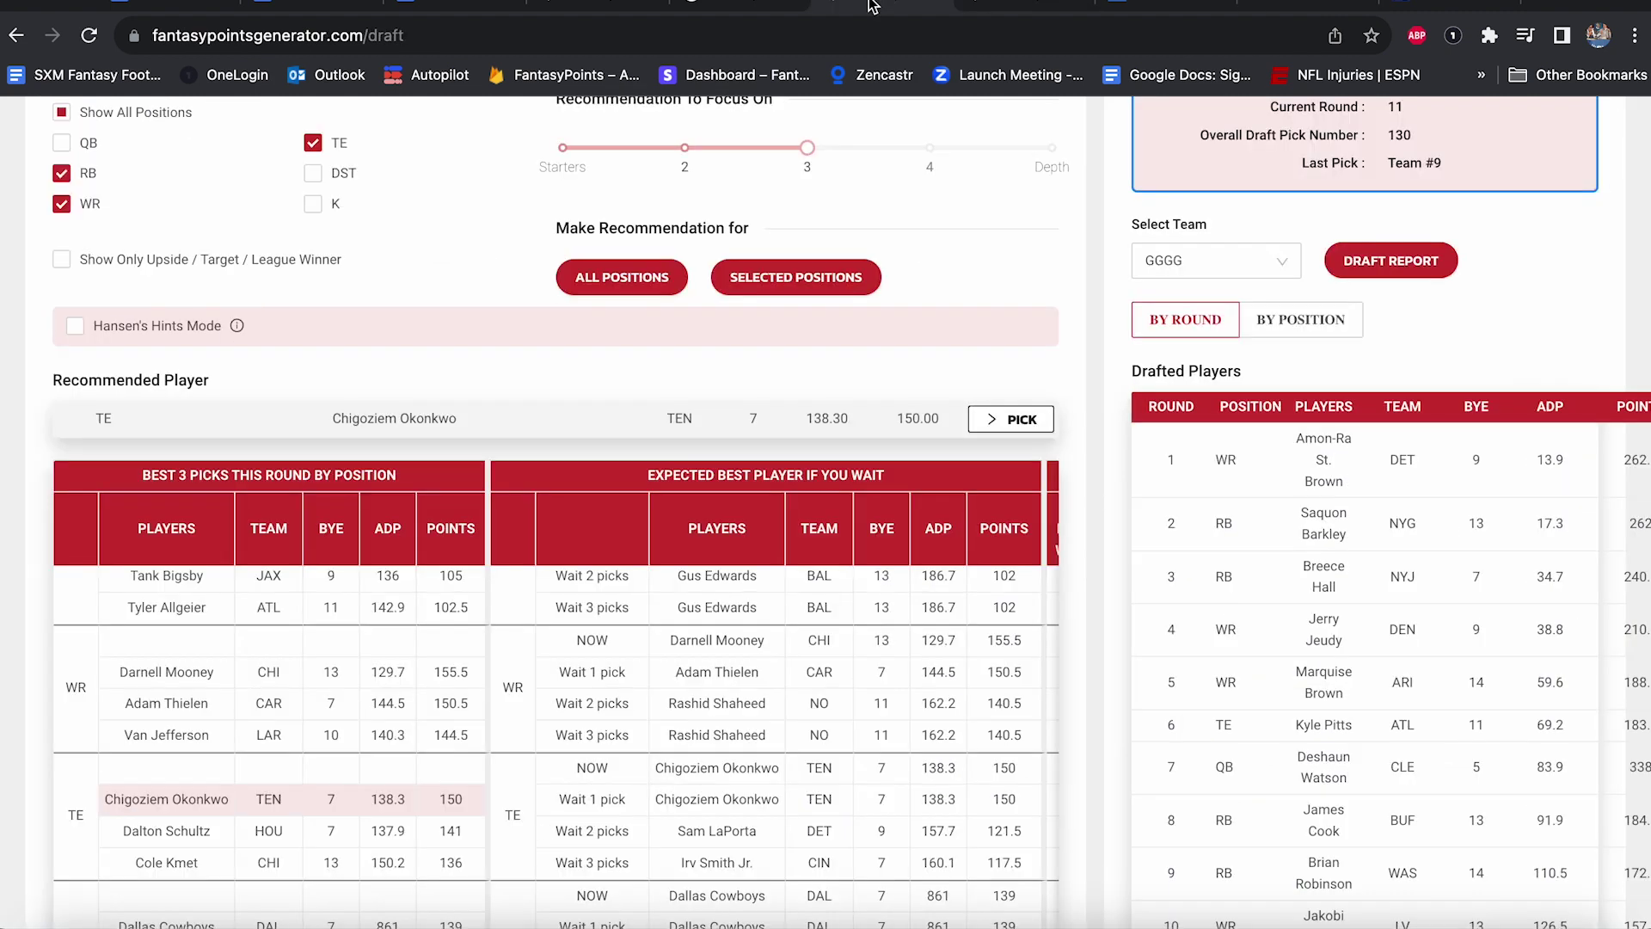
click(748, 9)
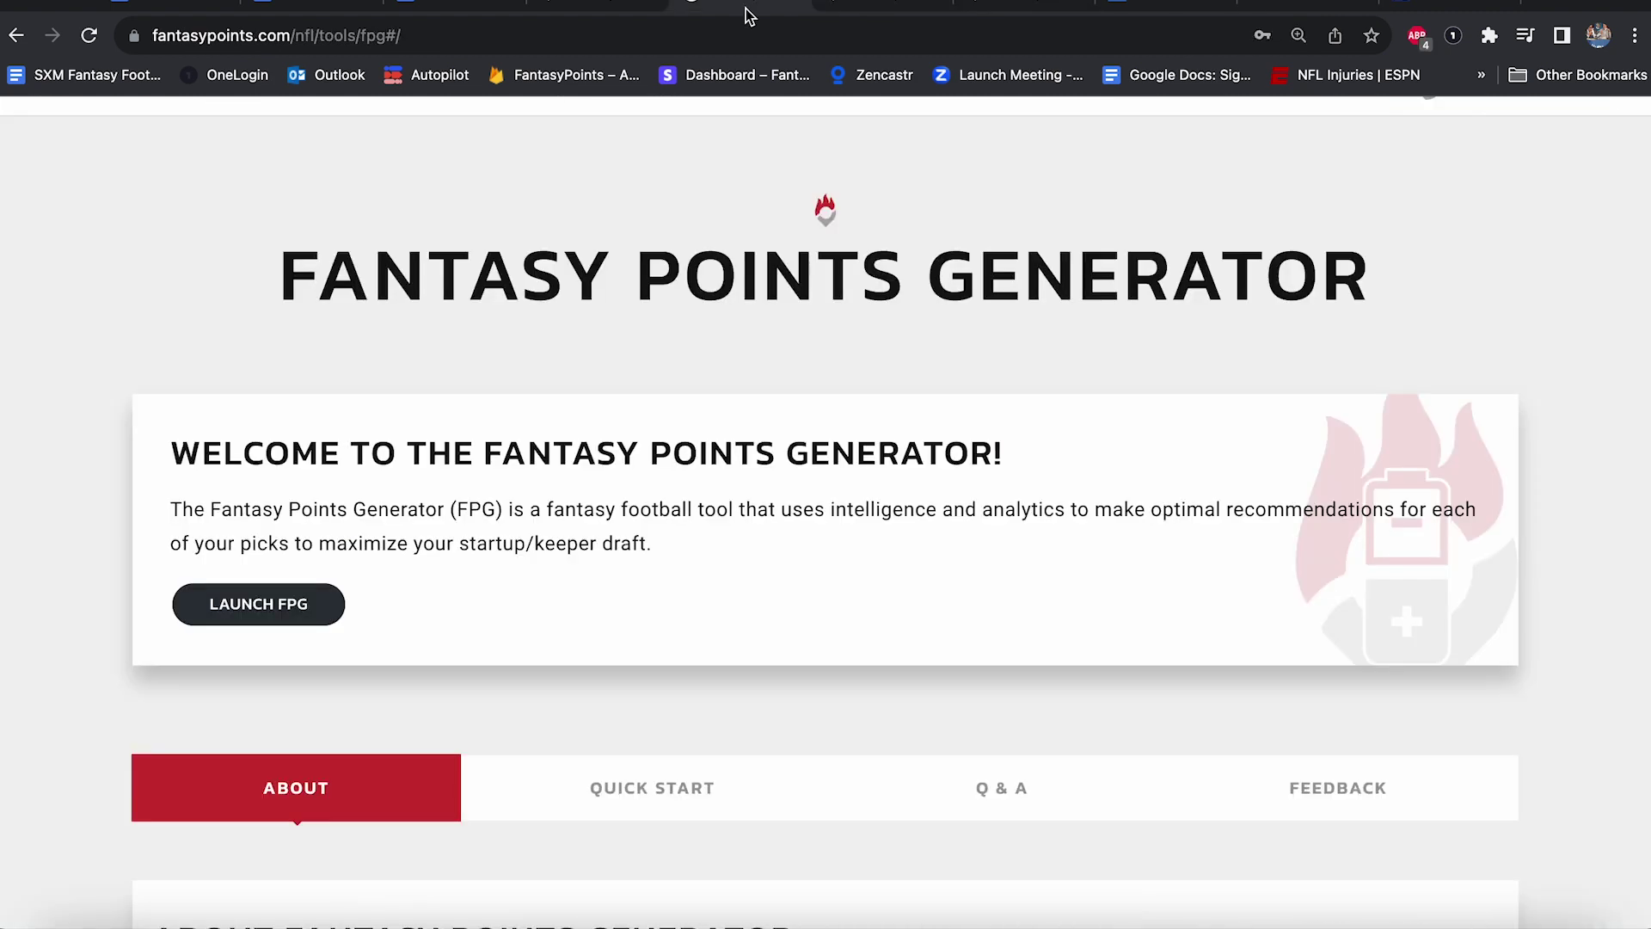
Back on the draft page, browse the Available Players list and the advanced analytics.
click(864, 10)
scroll(277, 380, up, 3)
click(164, 209)
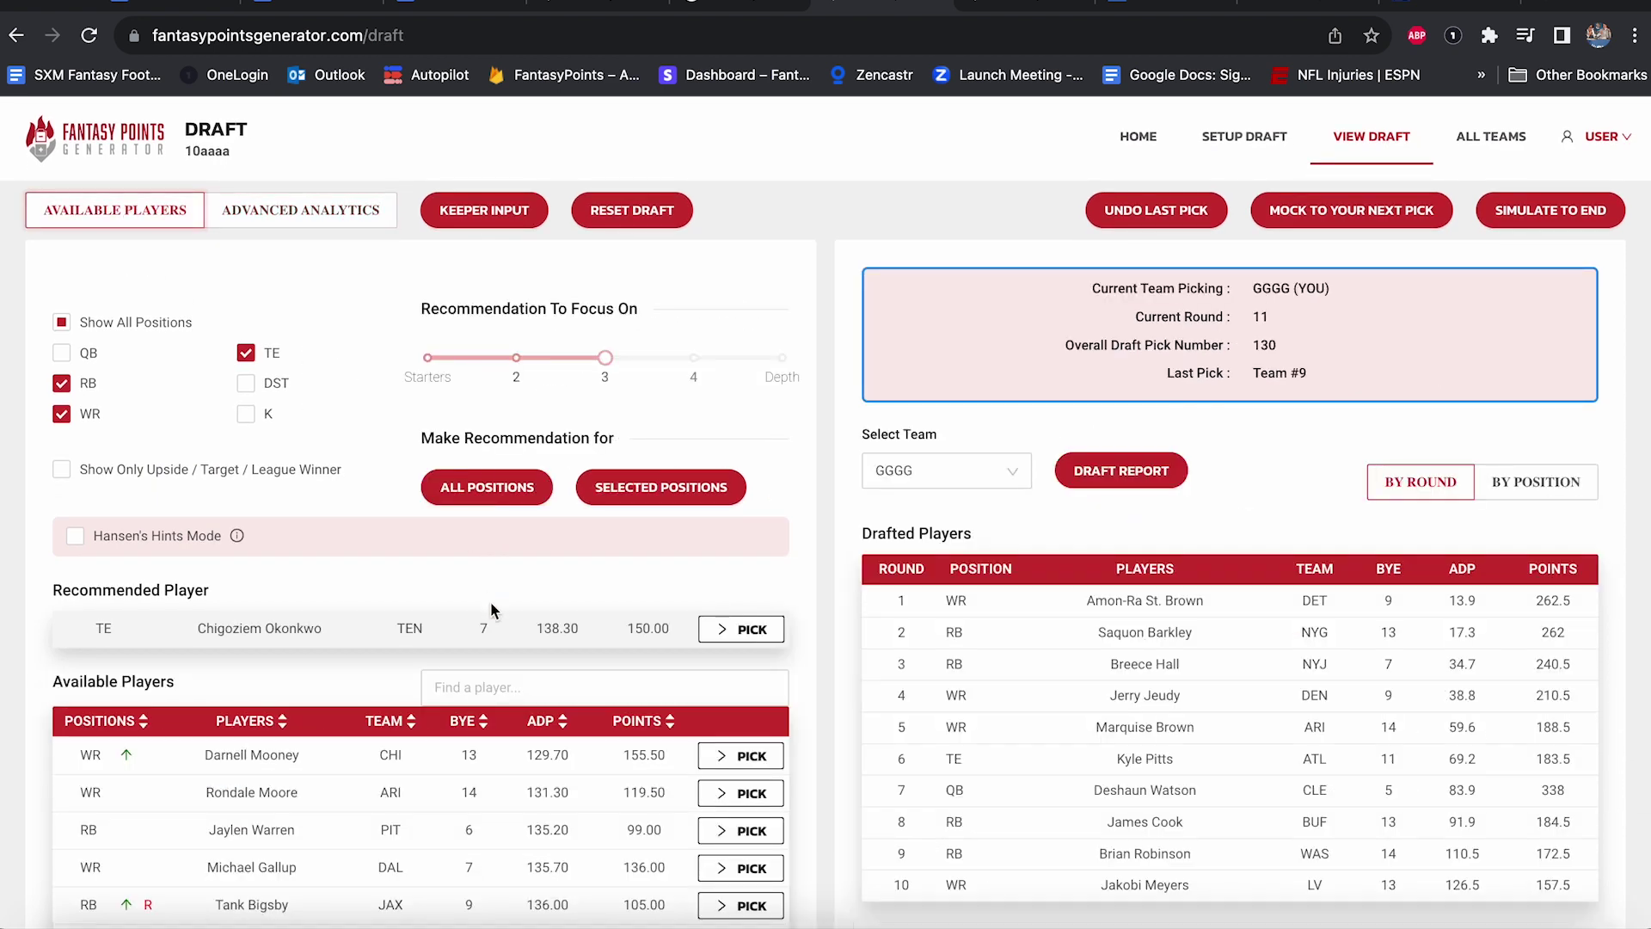
scroll(491, 609, down, 2)
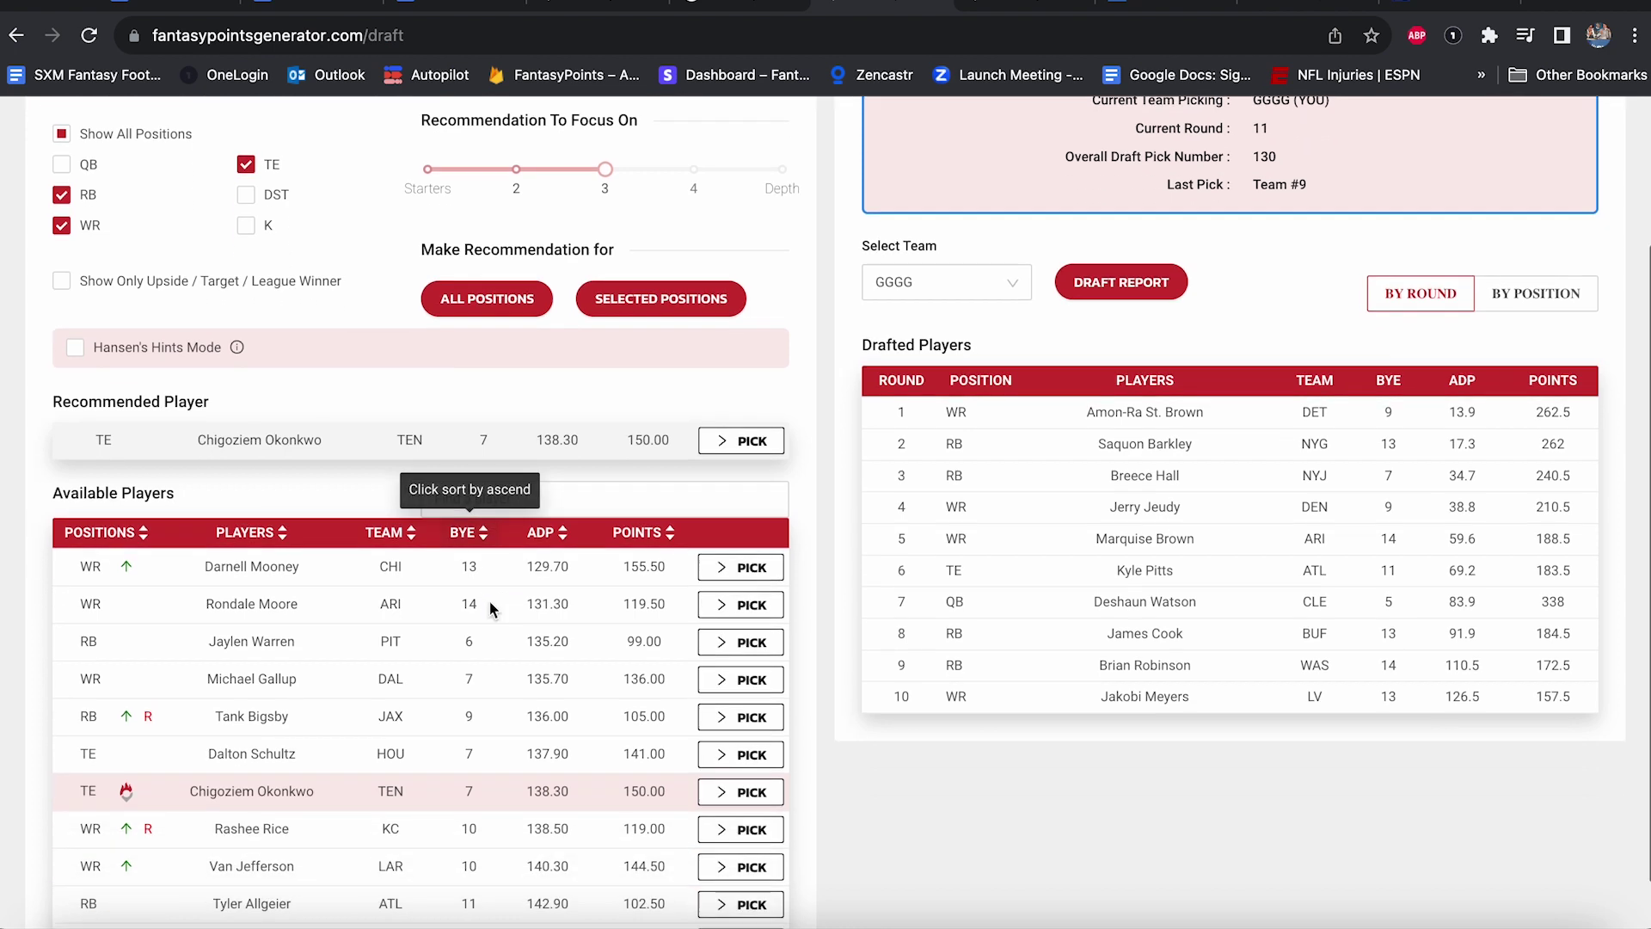
scroll(487, 599, up, 3)
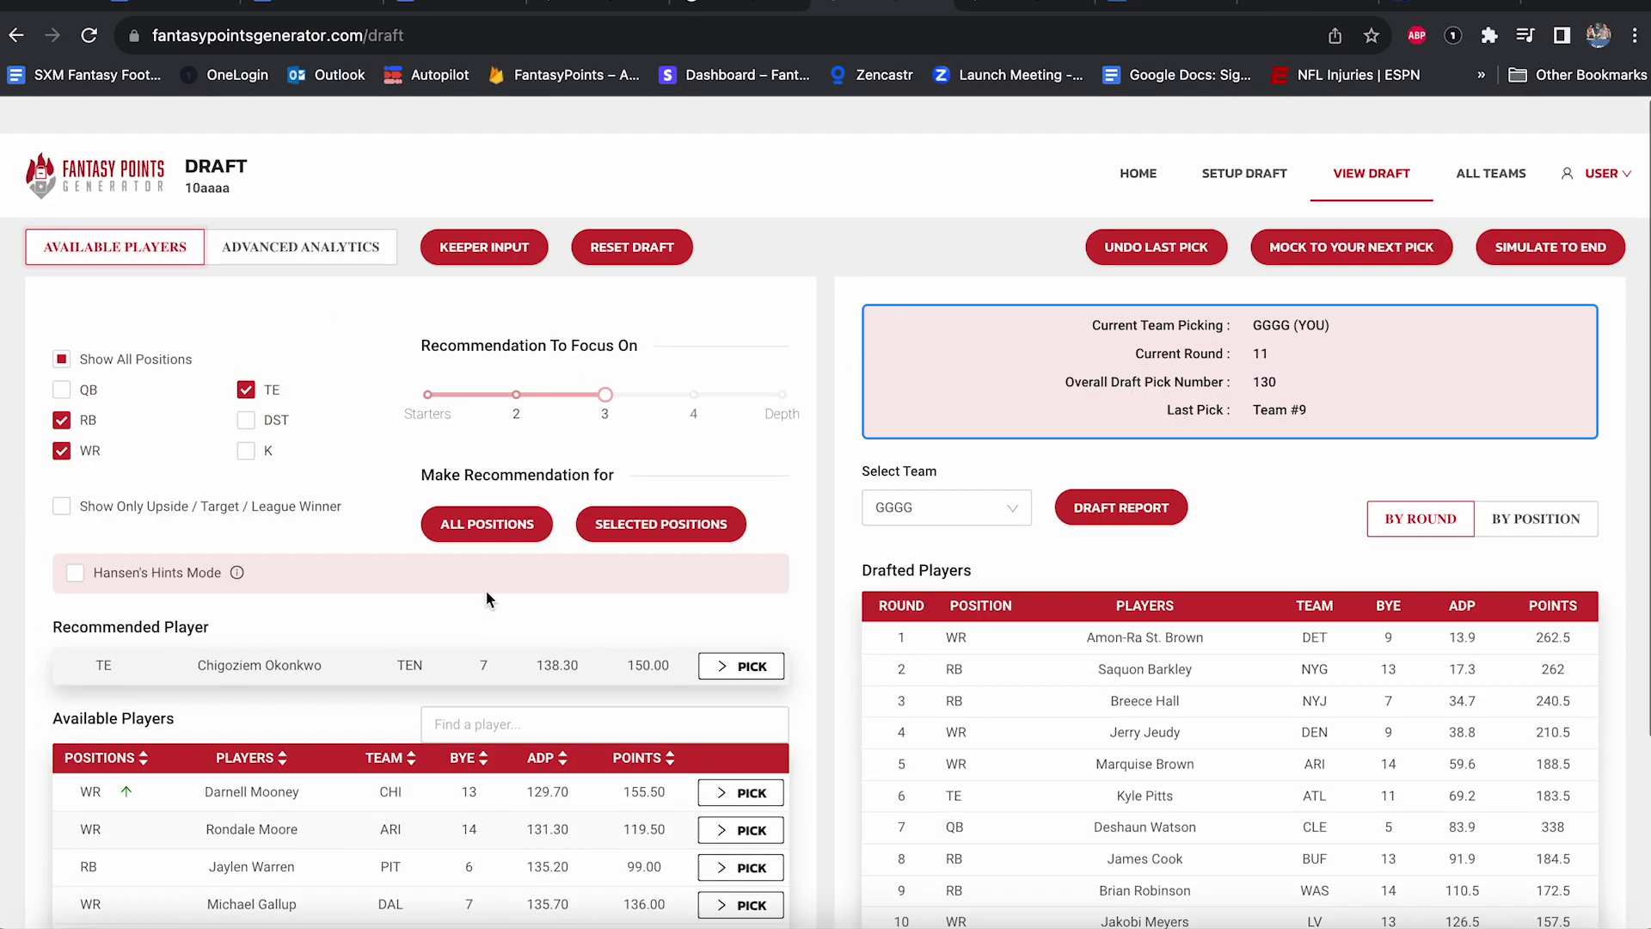
click(348, 213)
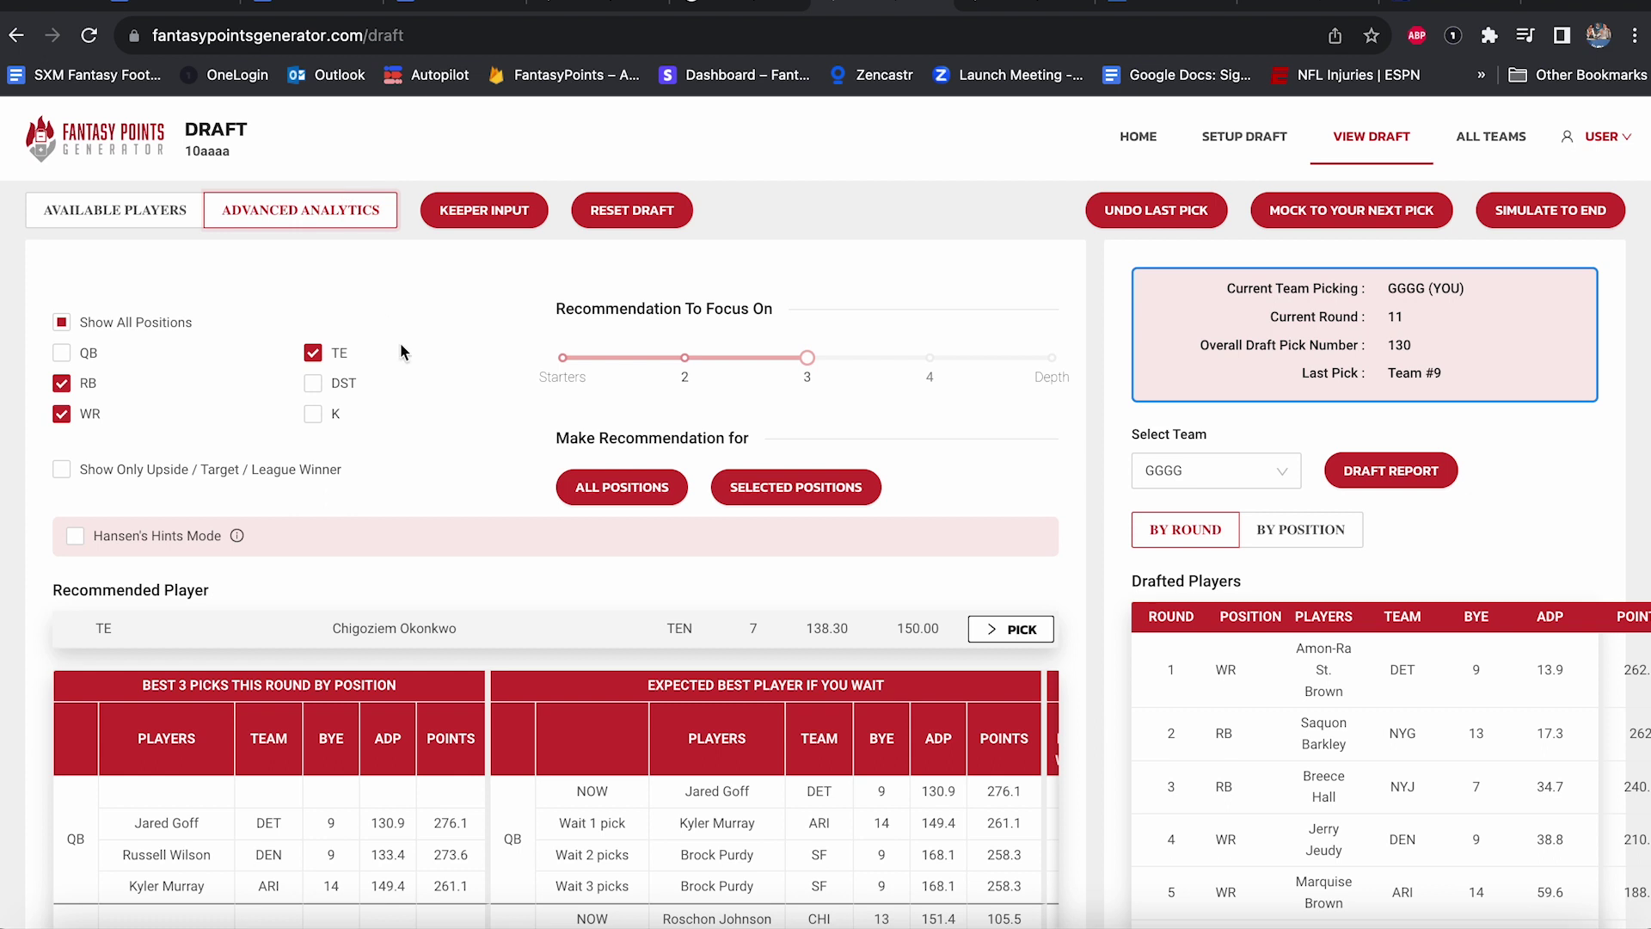
click(160, 217)
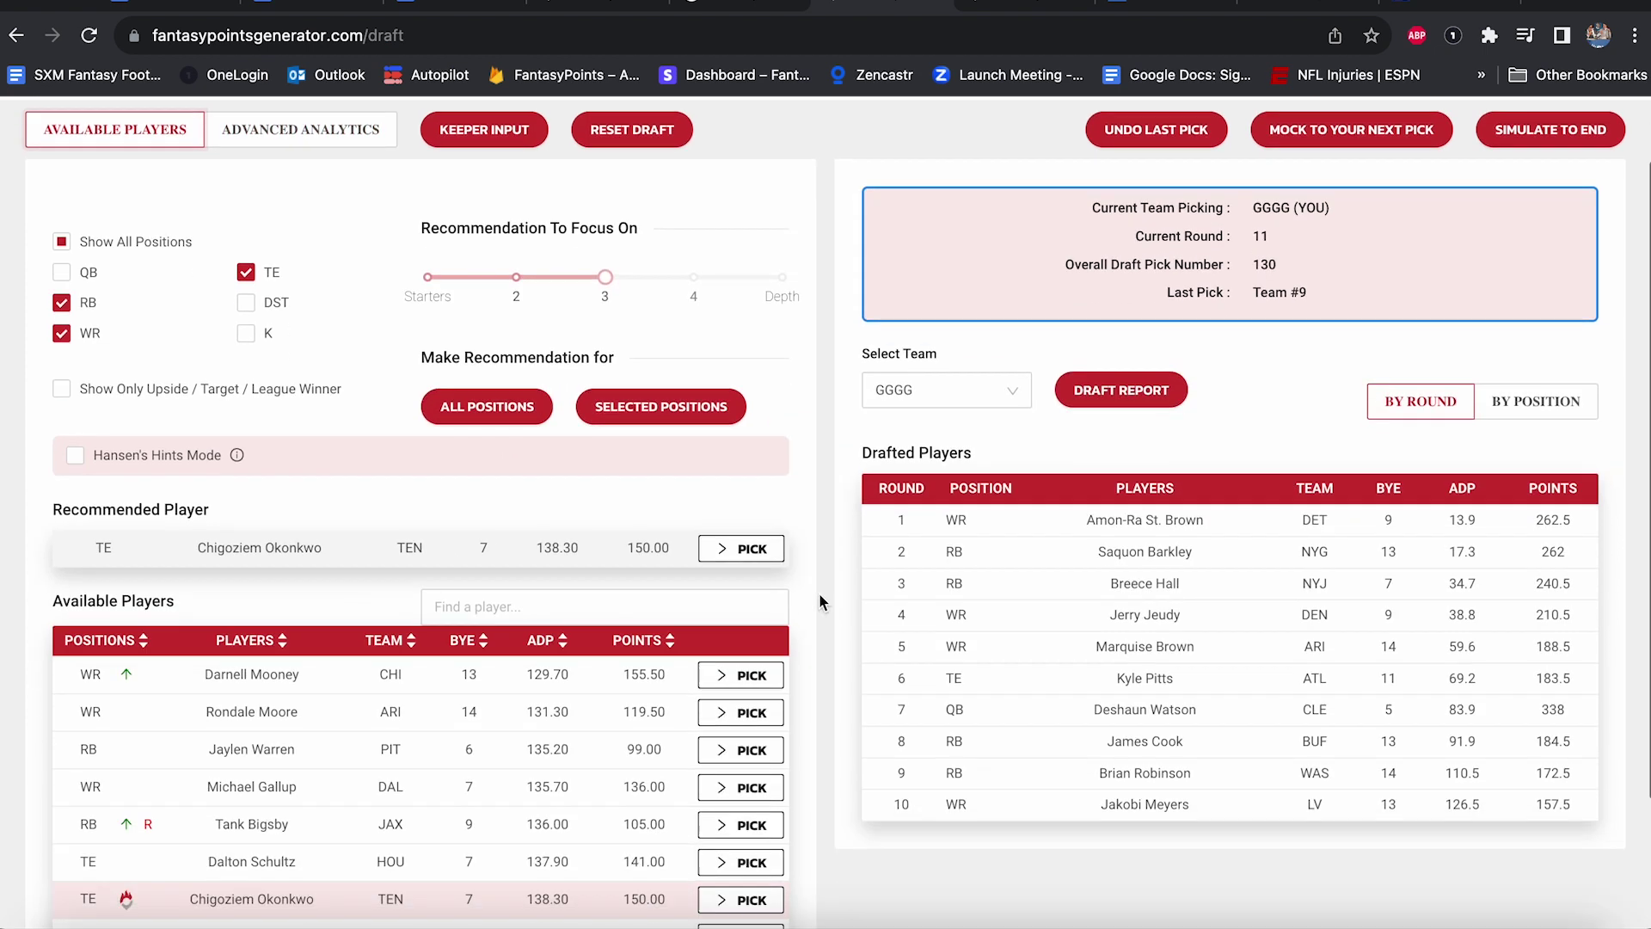
scroll(820, 600, down, 3)
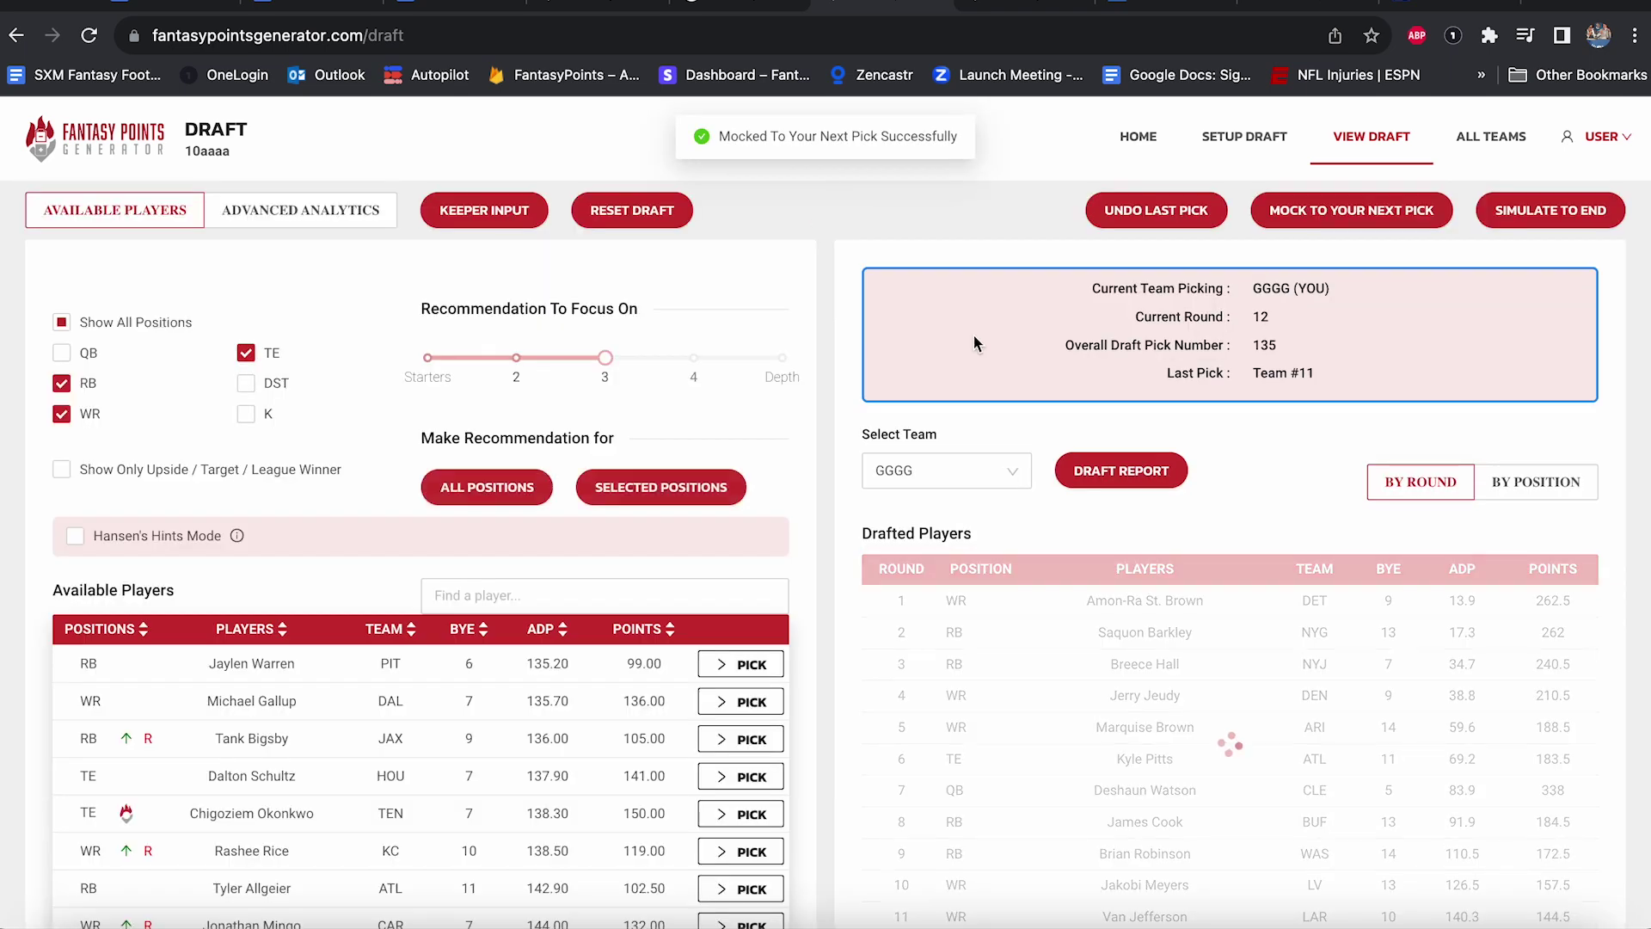
Draft the recommended Chigoziem Okonkwo and mock ahead to round 13, pick 154.
click(695, 489)
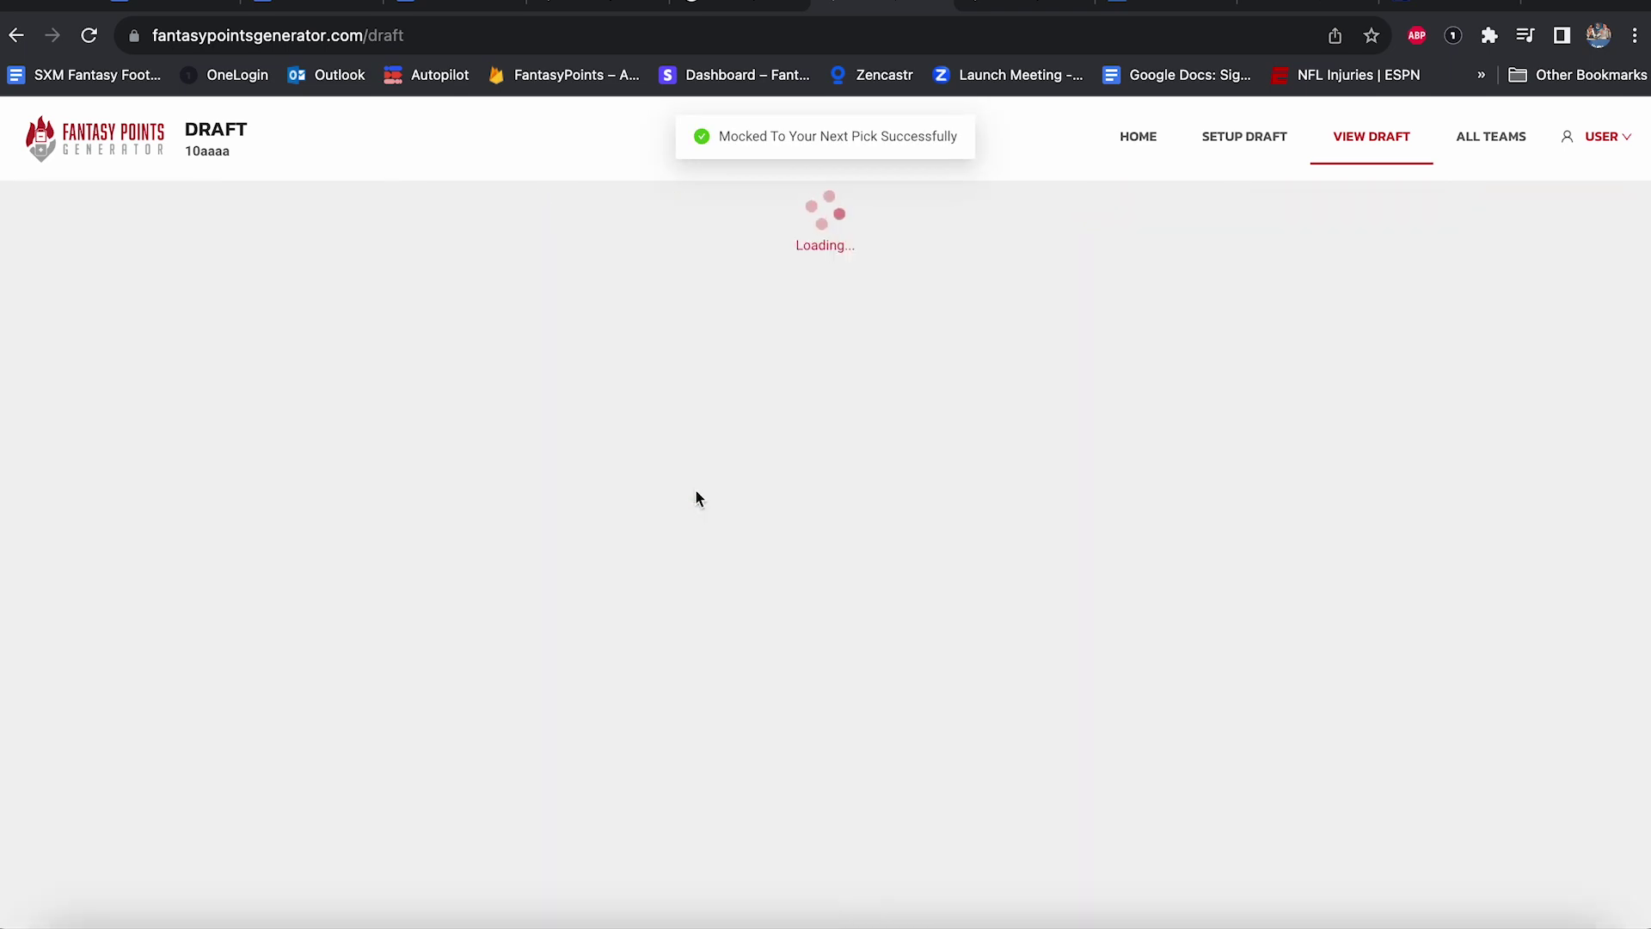
click(745, 630)
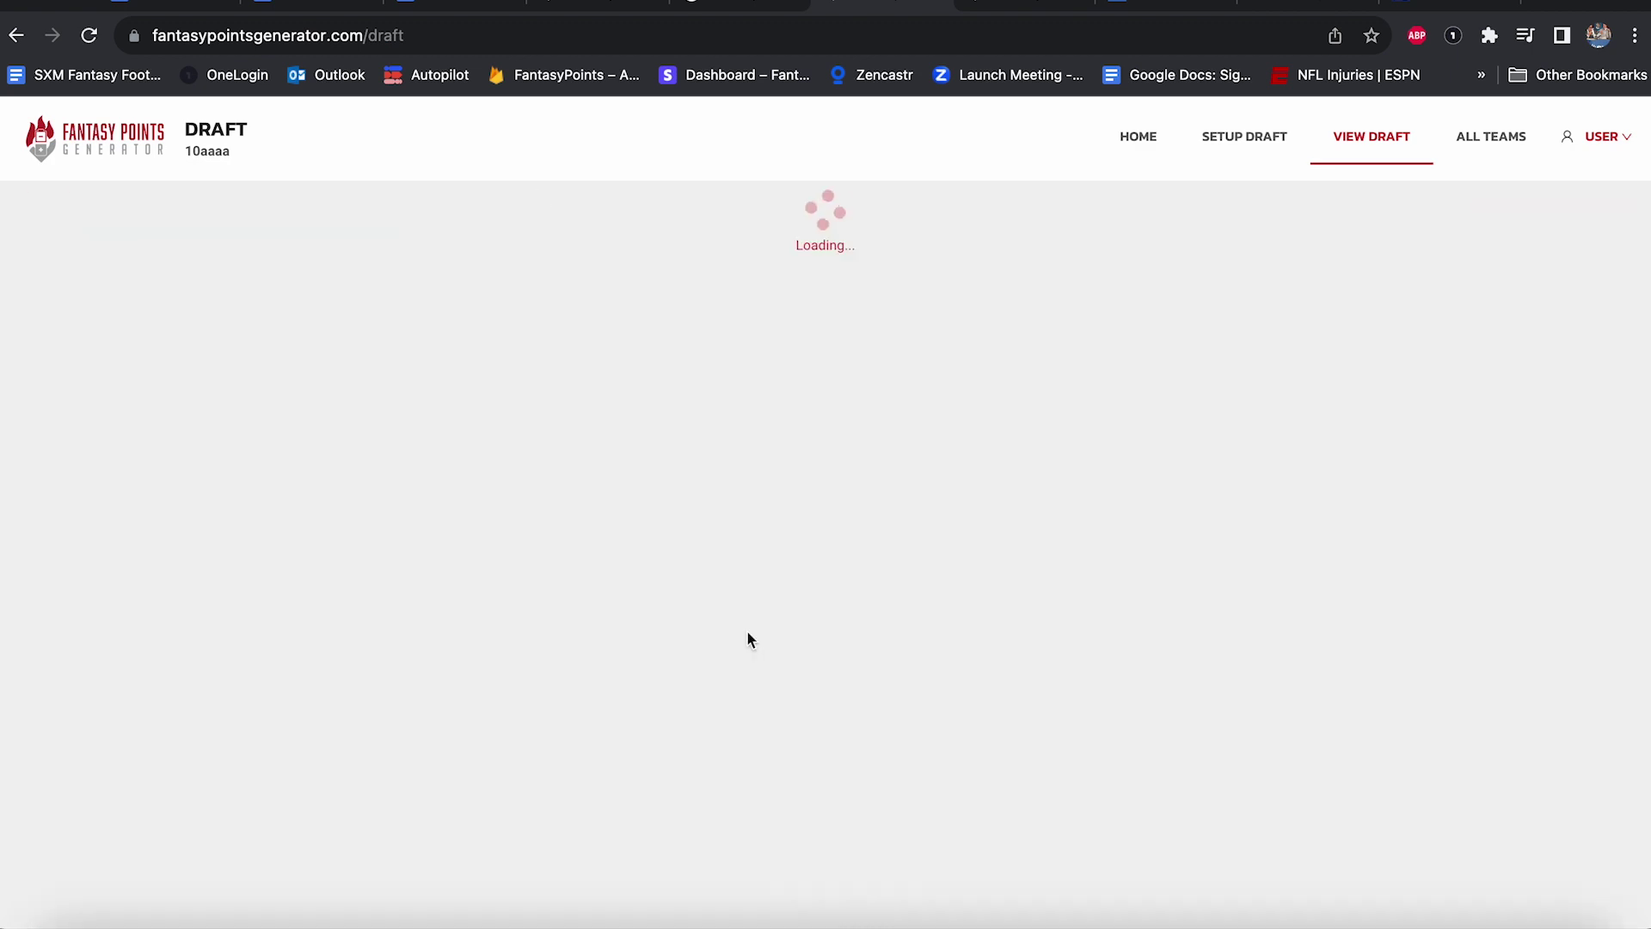
scroll(969, 704, down, 2)
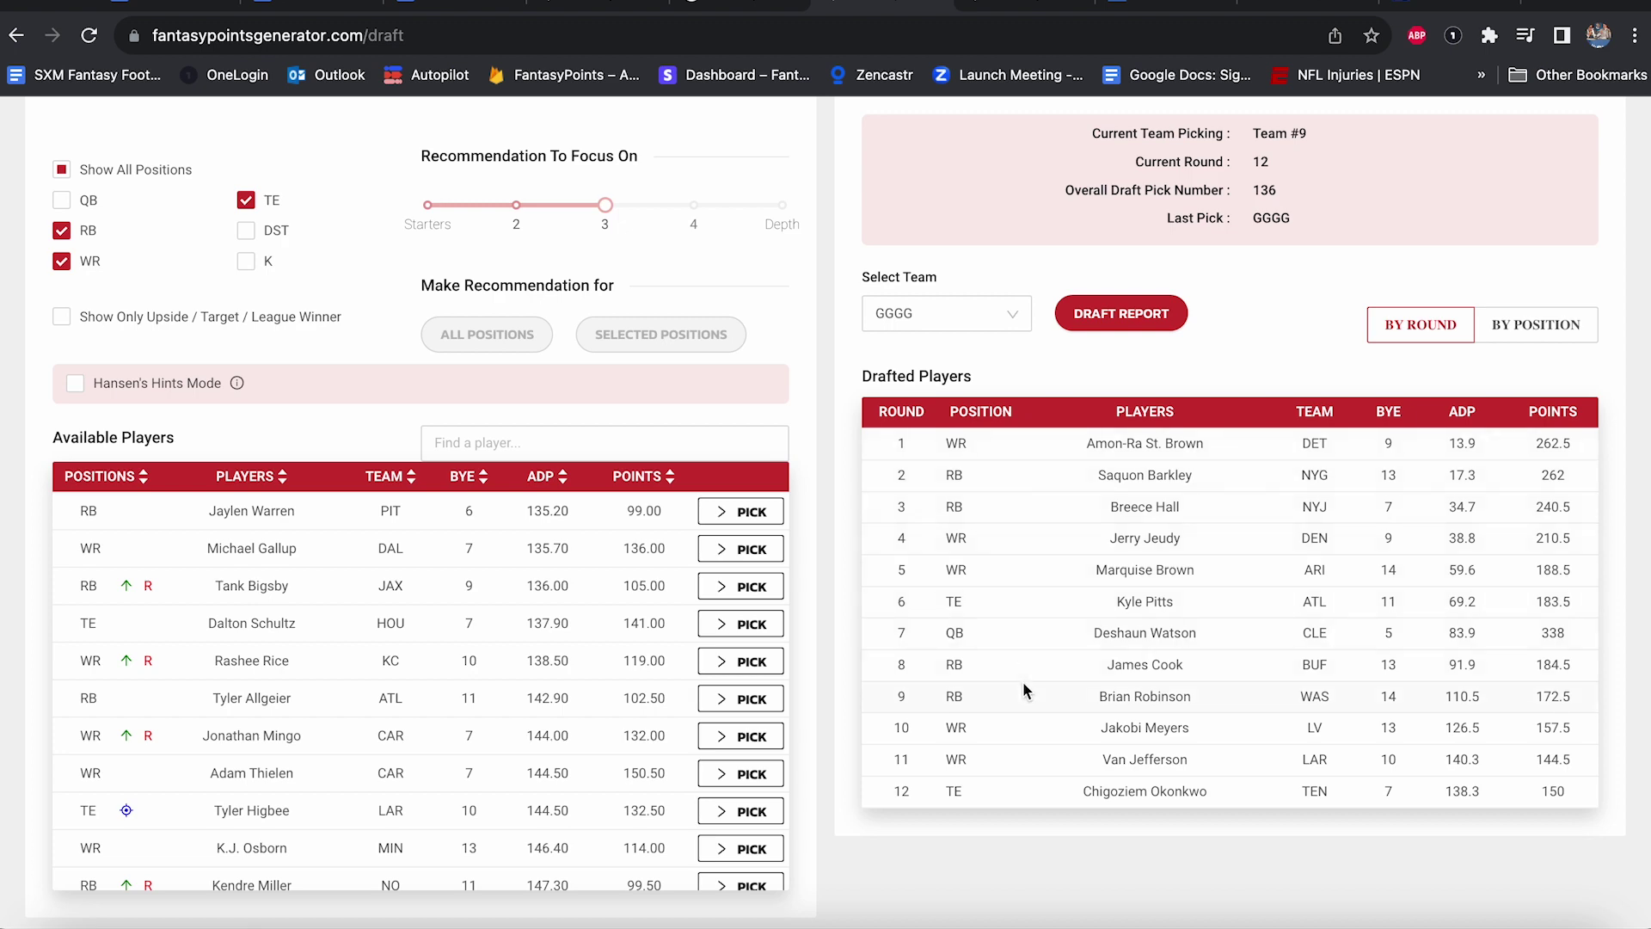
scroll(1023, 684, up, 2)
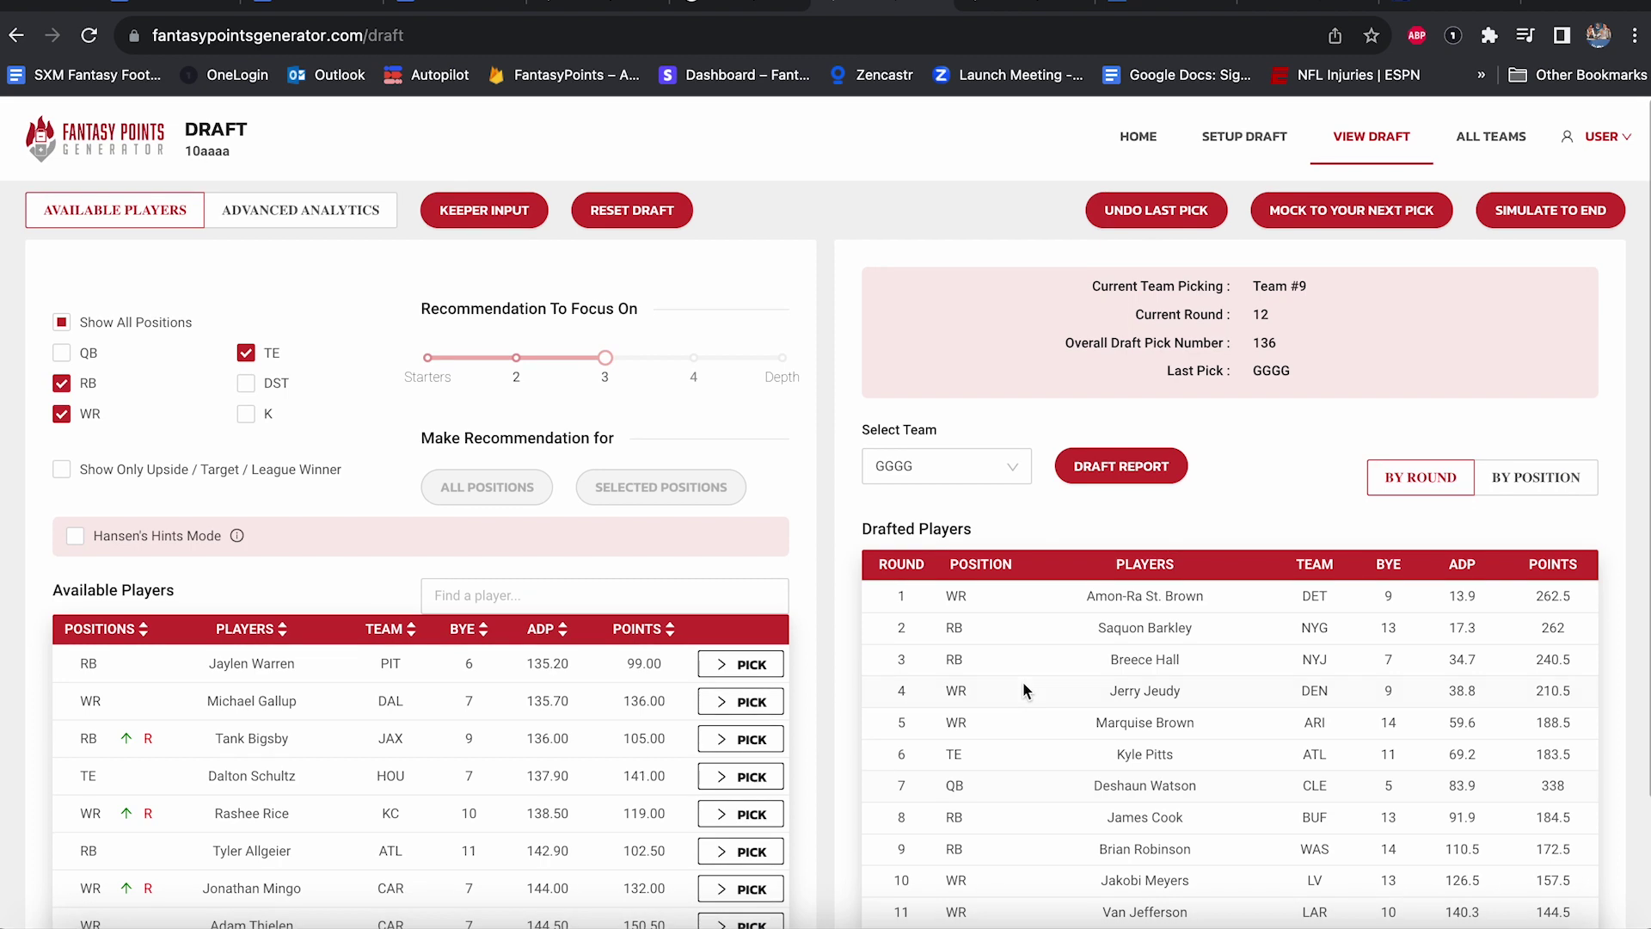
click(1307, 210)
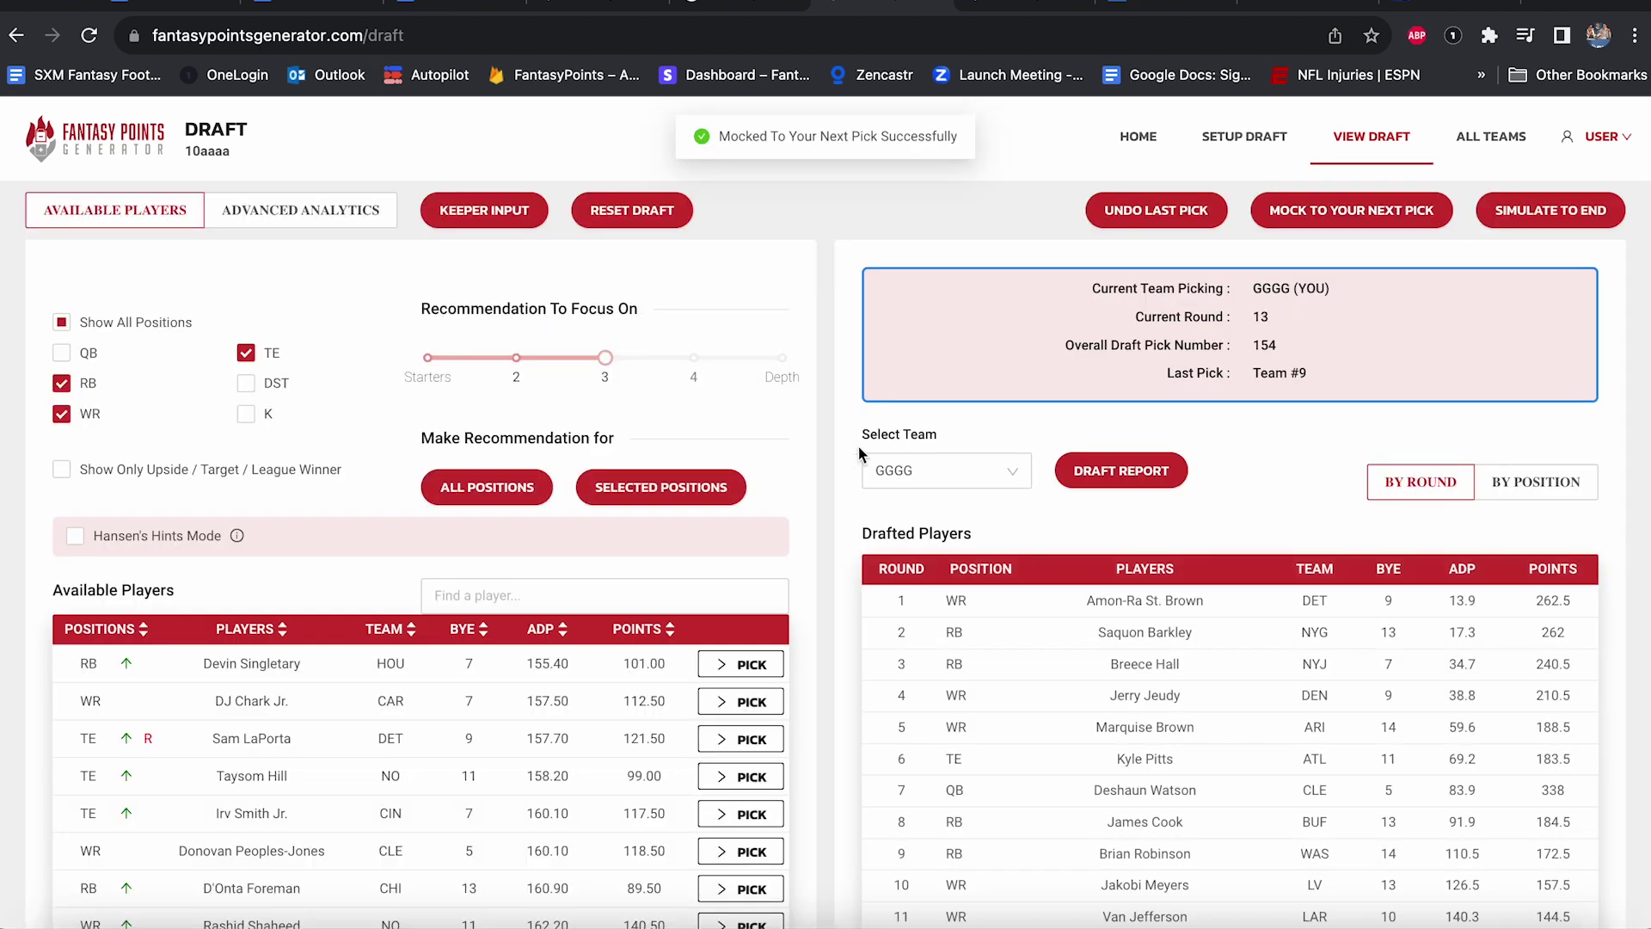
Get a Selected Positions recommendation and draft WR Rashid Shaheed in round 13.
click(680, 492)
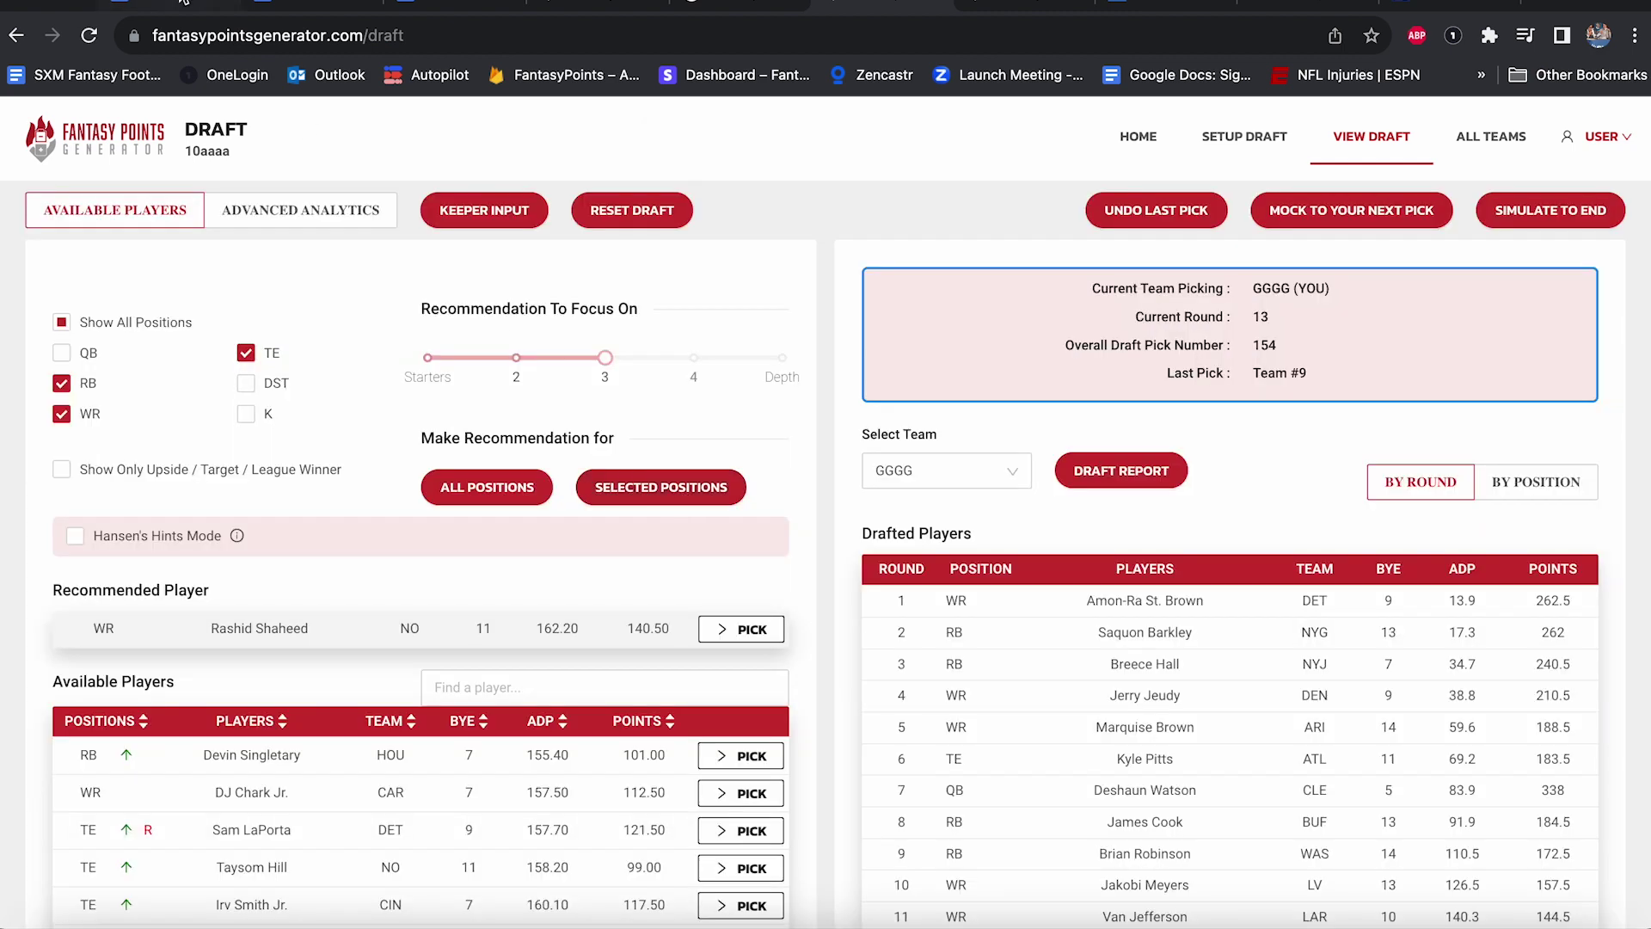
key(ctrl+1)
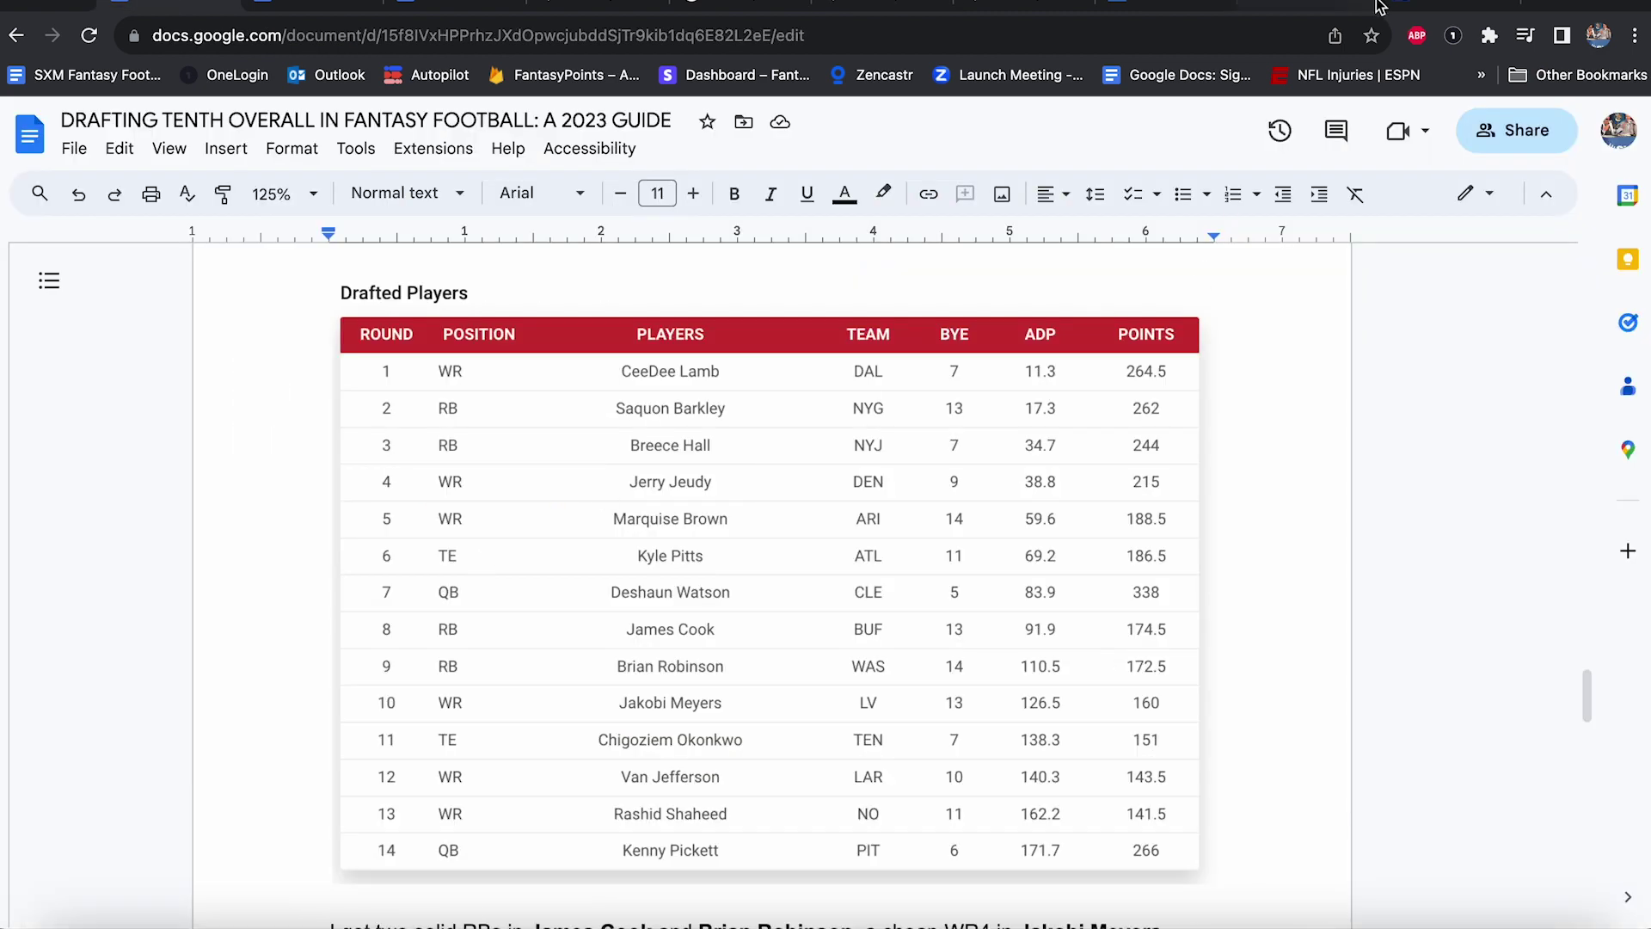
click(1036, 7)
click(895, 5)
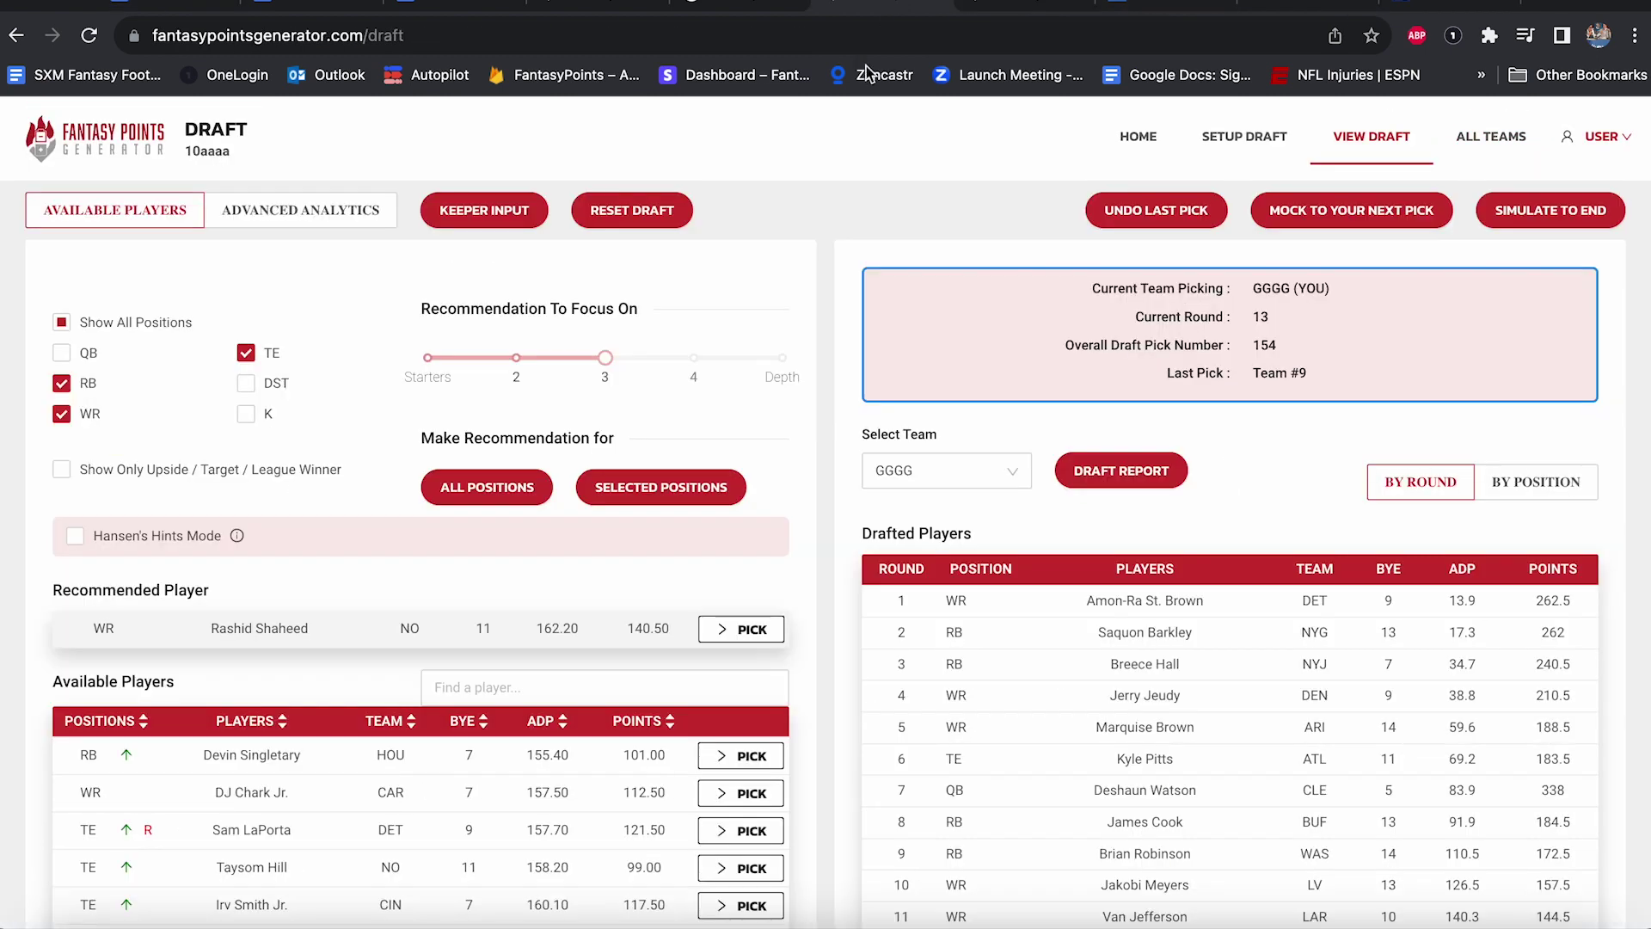
click(771, 640)
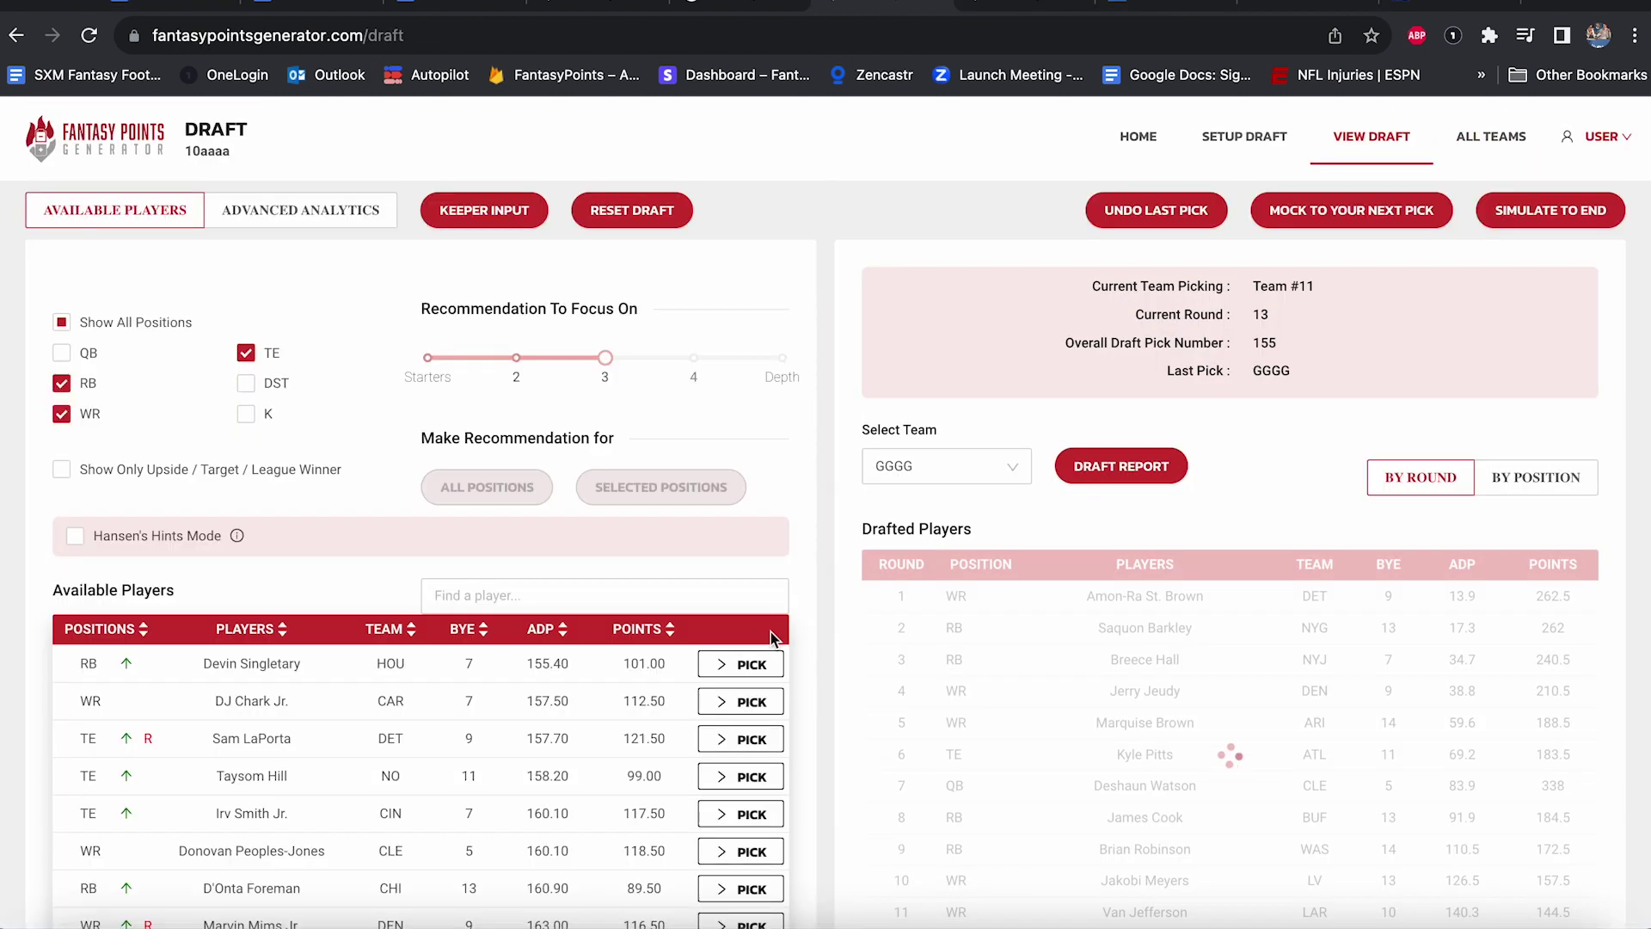
Review the board and mock ahead to round 14, pick 159.
scroll(1216, 654, down, 2)
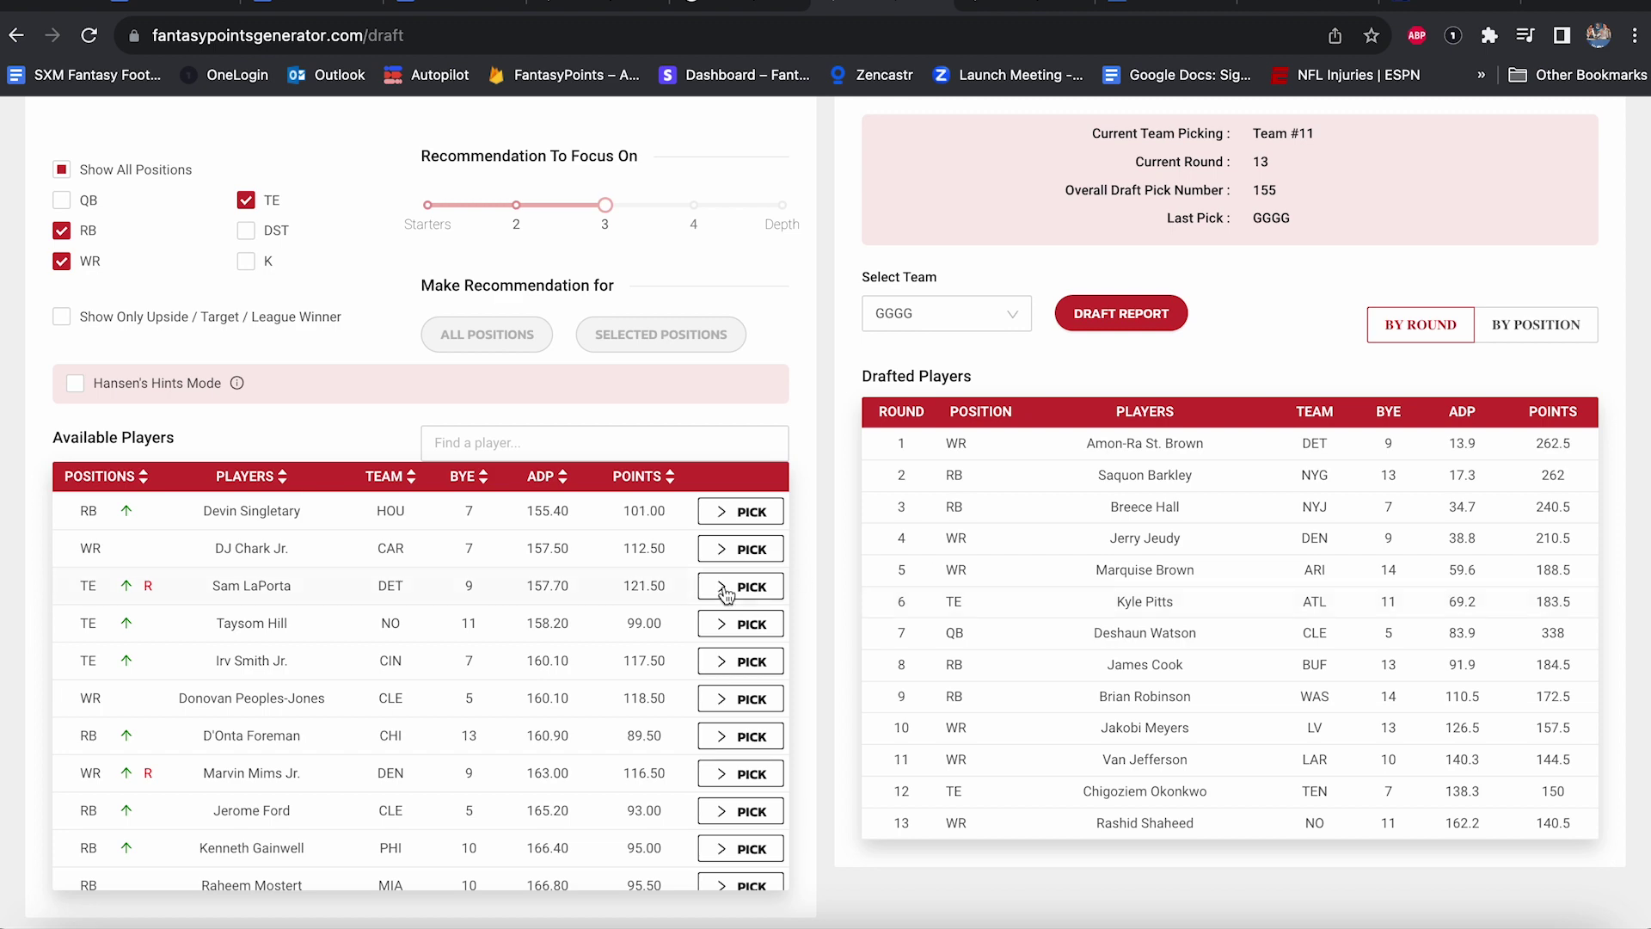
scroll(726, 593, up, 2)
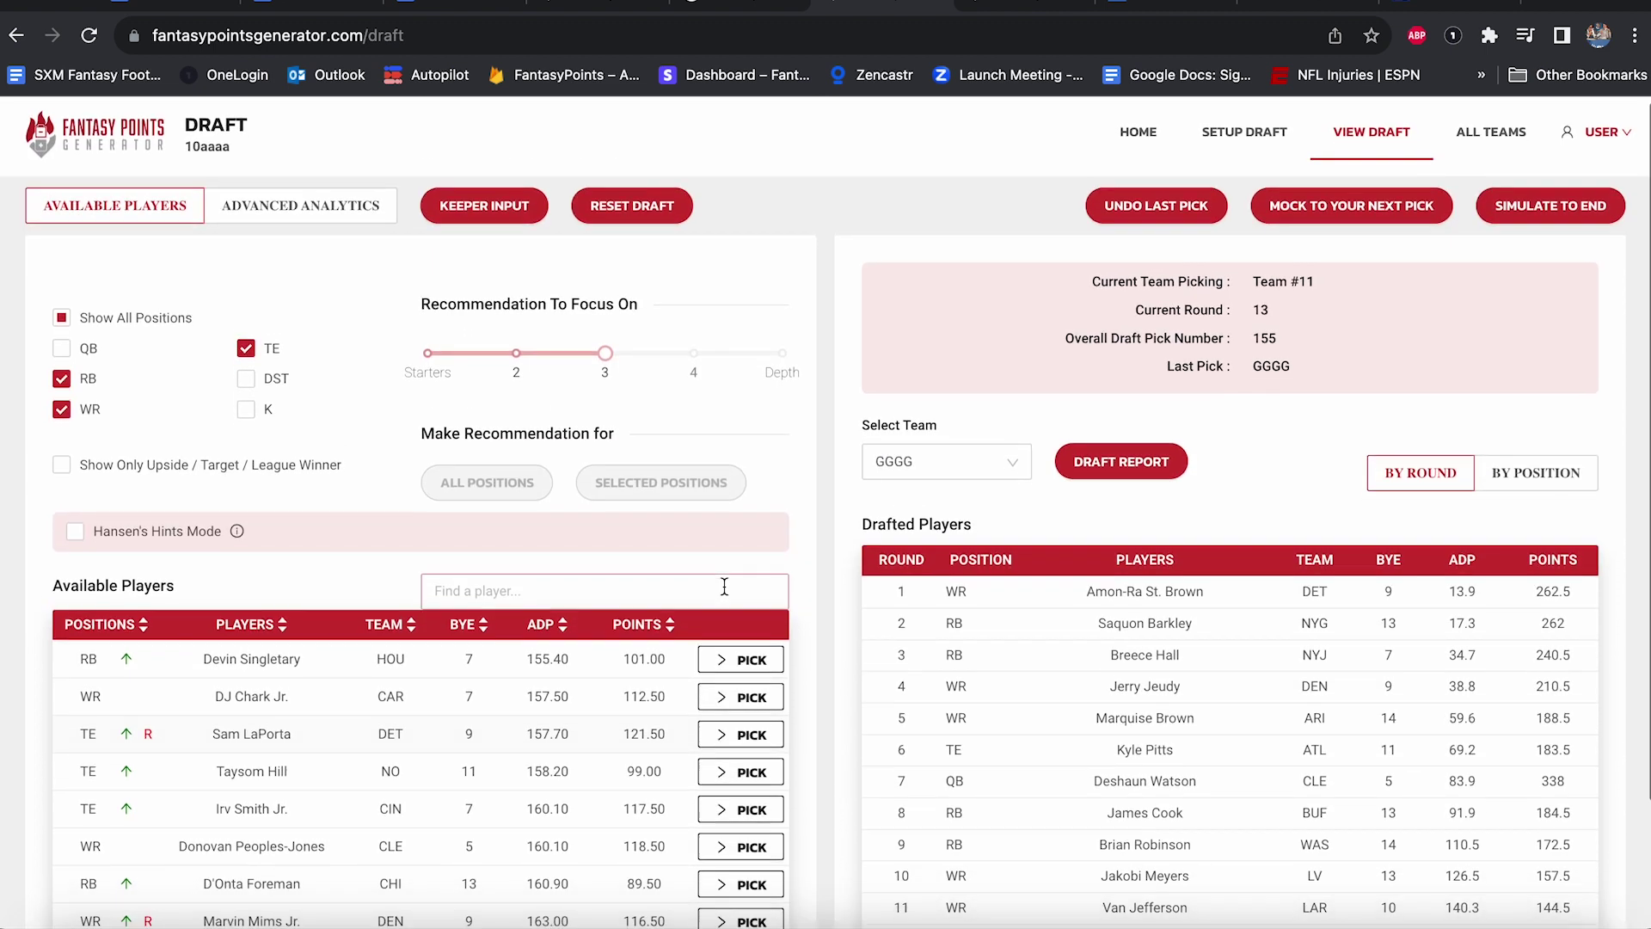
scroll(727, 594, down, 2)
scroll(727, 594, up, 2)
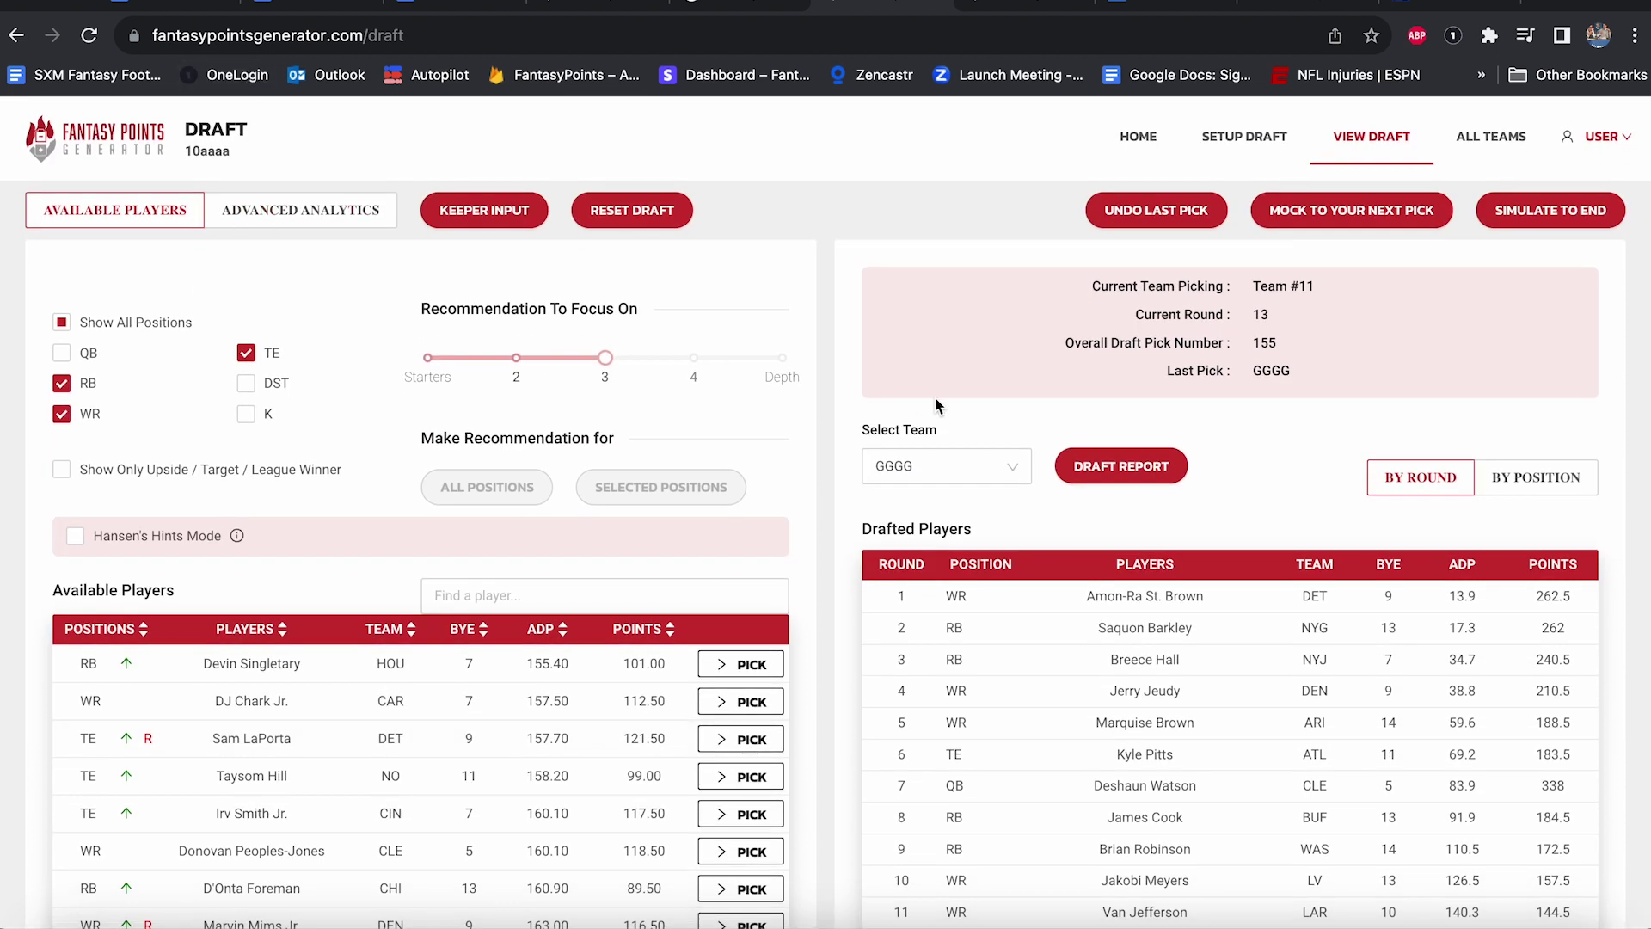
click(1322, 217)
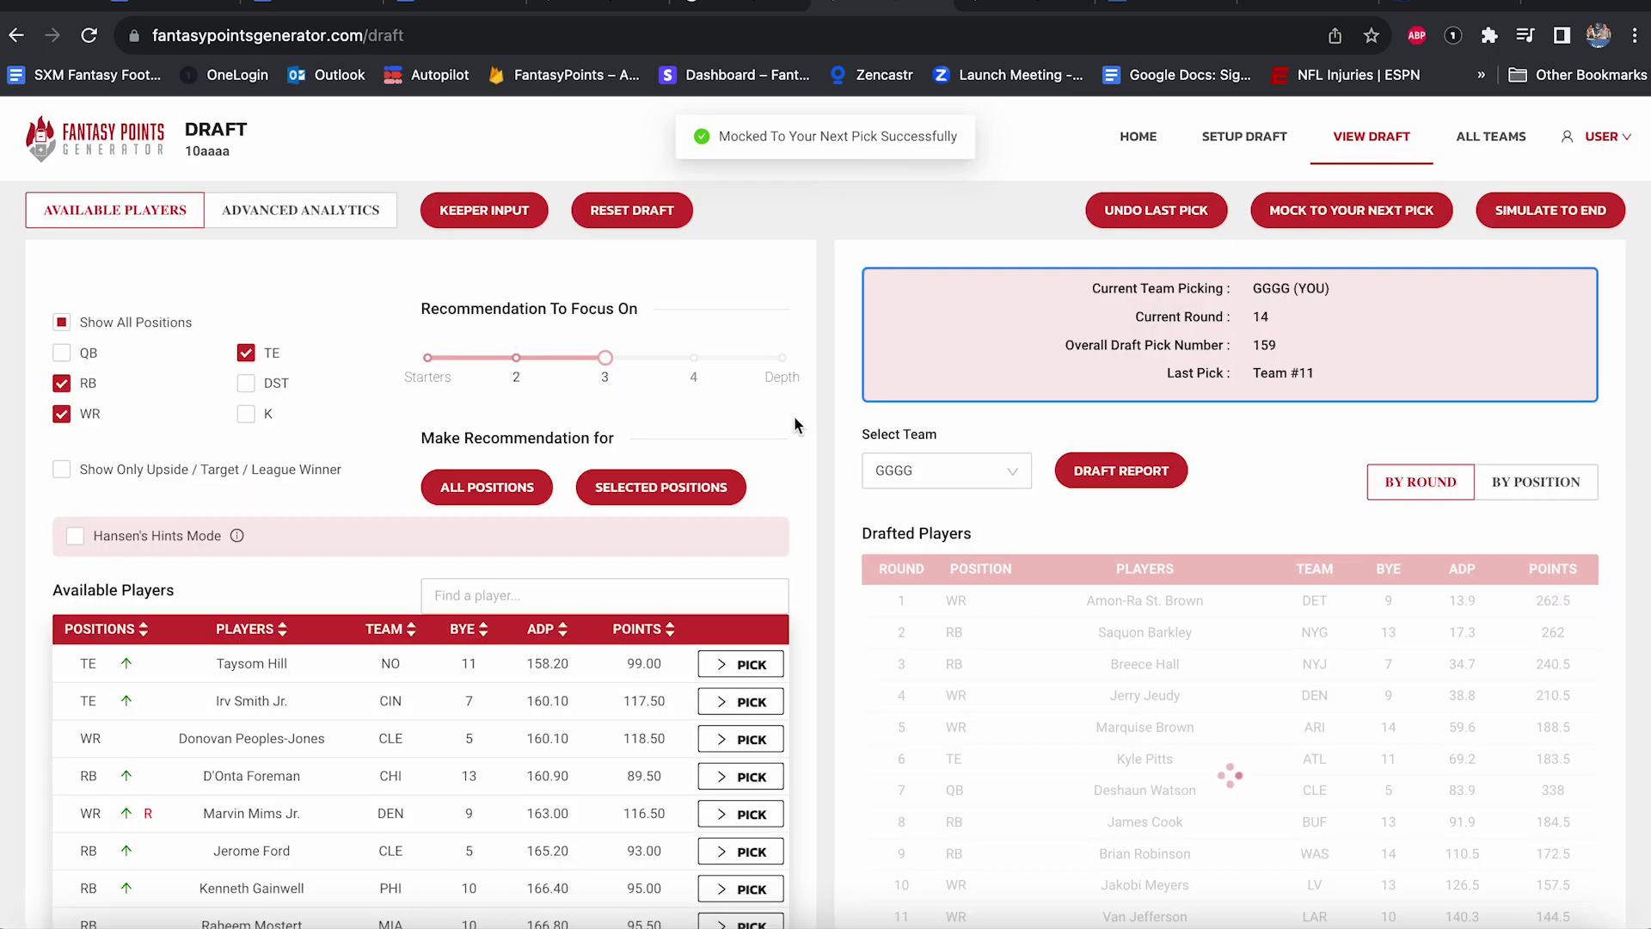
Re-include quarterbacks, refresh the recommendation, and review its advanced analytics.
click(676, 488)
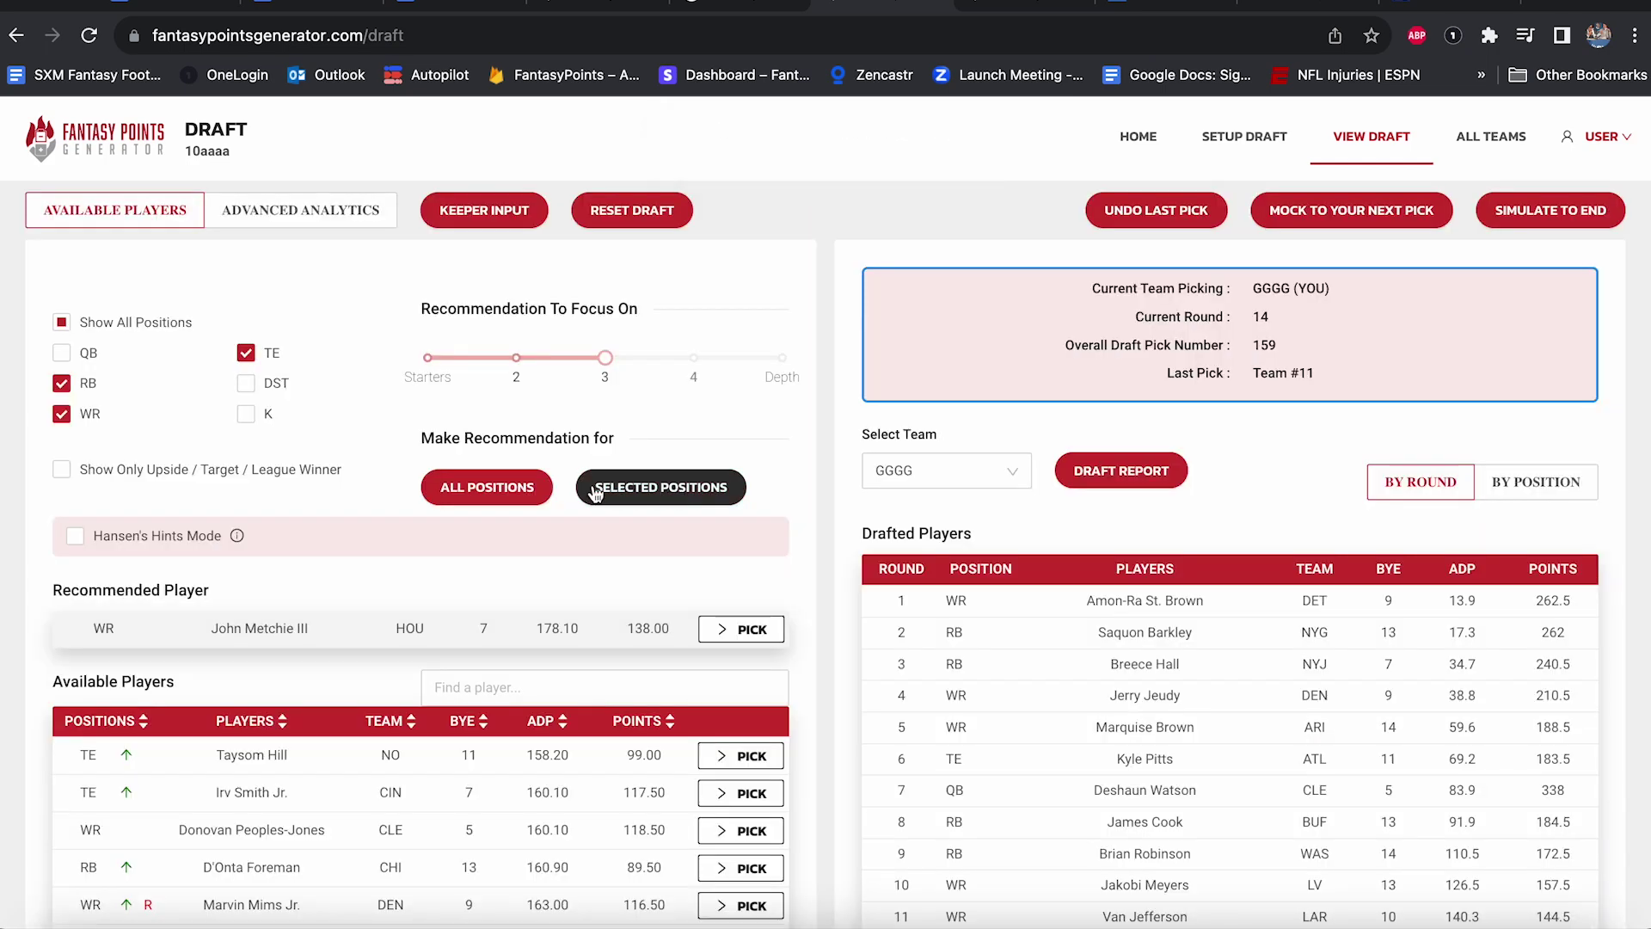
click(61, 353)
click(666, 477)
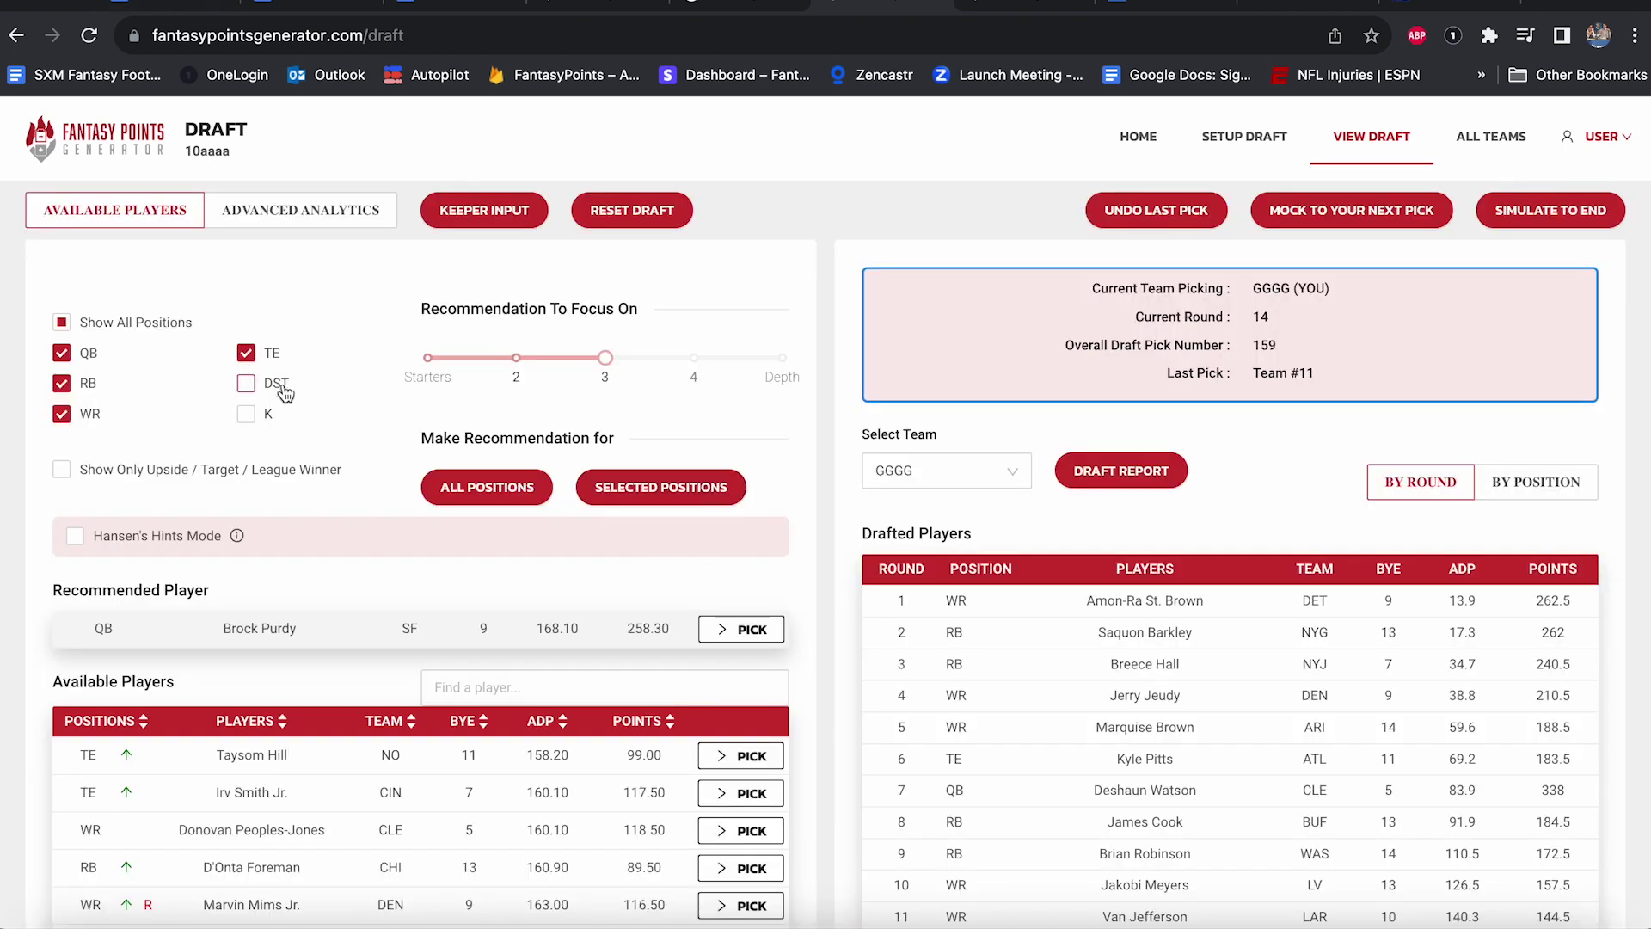
click(366, 210)
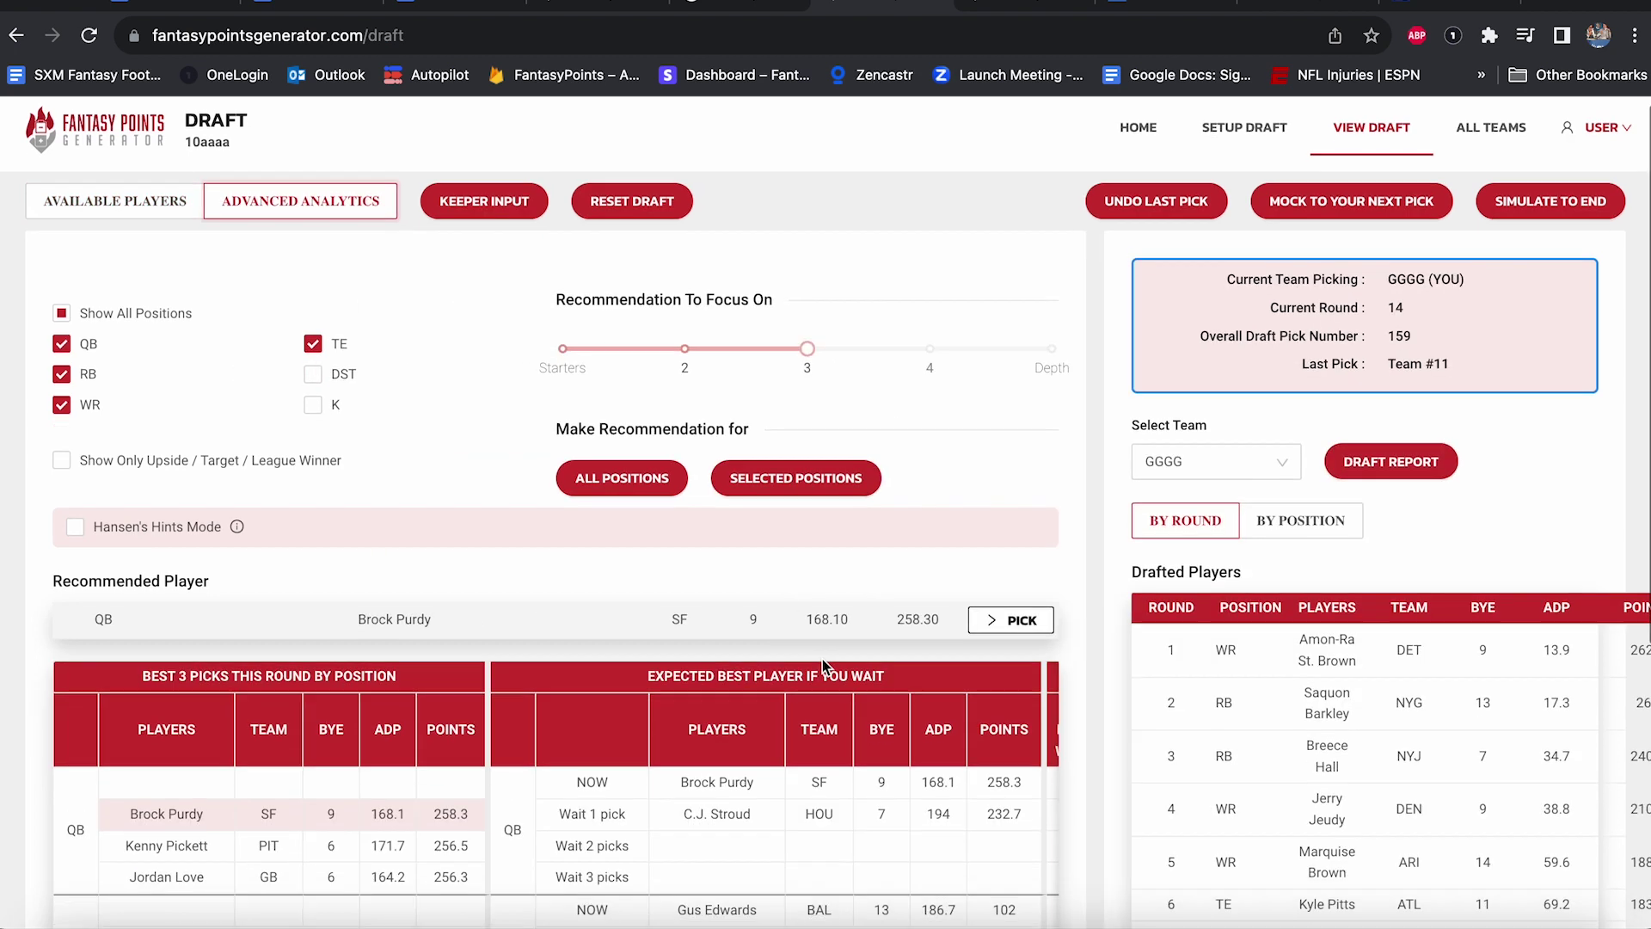
scroll(826, 669, down, 1)
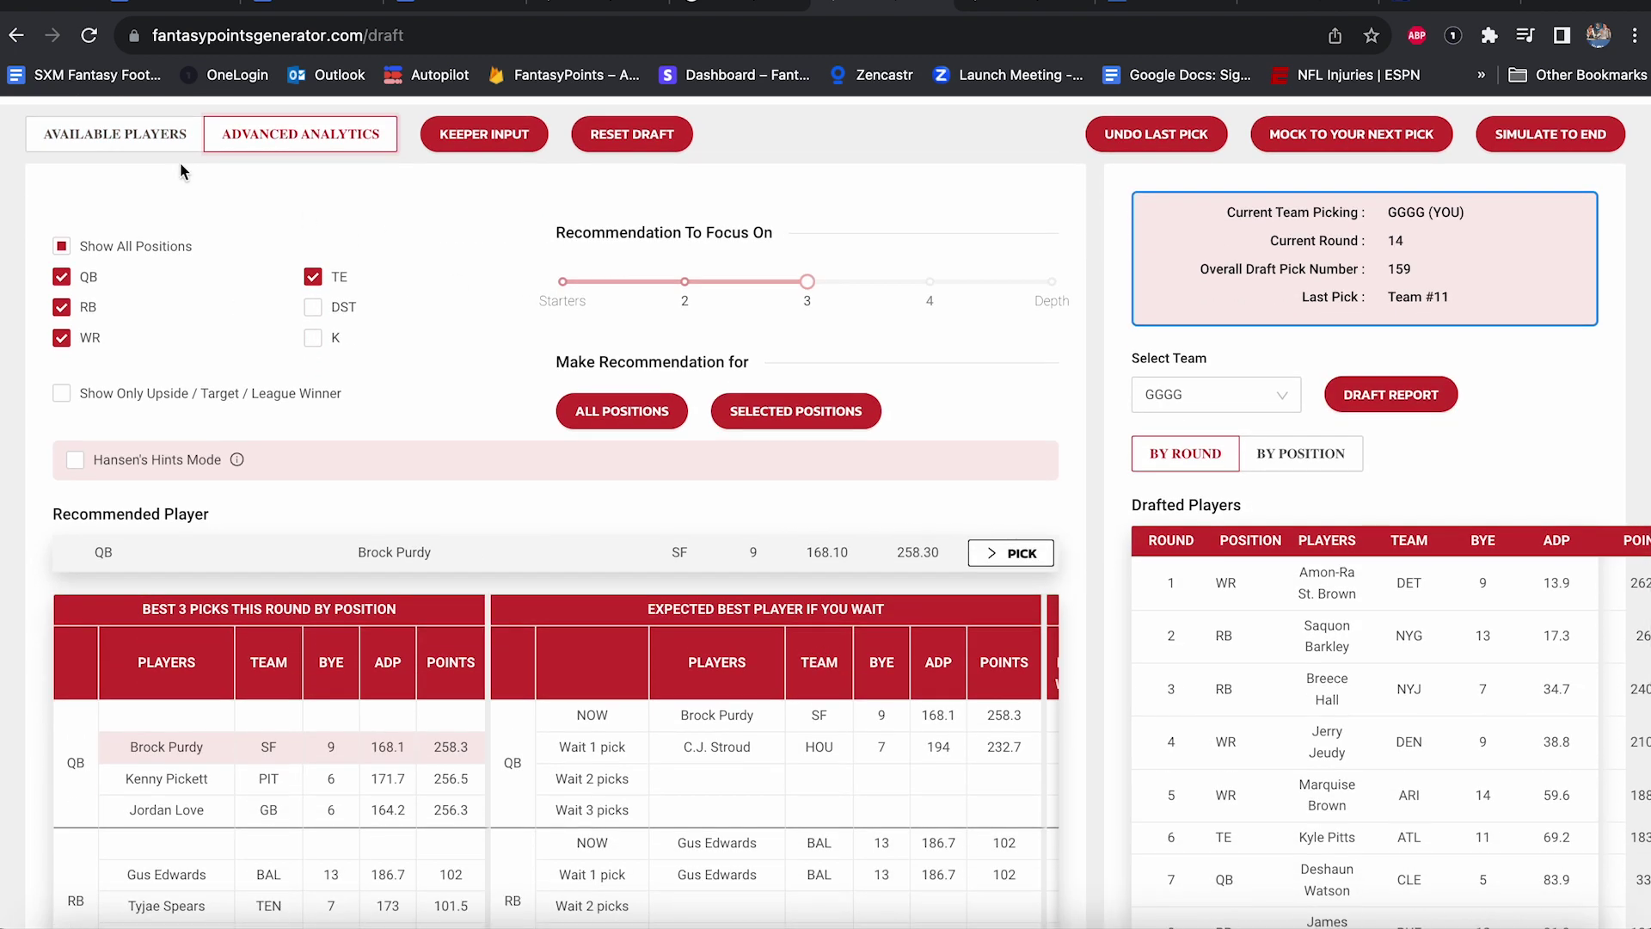
click(152, 137)
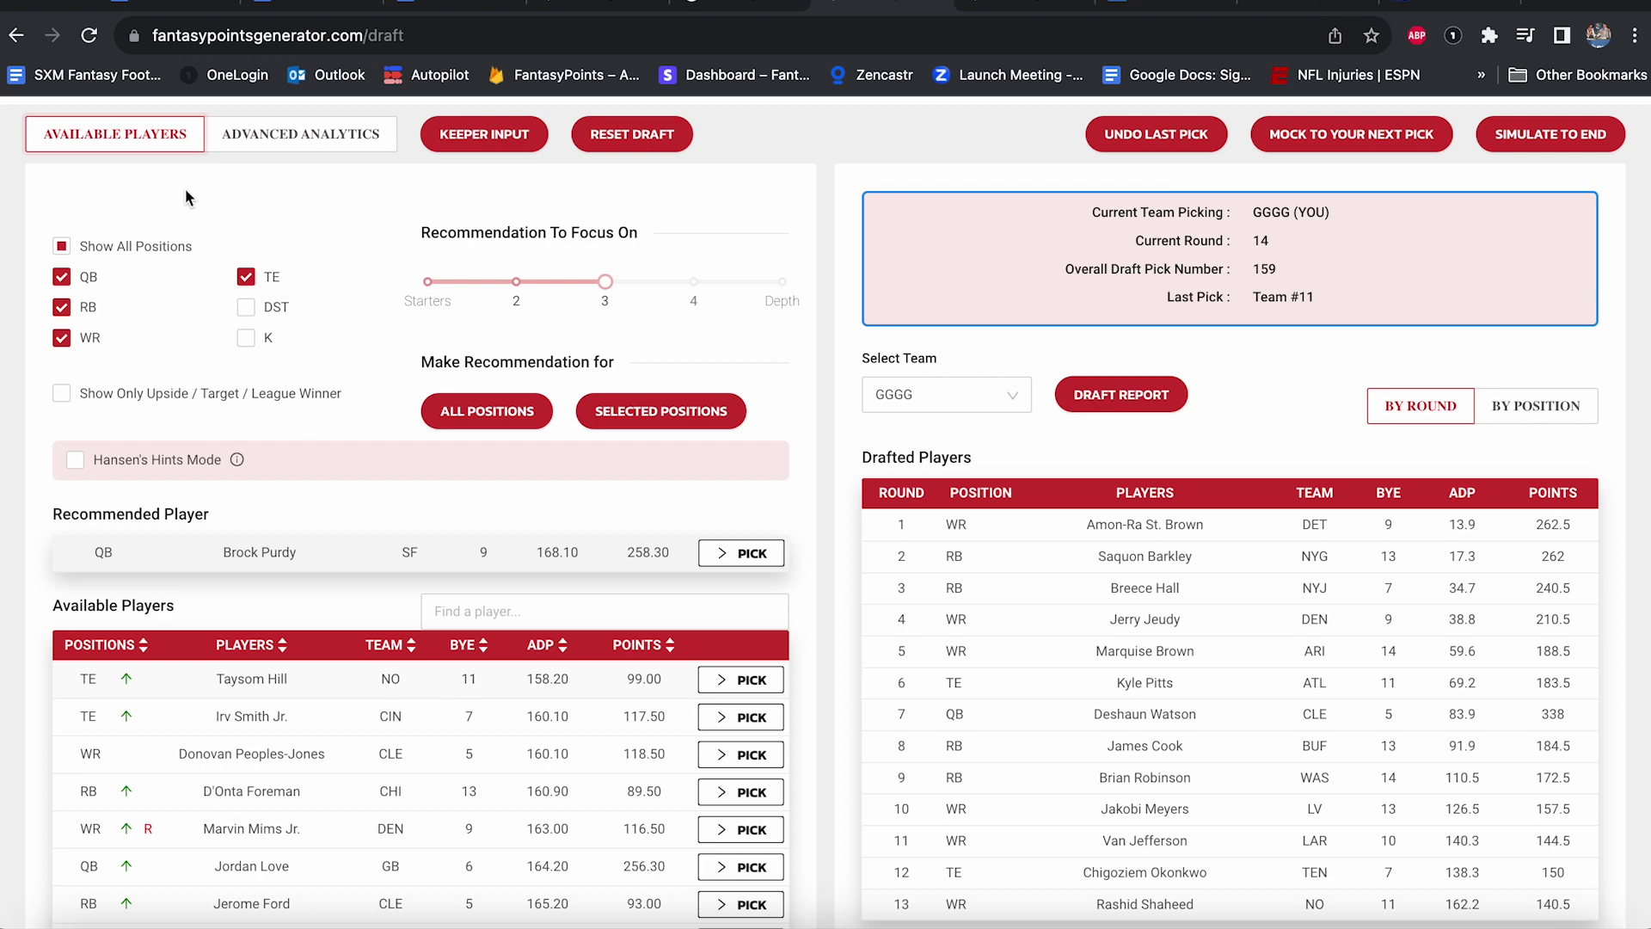
After checking the draft guide, draft QB Kenny Pickett with pick 159.
click(167, 8)
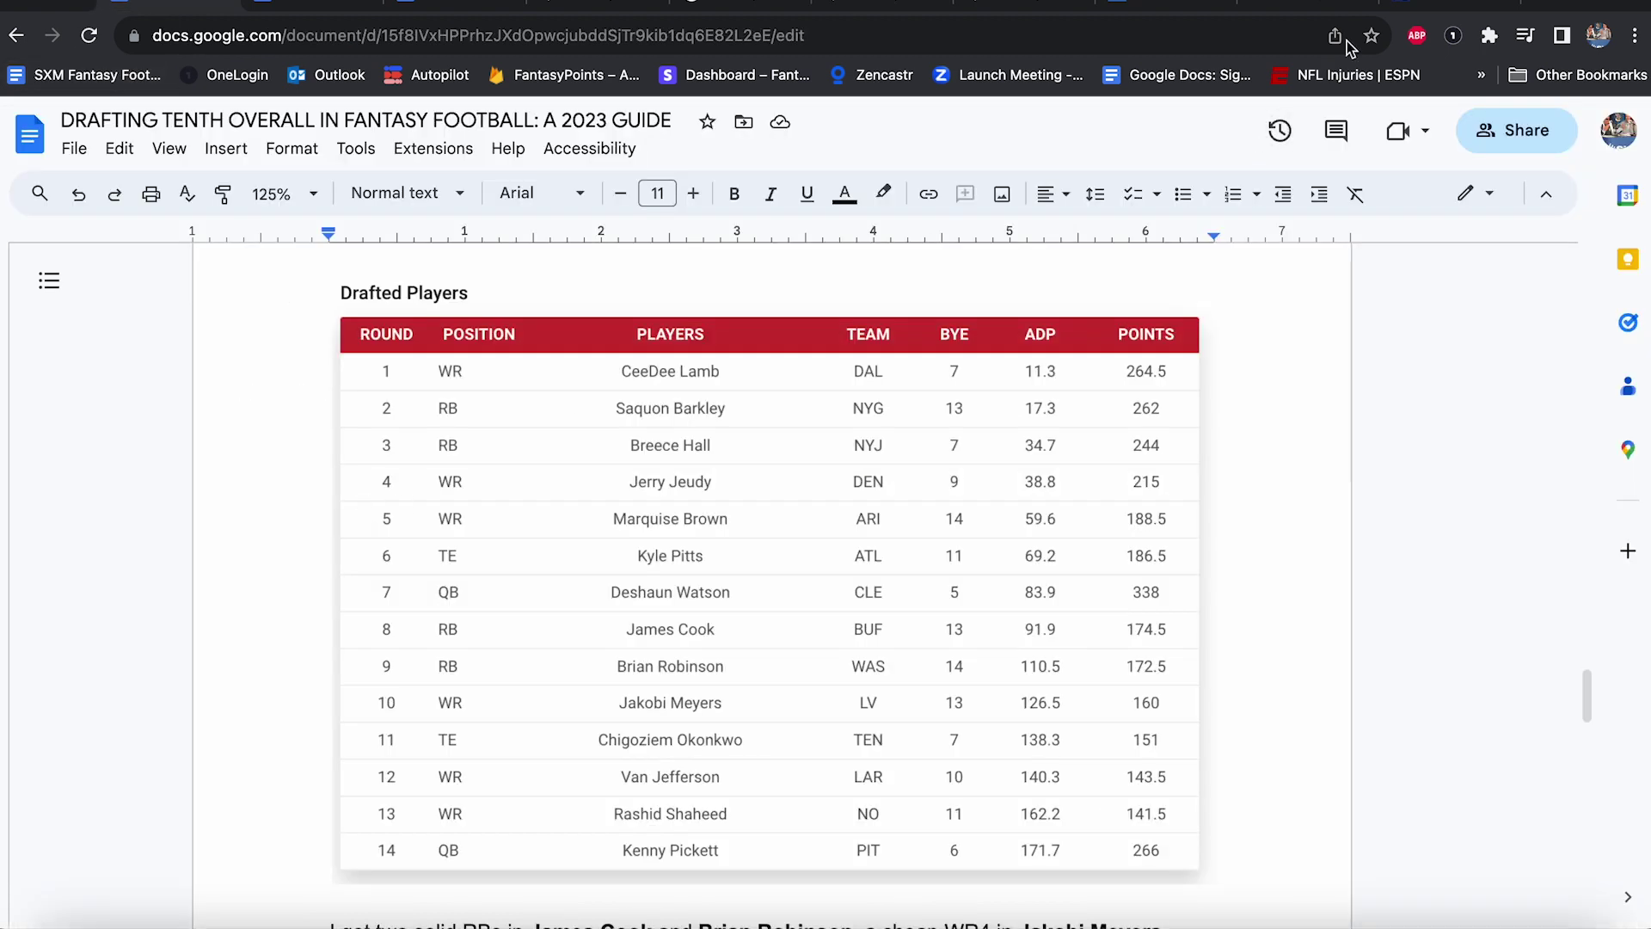
click(1023, 9)
click(879, 10)
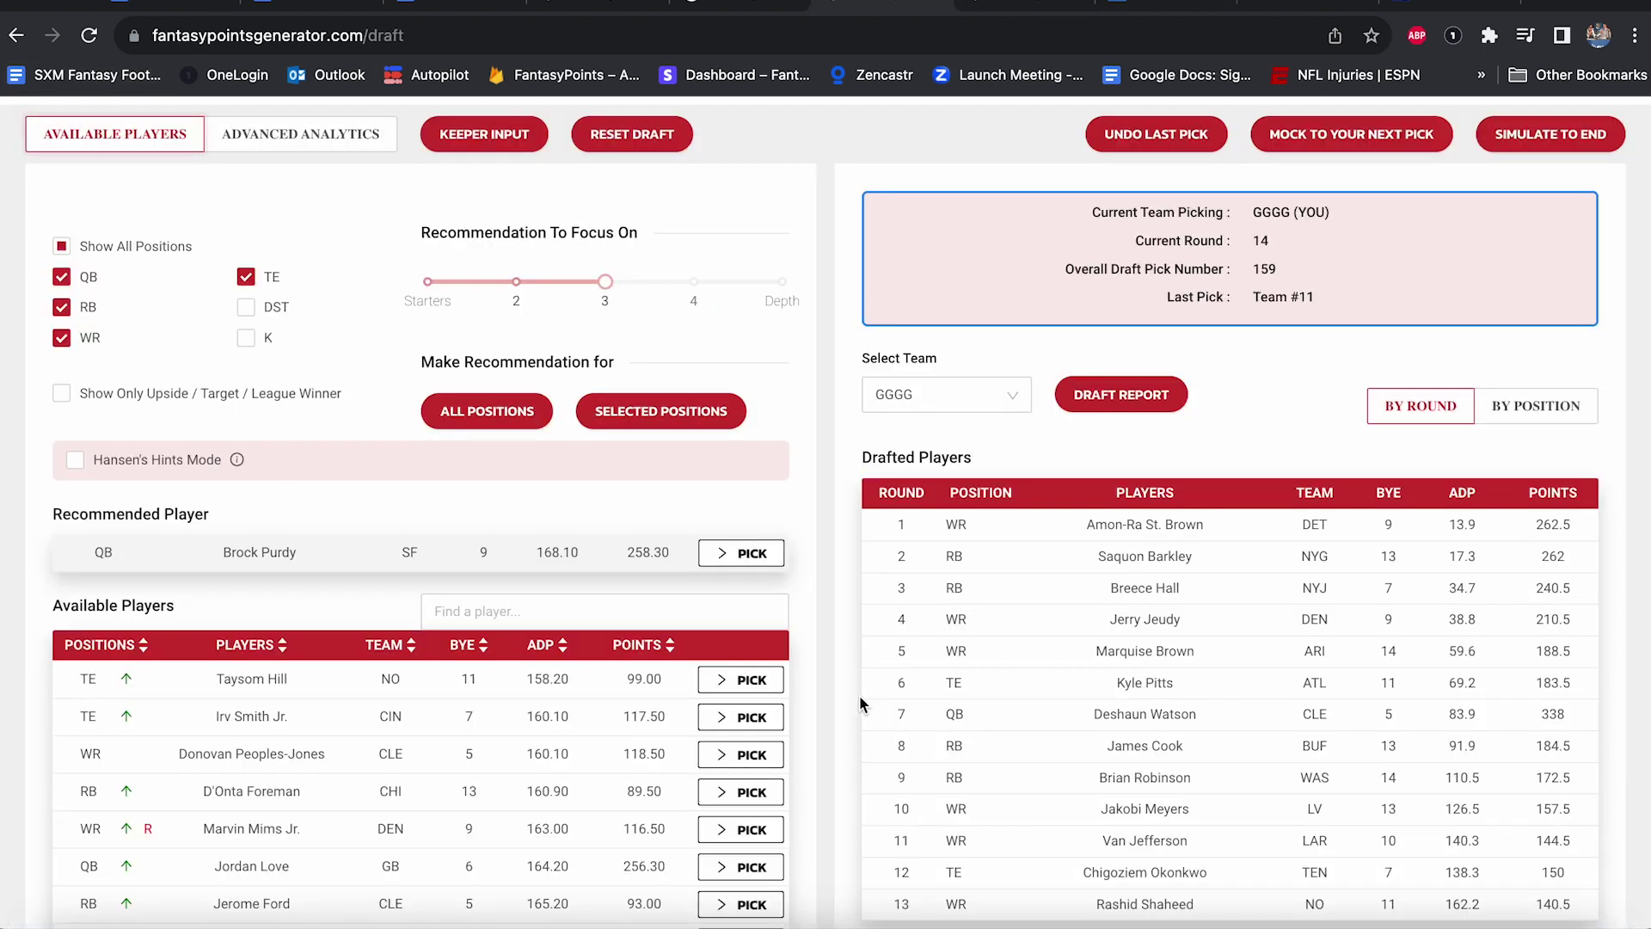
scroll(714, 710, down, 1)
scroll(625, 803, up, 1)
scroll(890, 756, down, 1)
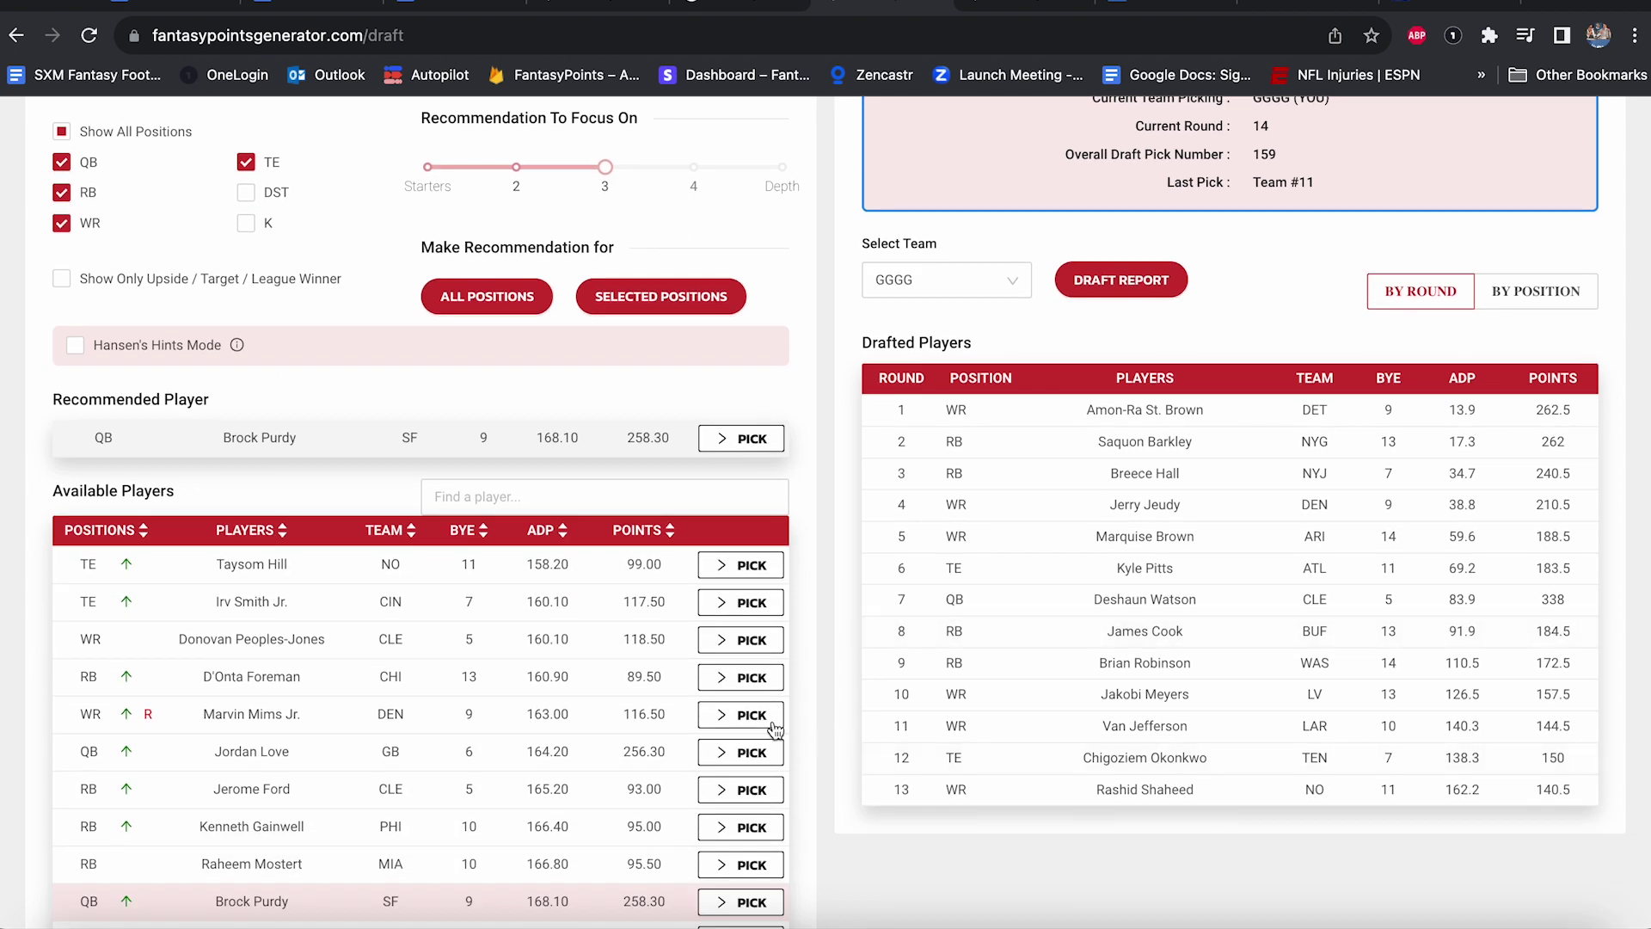
scroll(606, 734, down, 1)
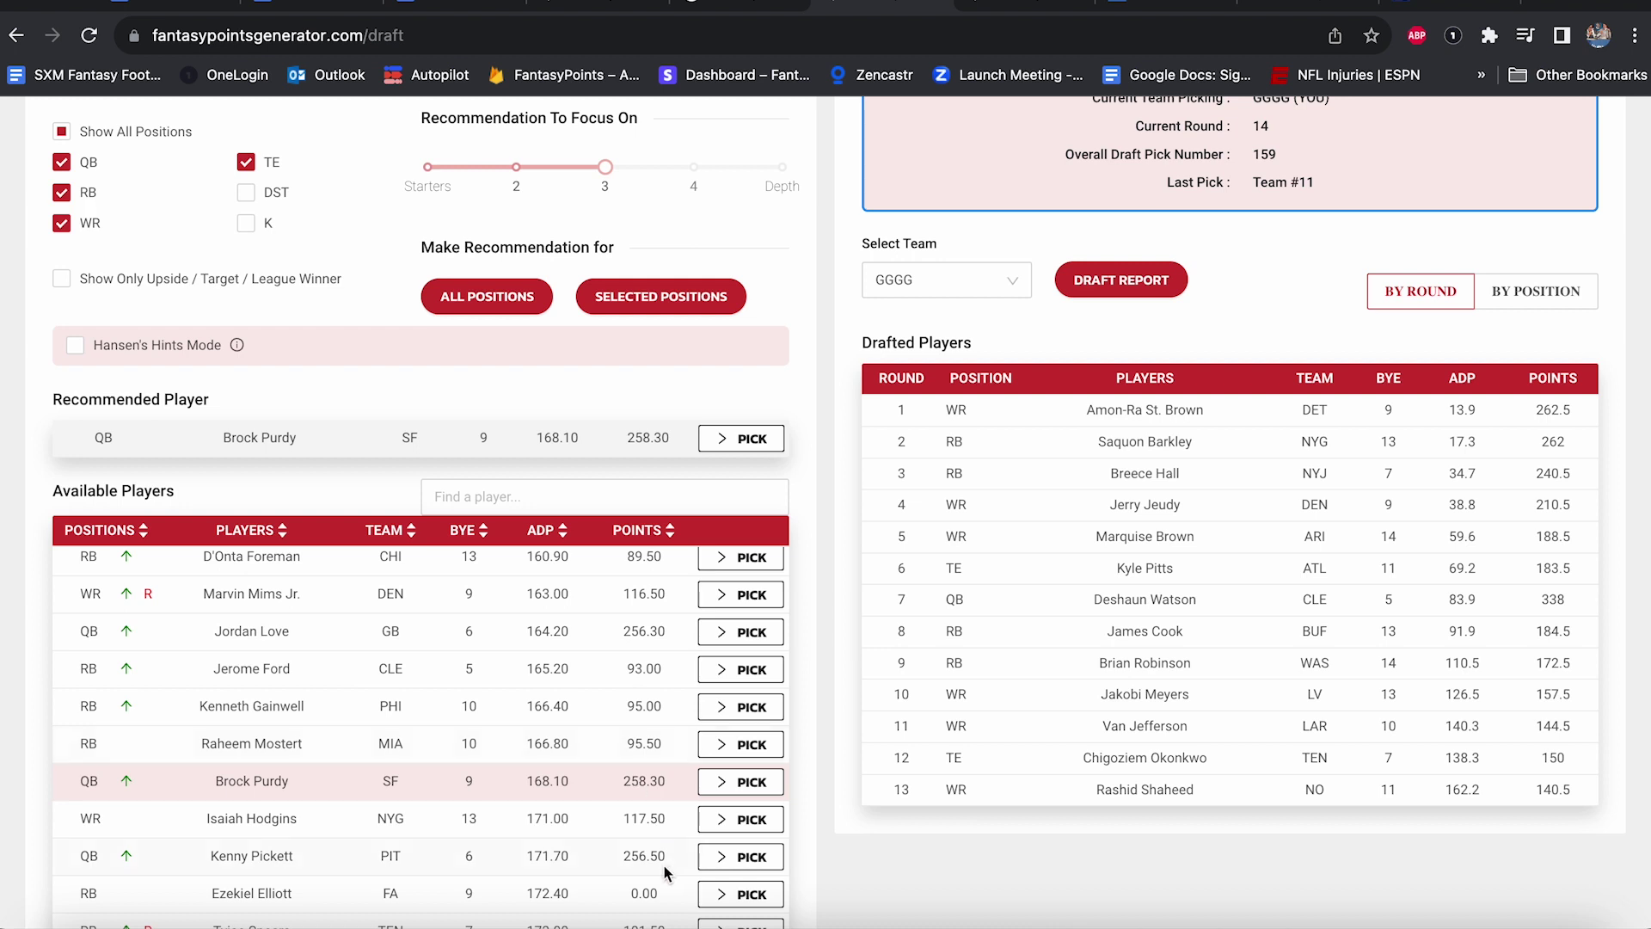
click(753, 855)
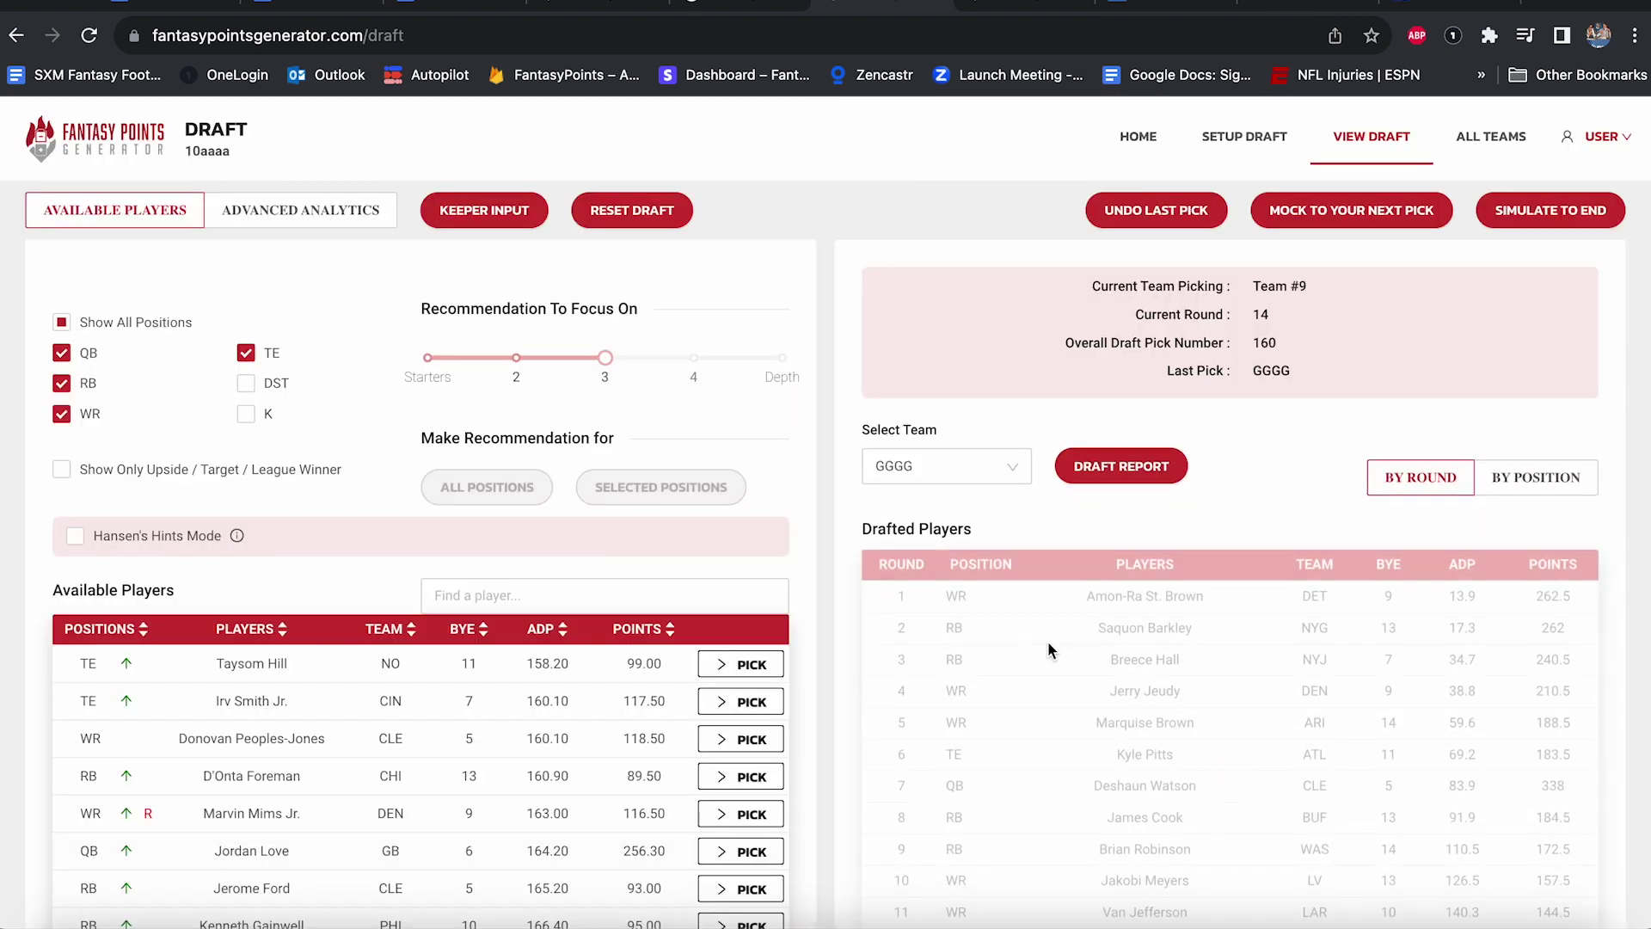
scroll(1139, 686, down, 1)
scroll(1138, 680, down, 1)
scroll(1138, 679, up, 2)
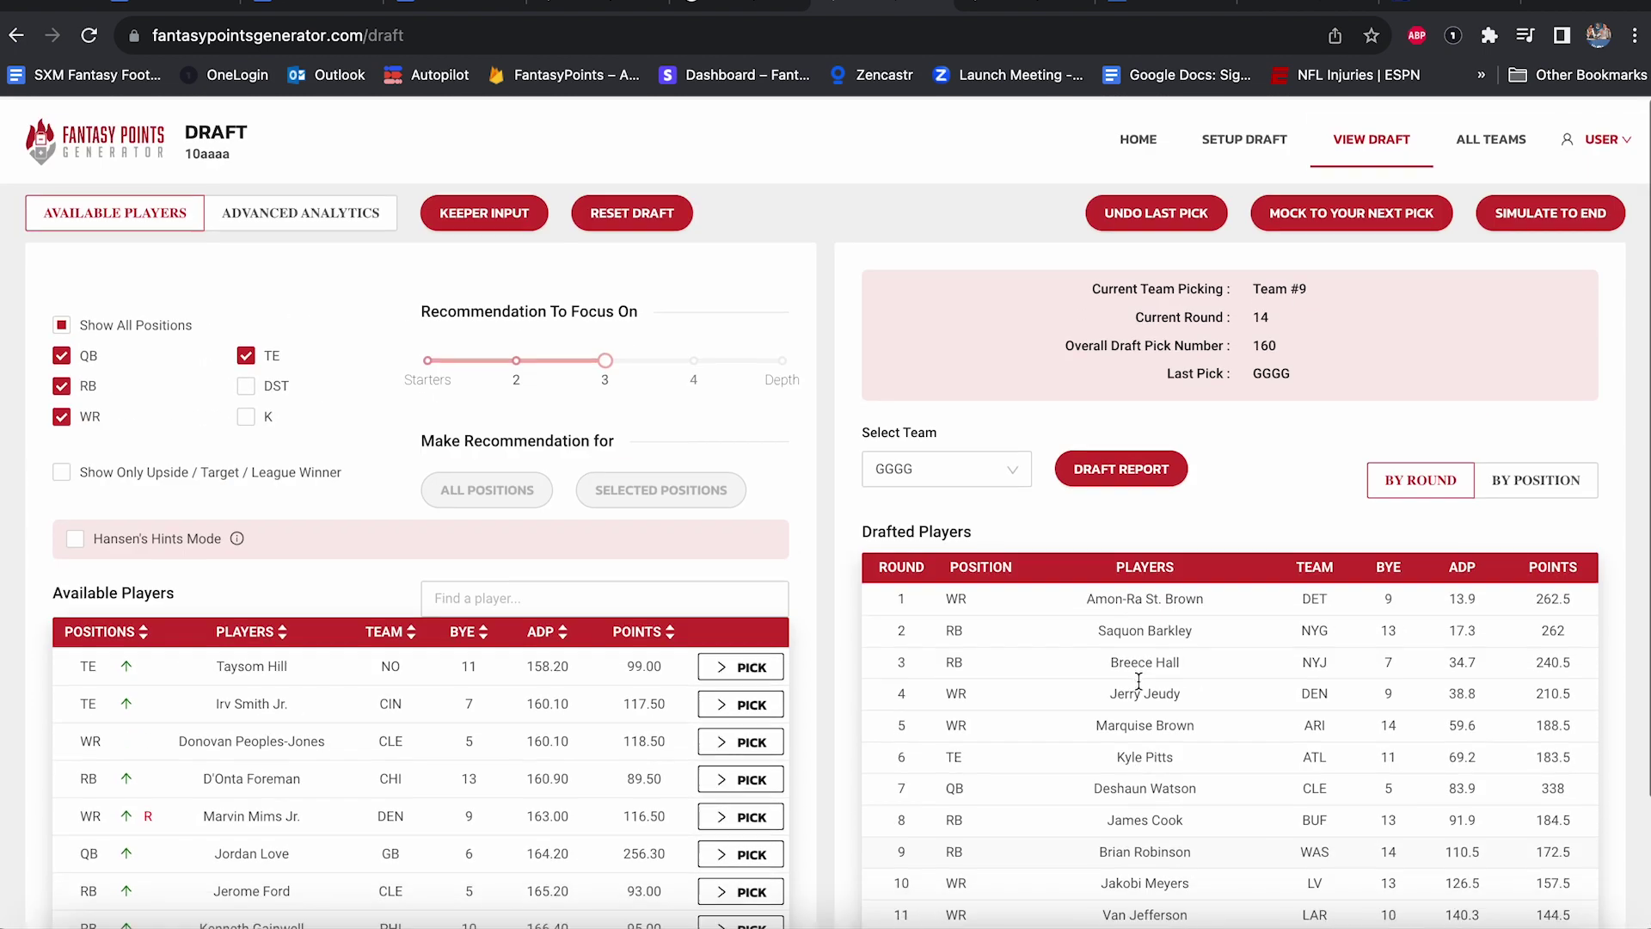
Mock ahead to round 15 and draft the recommended RB Gus Edwards.
click(1335, 210)
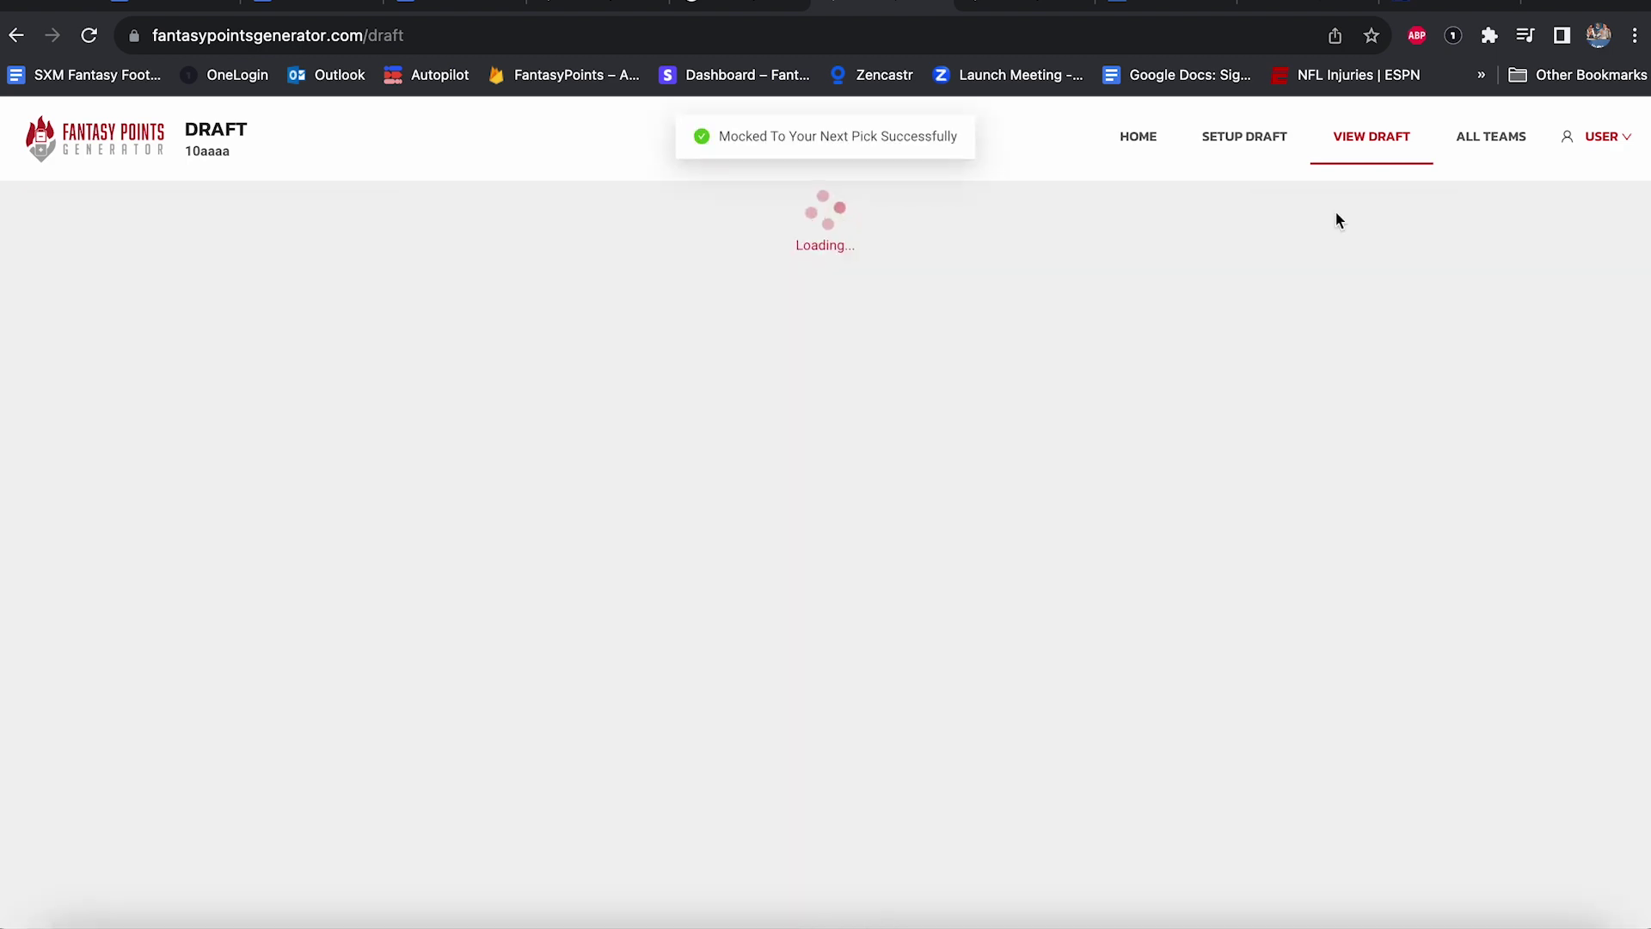
click(698, 488)
scroll(791, 495, down, 3)
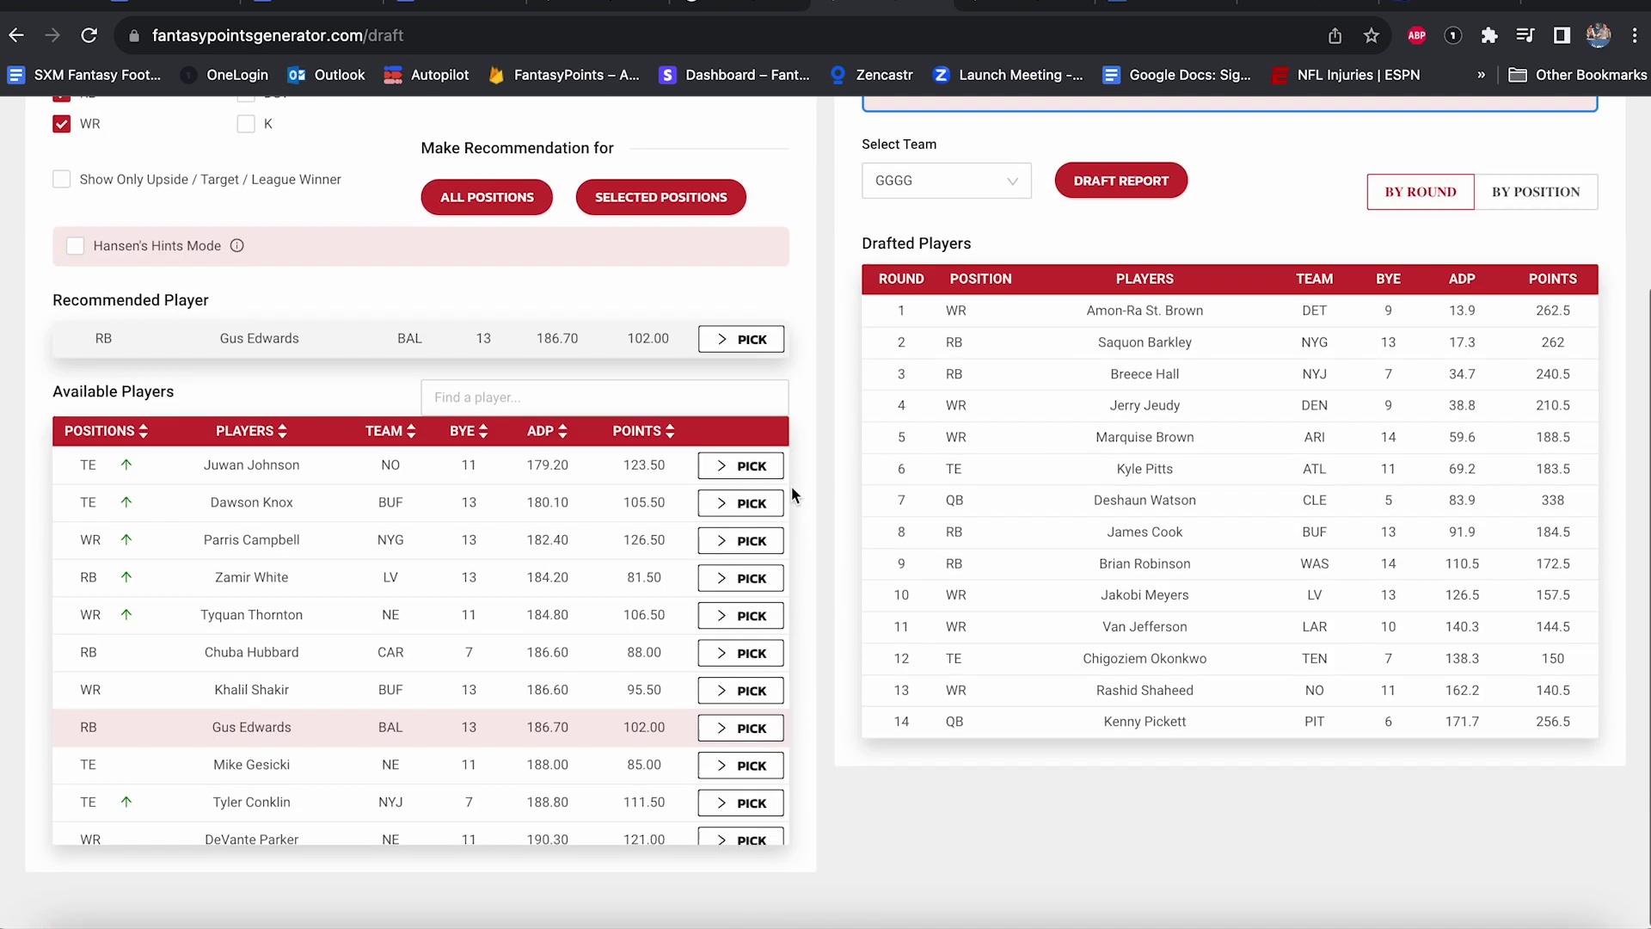
scroll(791, 486, up, 3)
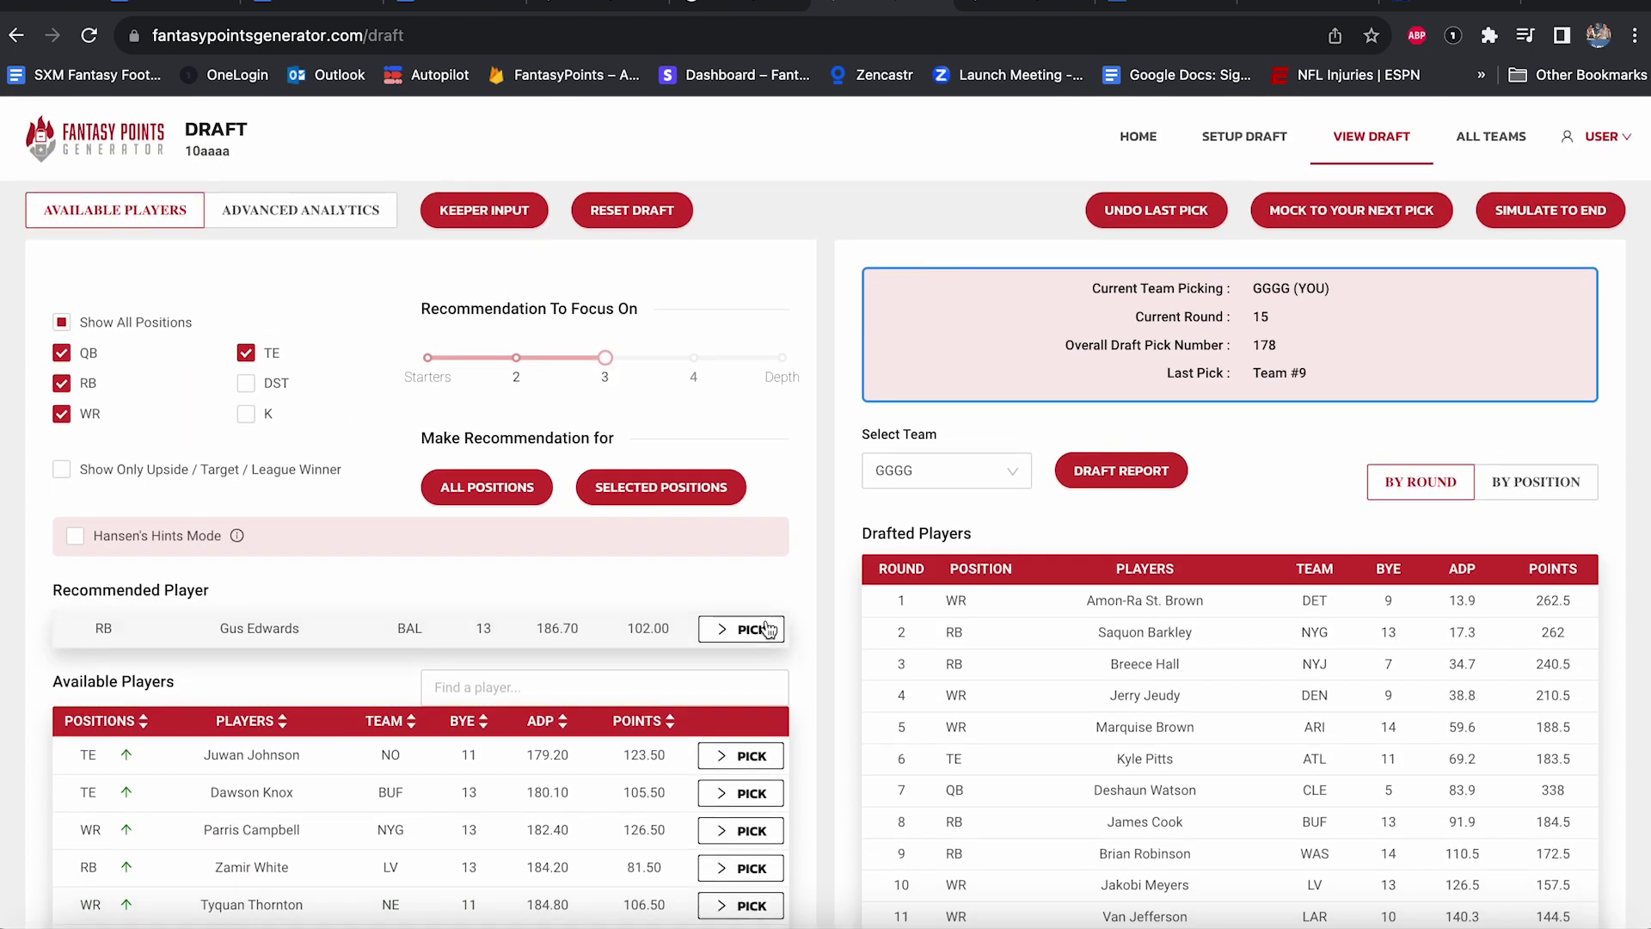
click(760, 632)
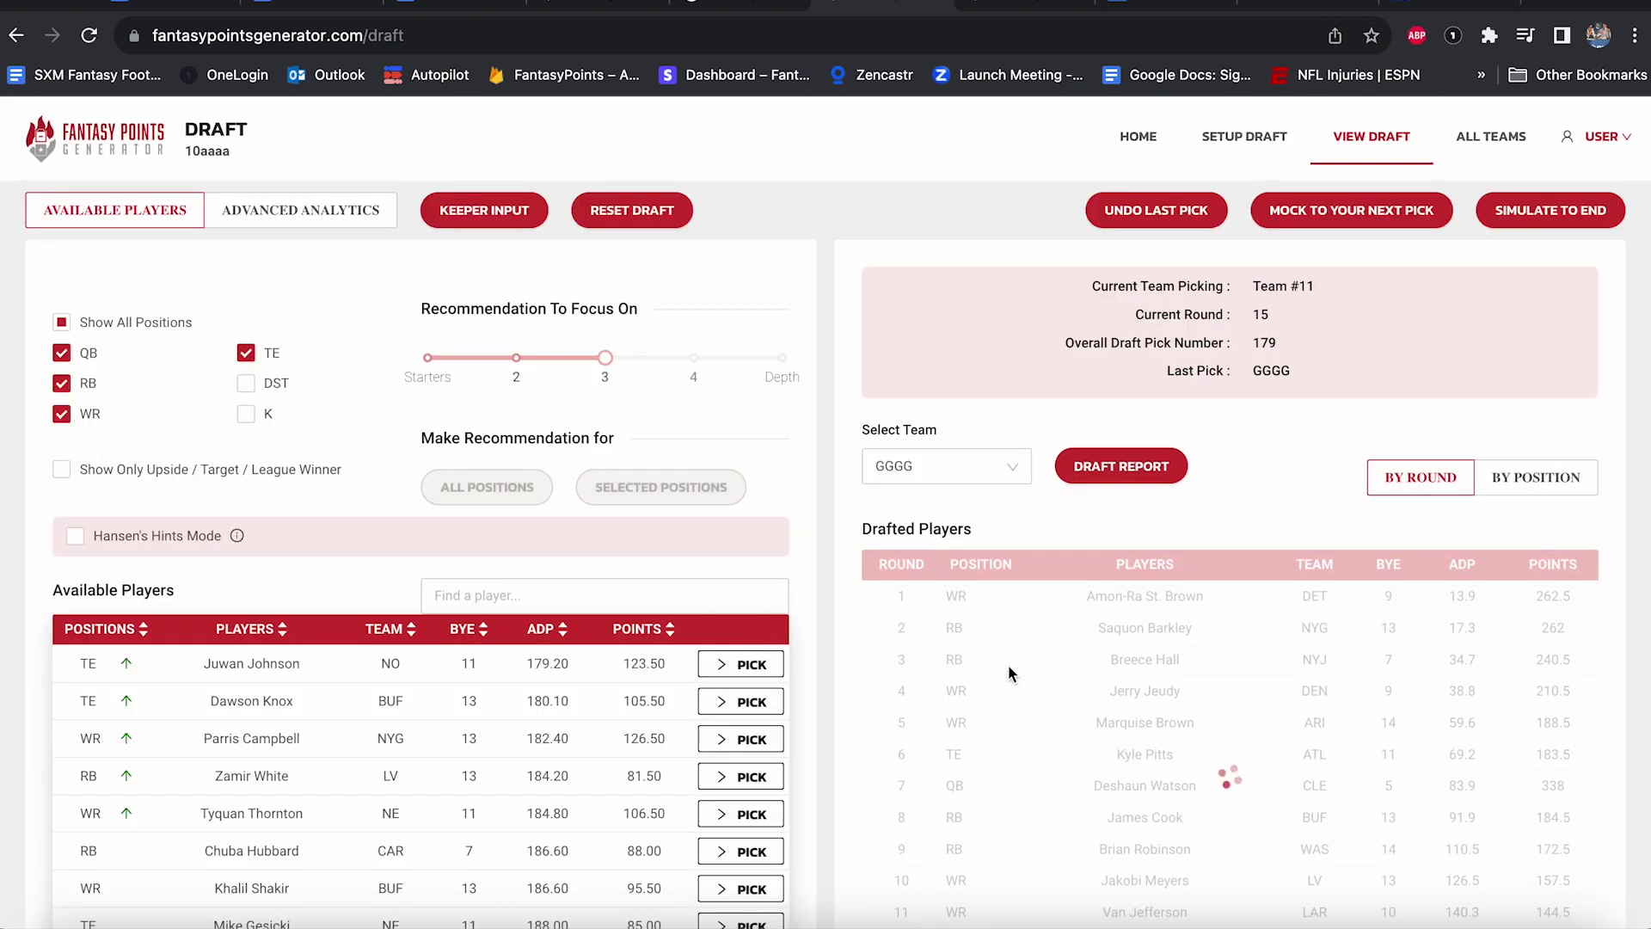
Compare the final roster with the guide document's drafted players table.
scroll(1010, 672, down, 2)
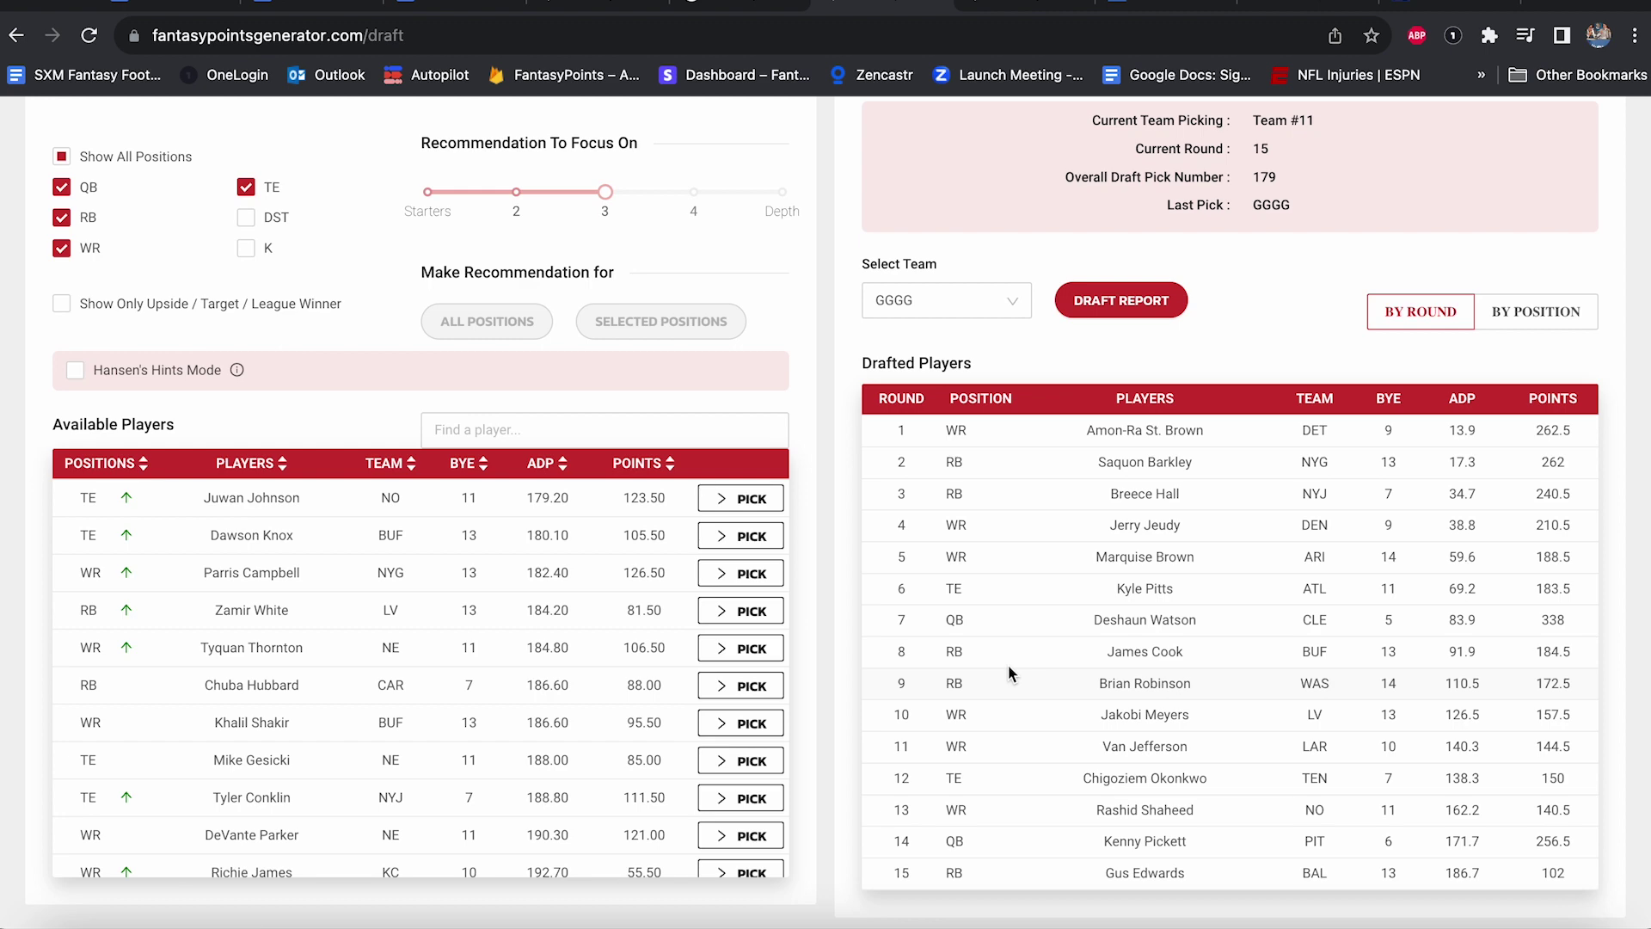
click(177, 7)
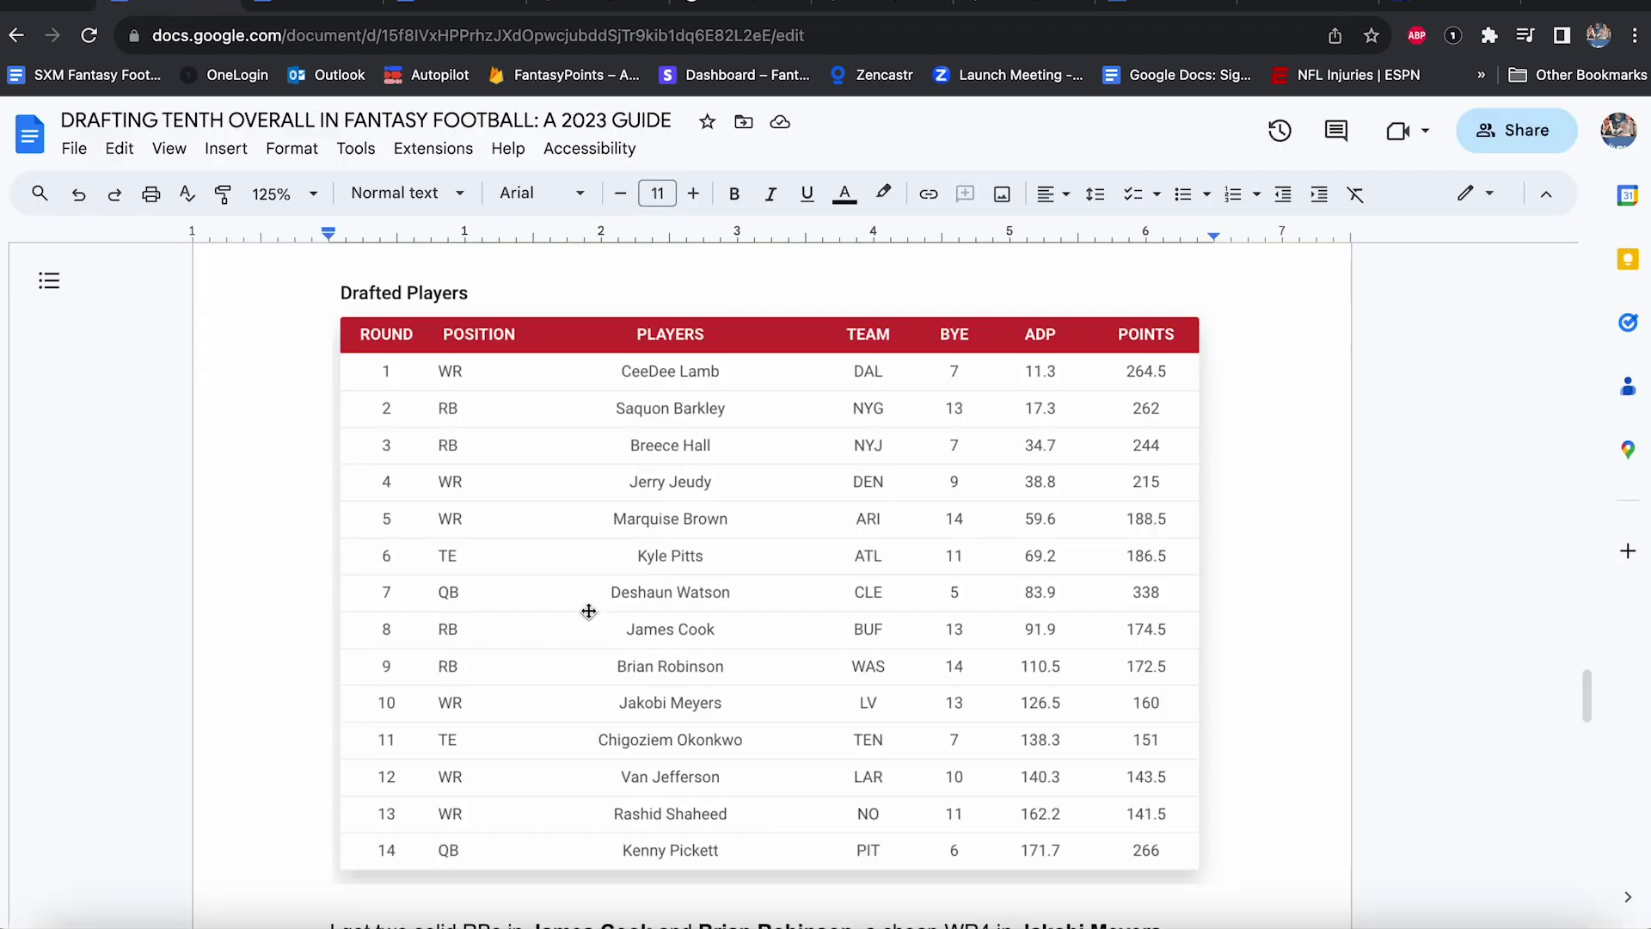
scroll(589, 611, down, 20)
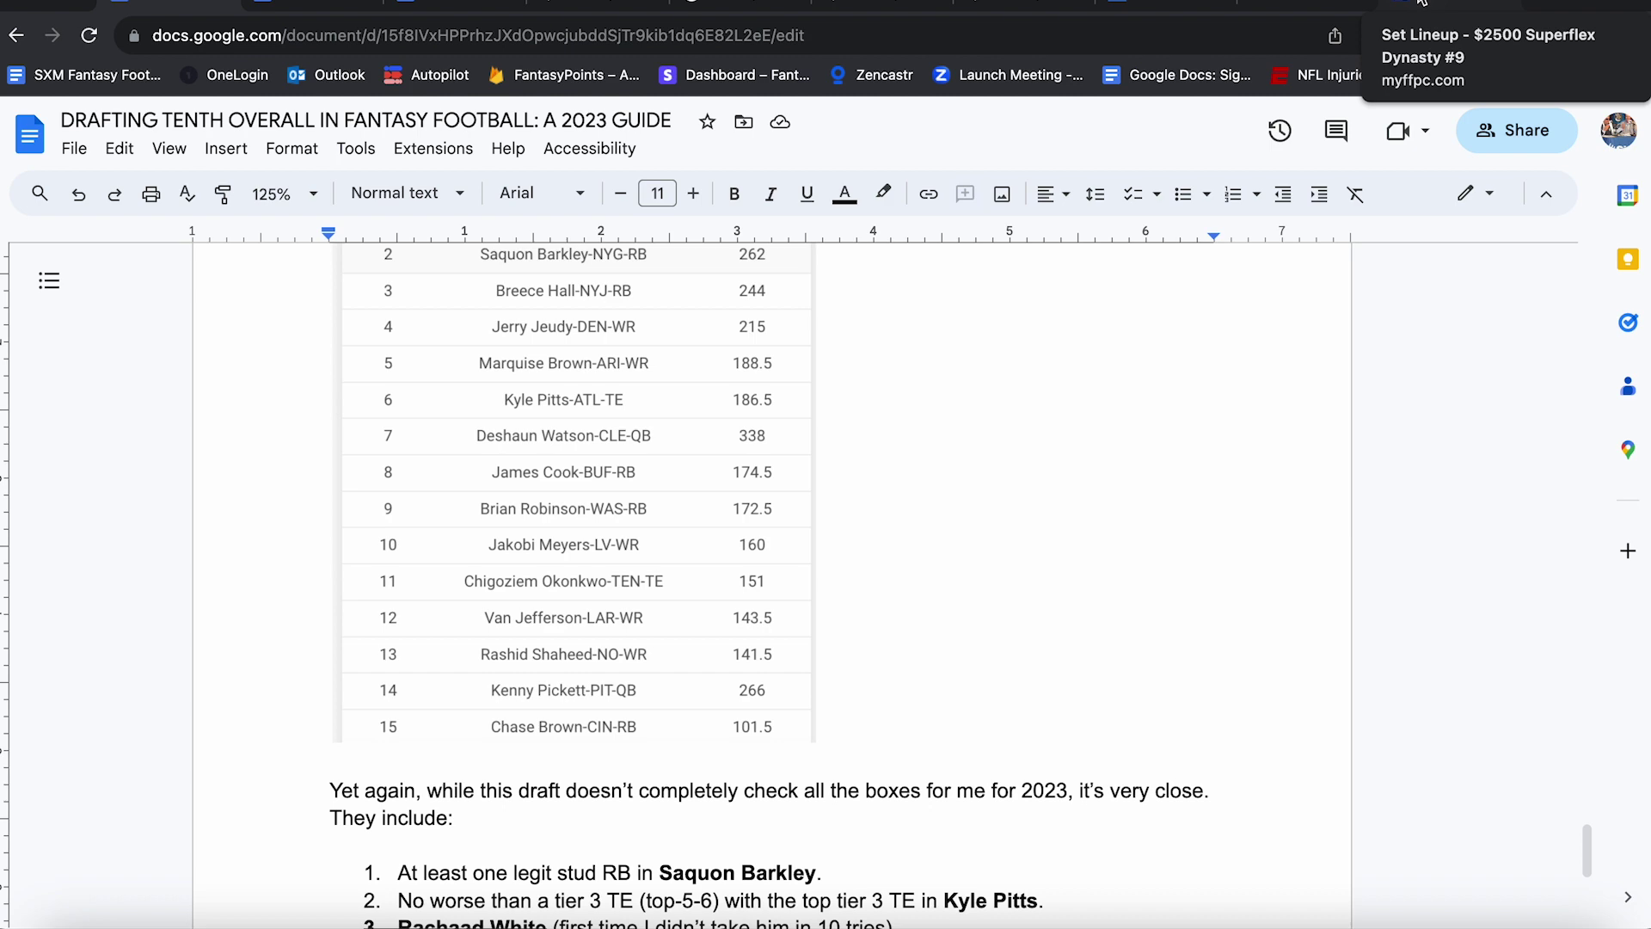
click(882, 7)
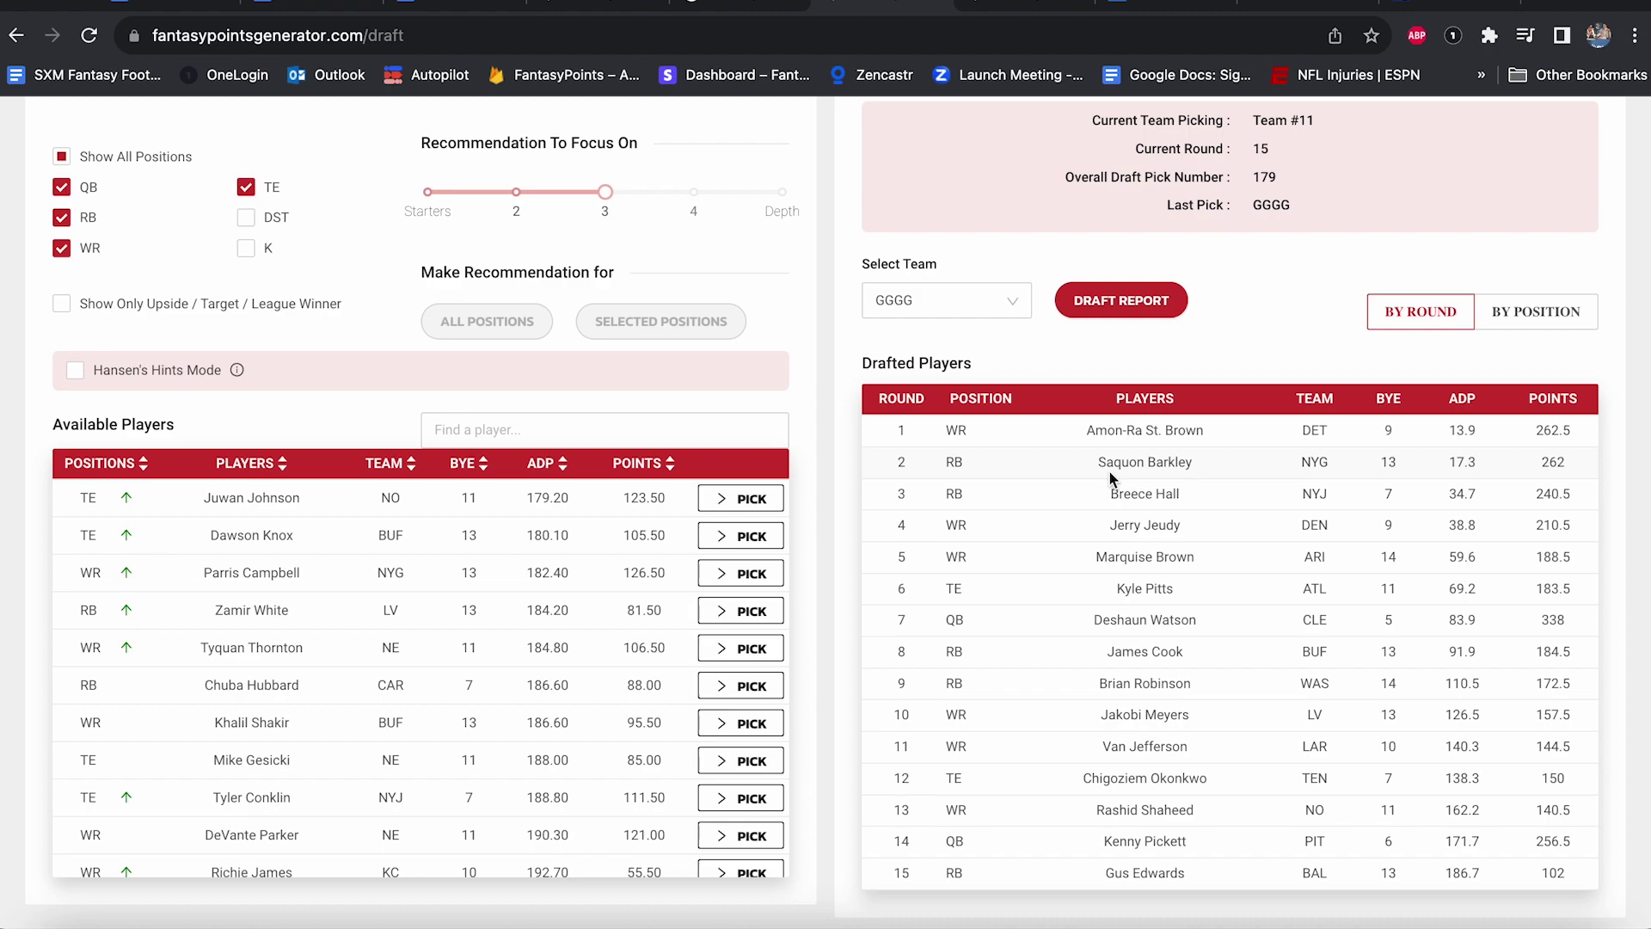
scroll(1108, 474, up, 3)
View All Teams standings and scroll to GGGG, ranked 1st with 2145.80 total points.
click(1491, 136)
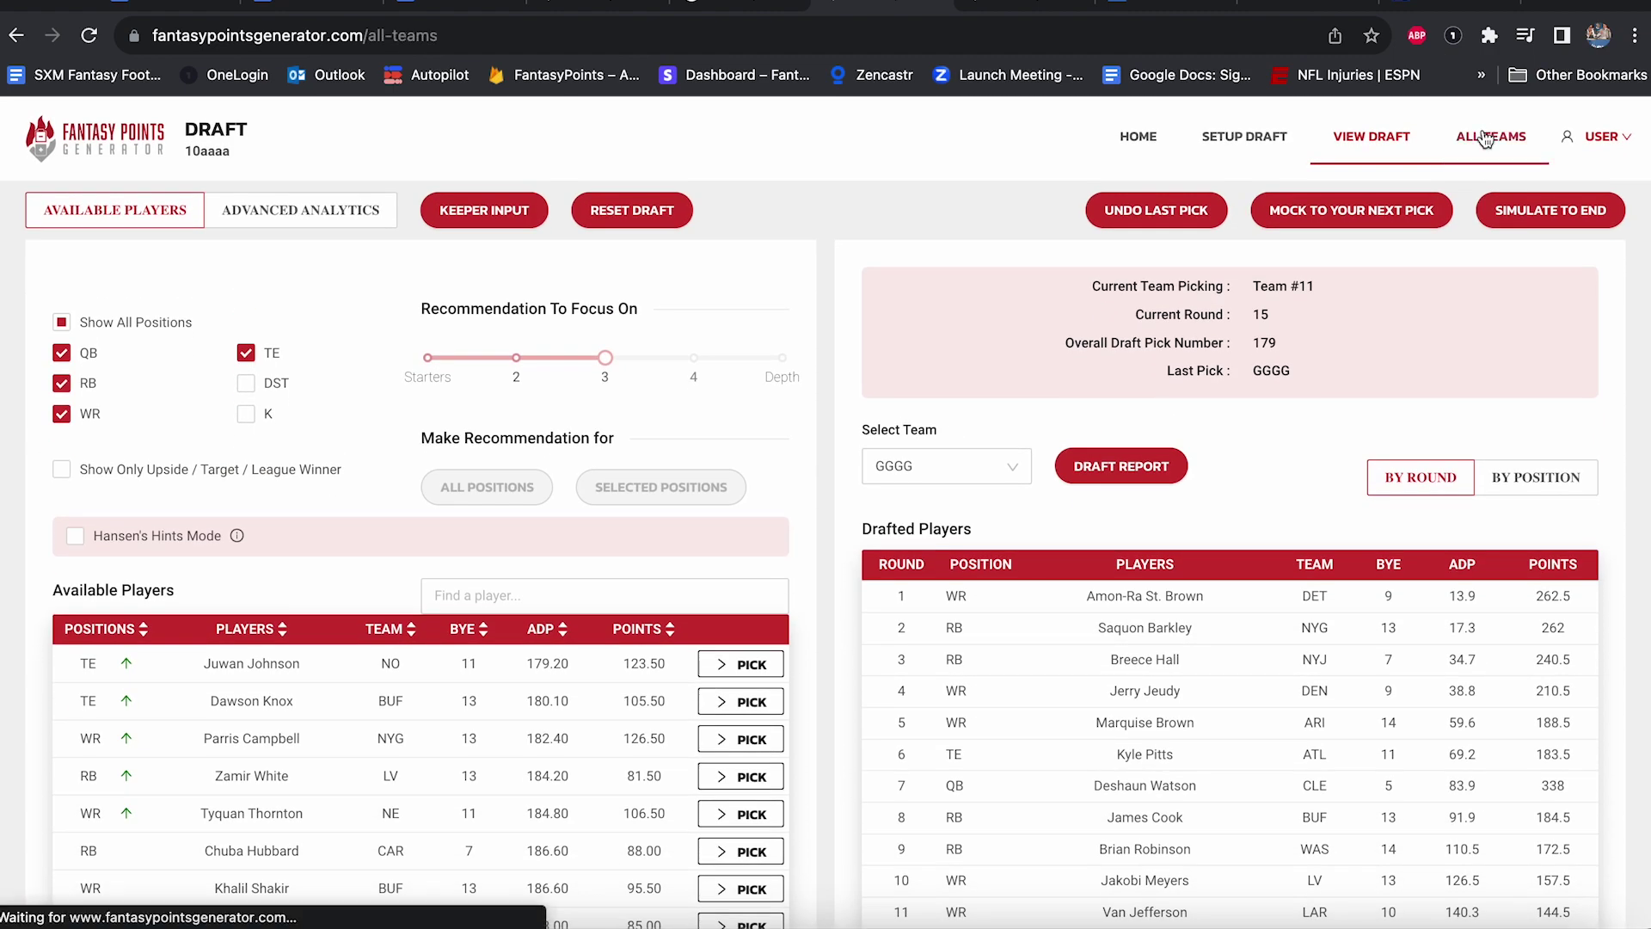
scroll(1314, 430, right, 15)
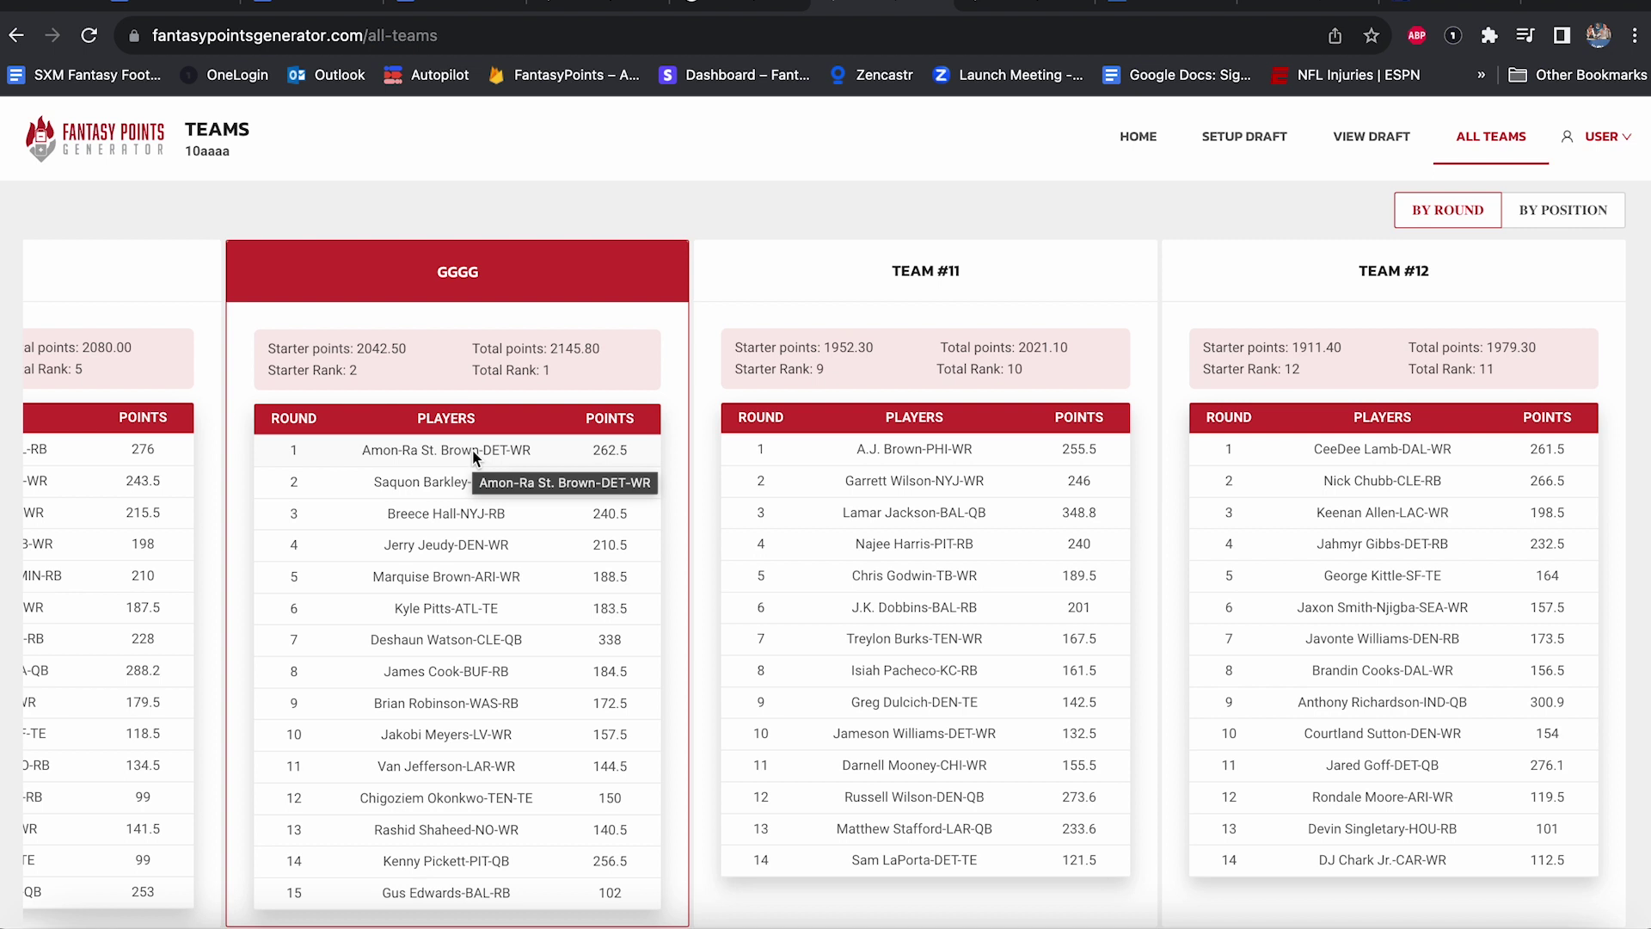
scroll(474, 456, down, 1)
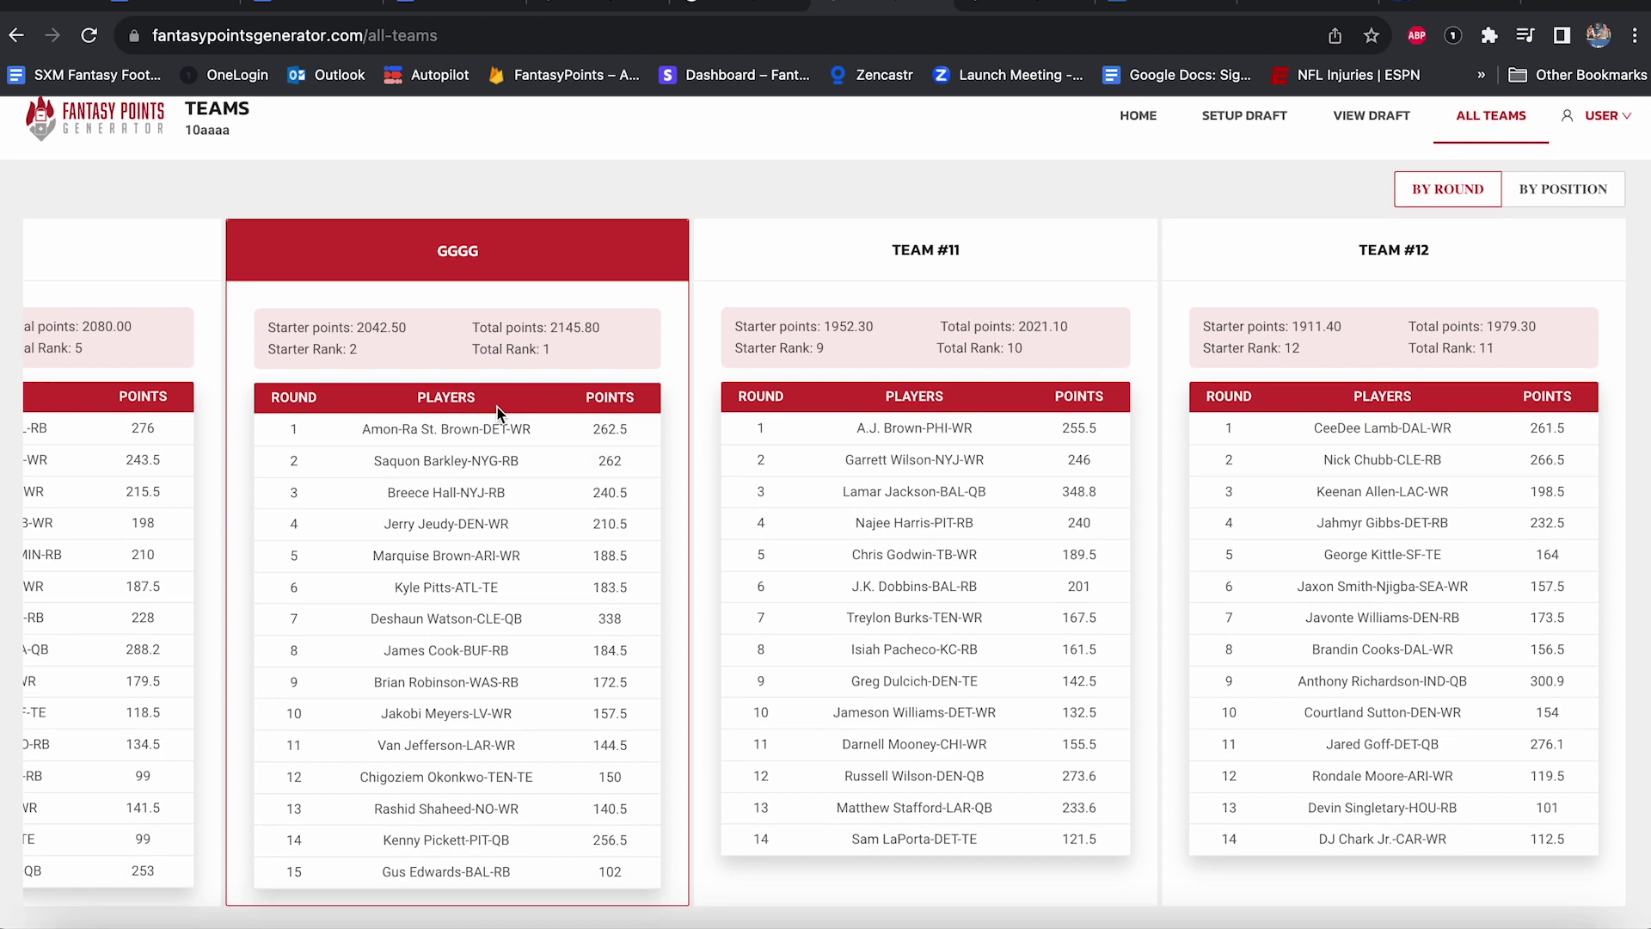